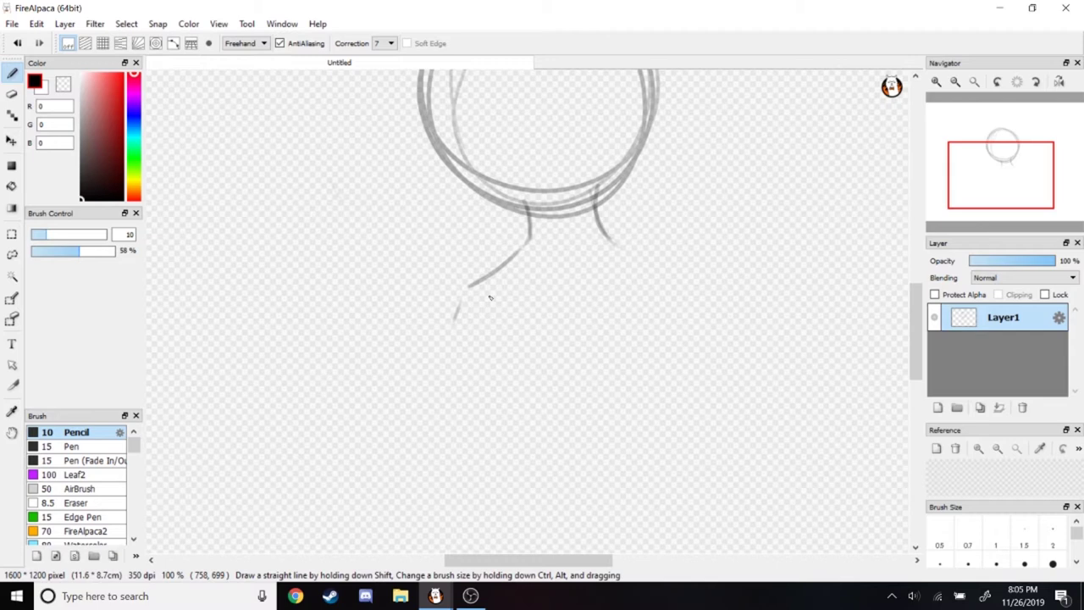
Undo the last two pencil strokes on the face sketch and redraw the nose line slightly lower
scroll(489, 297, "down", 5)
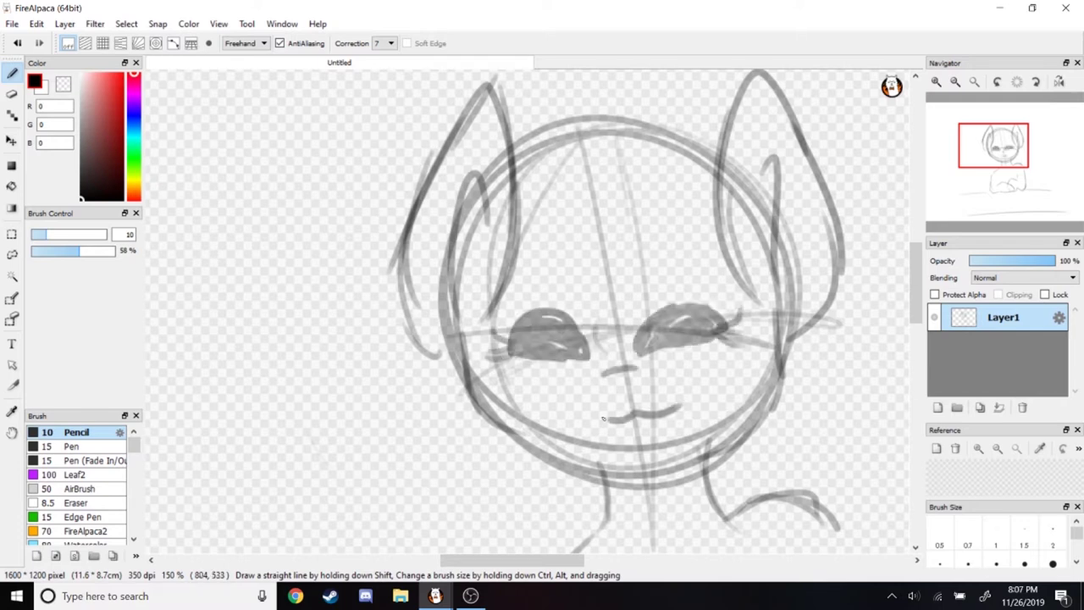
key("ctrl+z")
key("ctrl+z")
left_click_drag(608, 384, 635, 378)
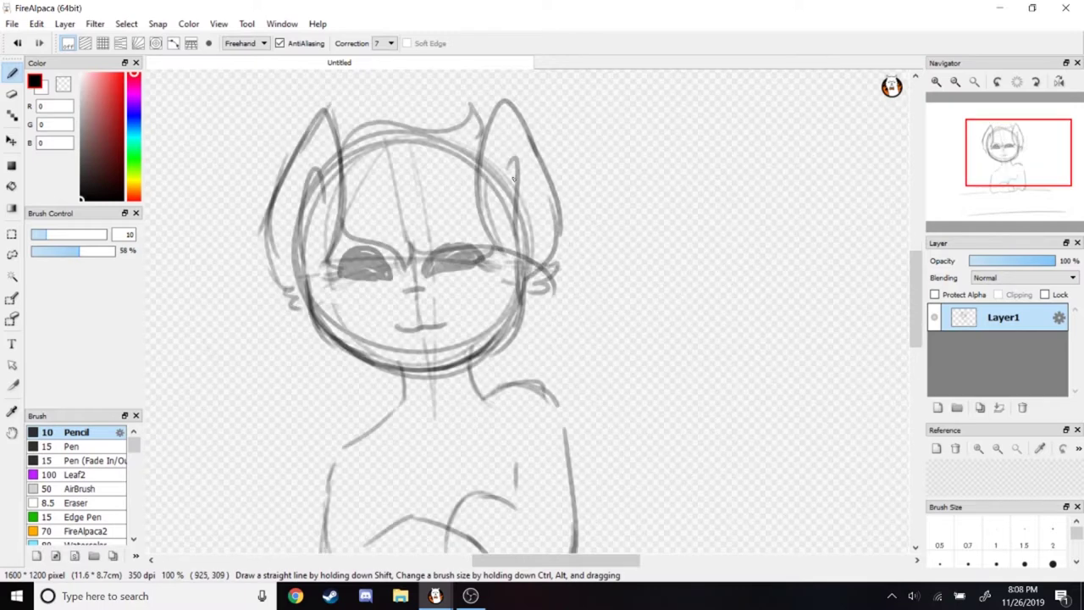
Sketch the wavy mane down the pony's right side and the curled tail, erasing and redrawing the tail's curls
left_click_drag(512, 177, 635, 543)
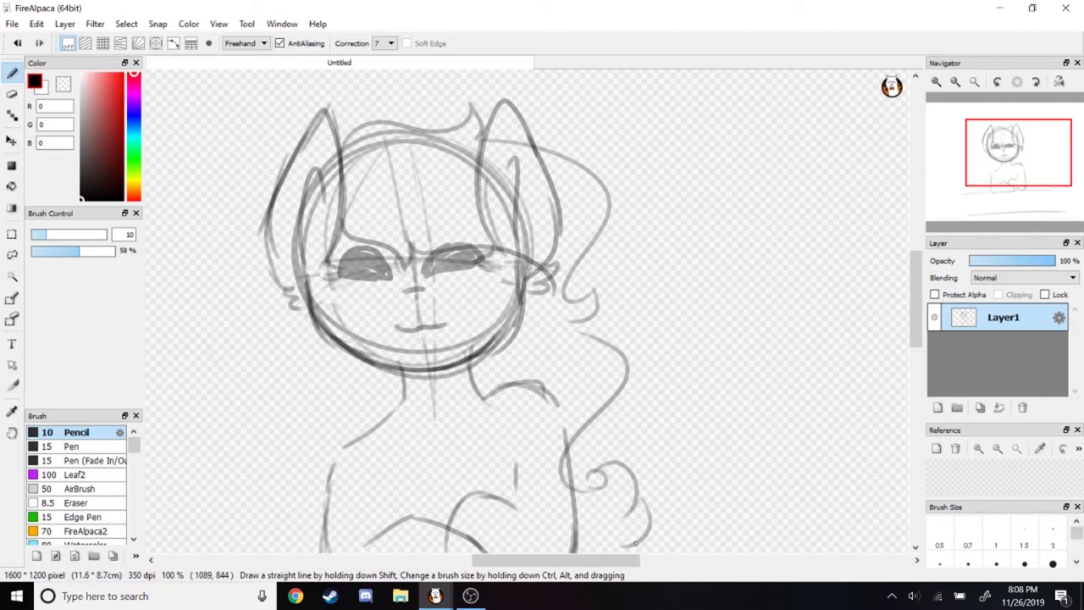
scroll(580, 356, "down", 3)
key("e")
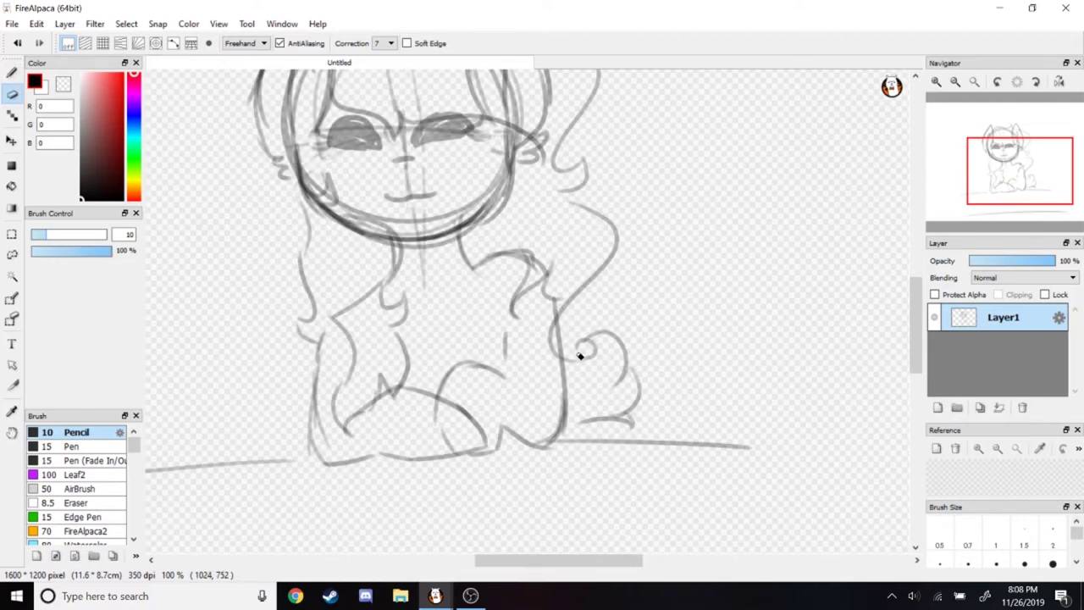
left_click_drag(585, 356, 627, 415)
key("b")
left_click_drag(585, 322, 622, 377)
Sketch a headband with feathers around the head and a "Happy Thanksgiving!" speech bubble beside it
left_click_drag(373, 79, 509, 195)
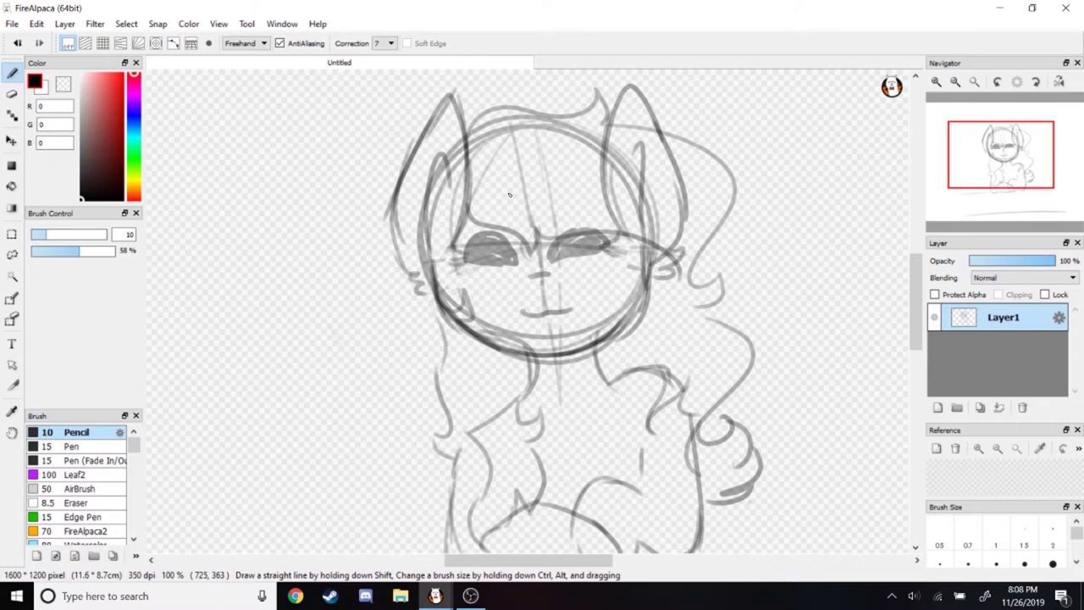
left_click_drag(509, 195, 400, 299)
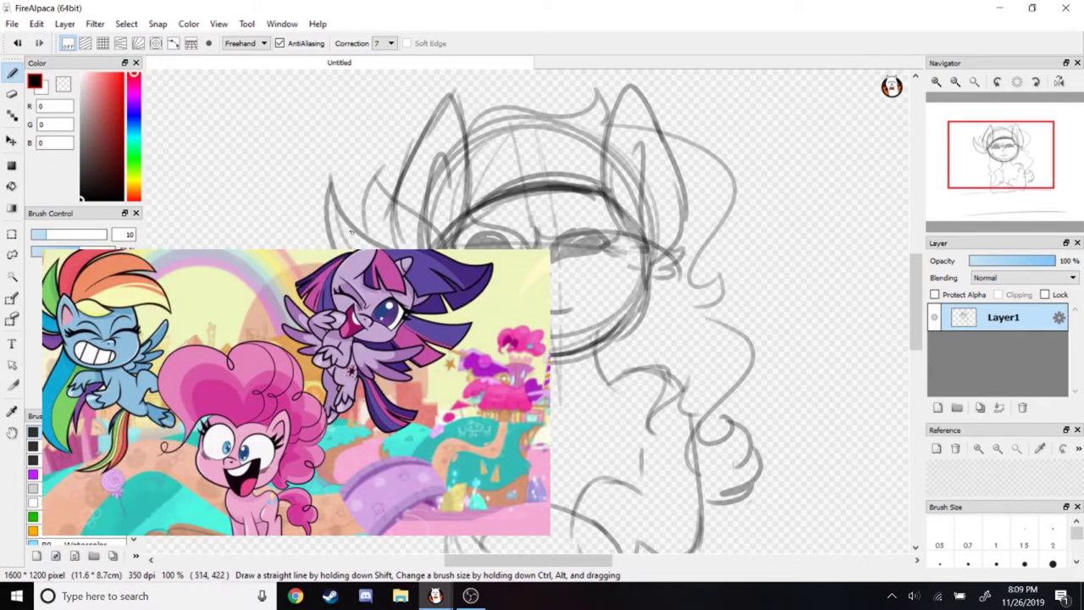
left_click_drag(762, 196, 648, 234)
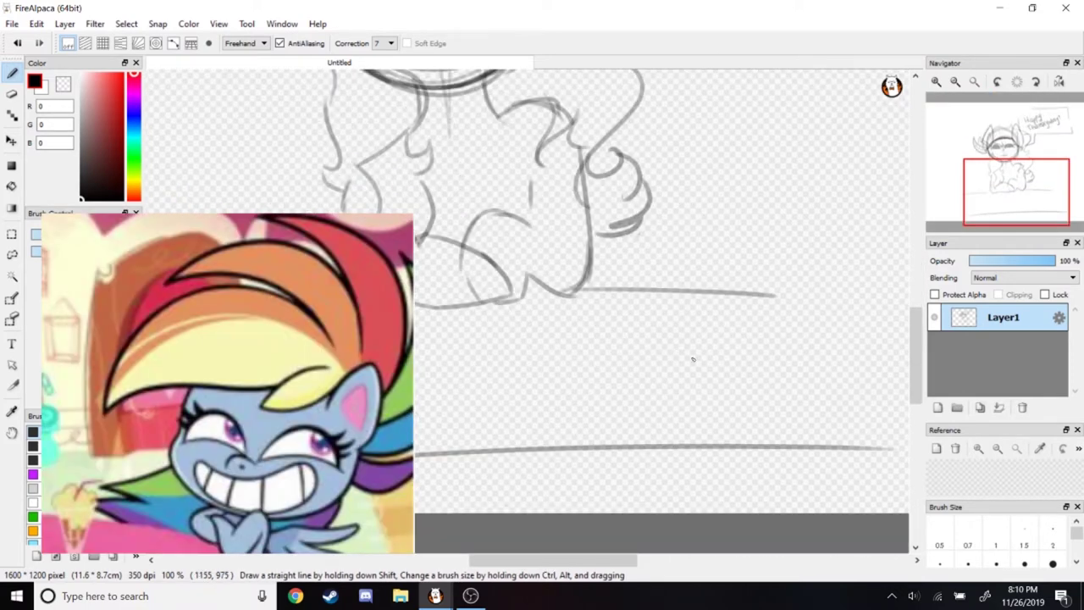
Sketch a slice of pie with whipped topping and a roast turkey with a drumstick on the table
left_click_drag(605, 369, 682, 377)
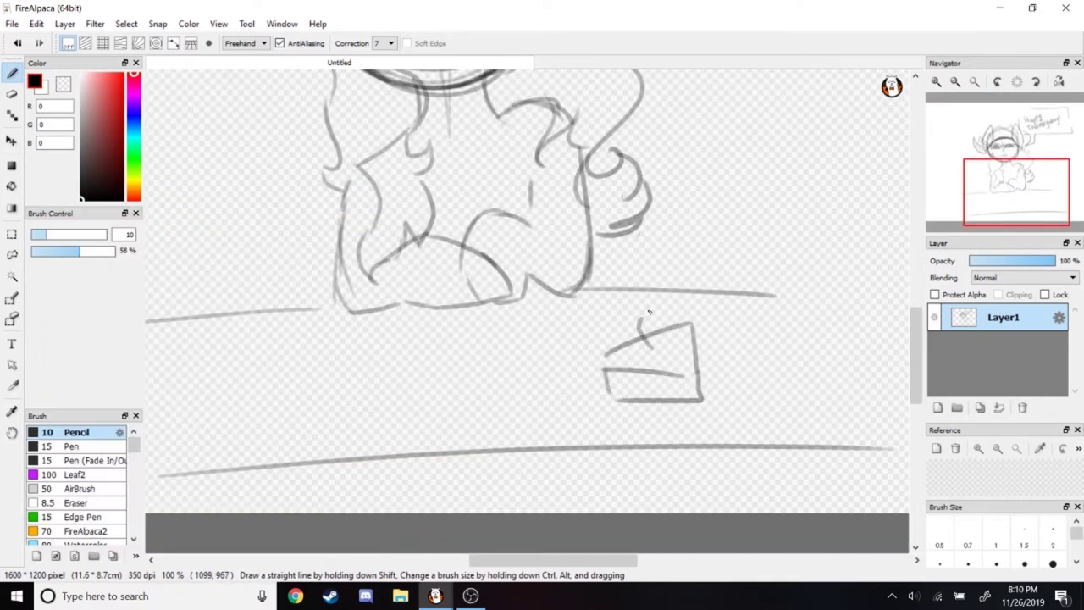
left_click_drag(697, 322, 710, 398)
mouse_move(373, 335)
left_mouse_down()
mouse_move(380, 421)
mouse_move(437, 386)
left_mouse_up()
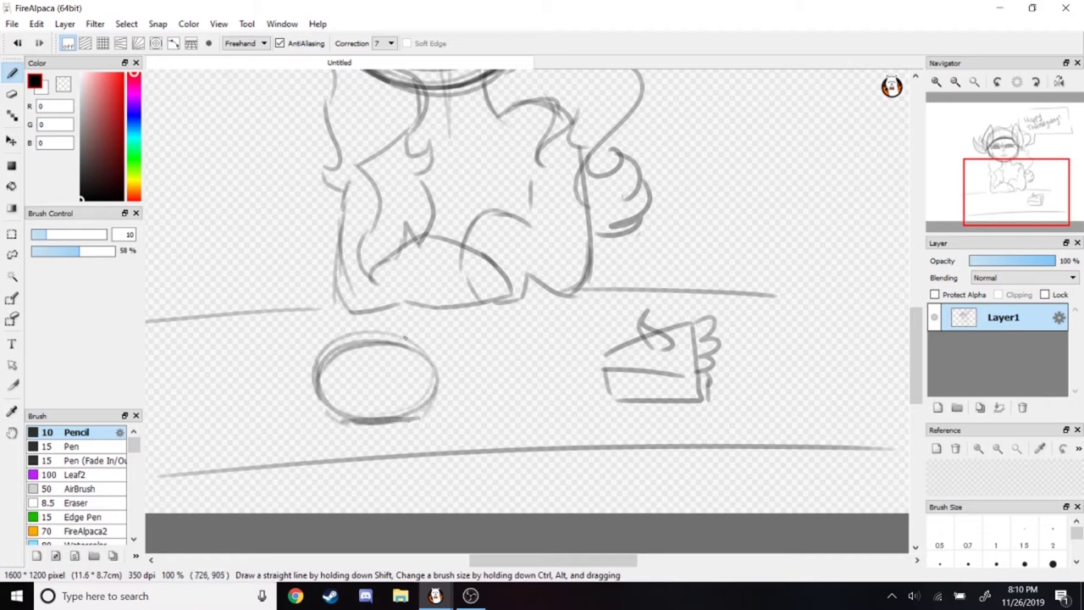
left_click_drag(356, 398, 394, 391)
mouse_move(412, 344)
left_mouse_down()
mouse_move(463, 349)
mouse_move(481, 336)
left_mouse_up()
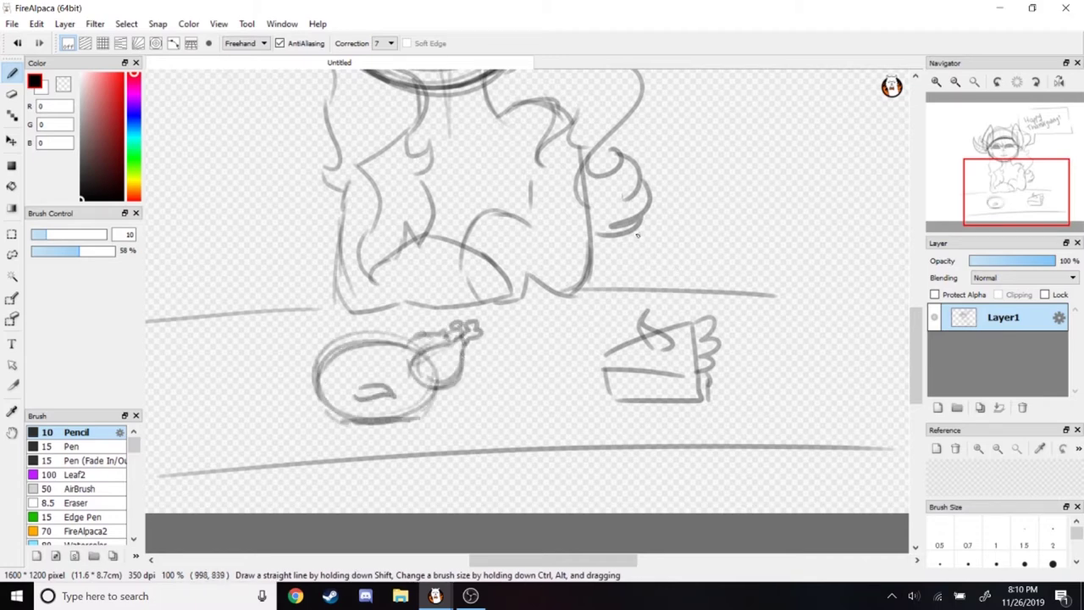
left_click_drag(322, 397, 500, 405)
left_click_drag(603, 392, 618, 400)
Set the pen size to 8.9 and correction to 14, and ink the right cheek, jaw, neck and shoulder on Layer2
scroll(618, 400, "up", 10)
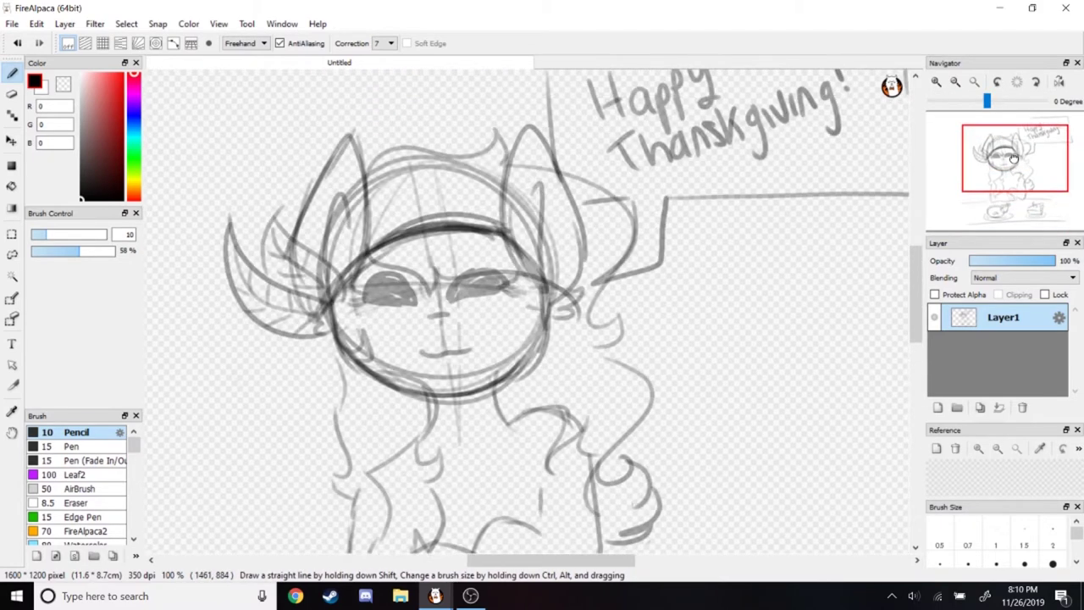
scroll(499, 535, "down", 2)
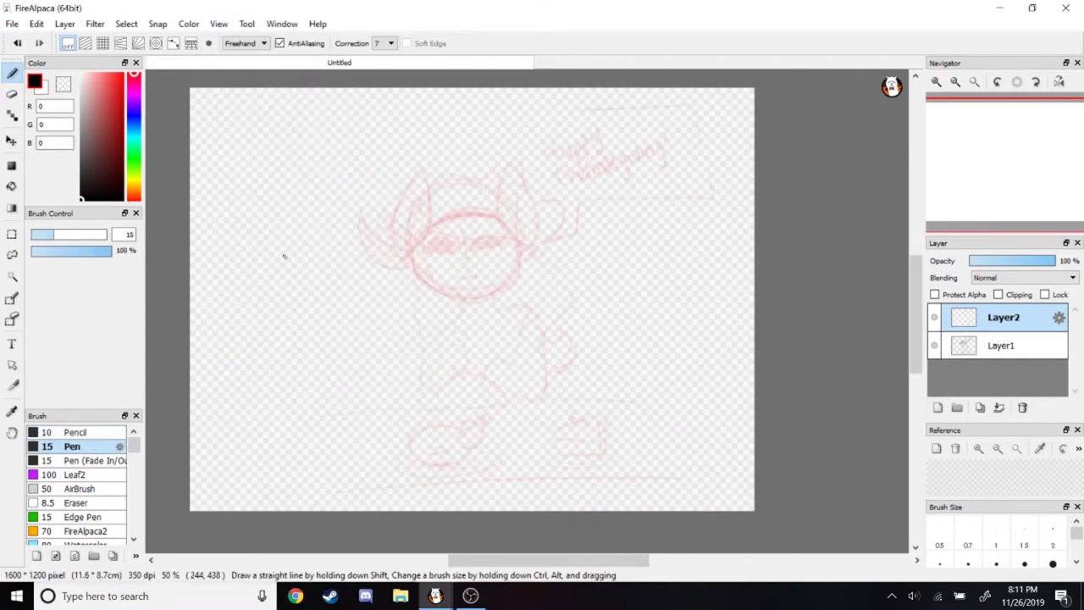
left_click_drag(309, 236, 301, 256)
scroll(476, 252, "up", 4)
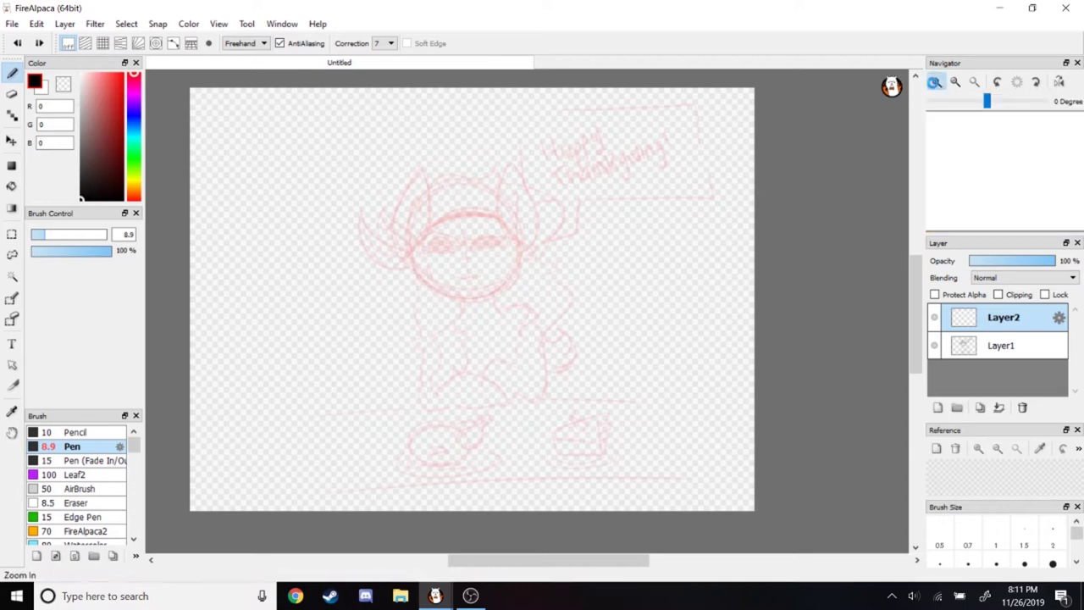
scroll(398, 311, "down", 5)
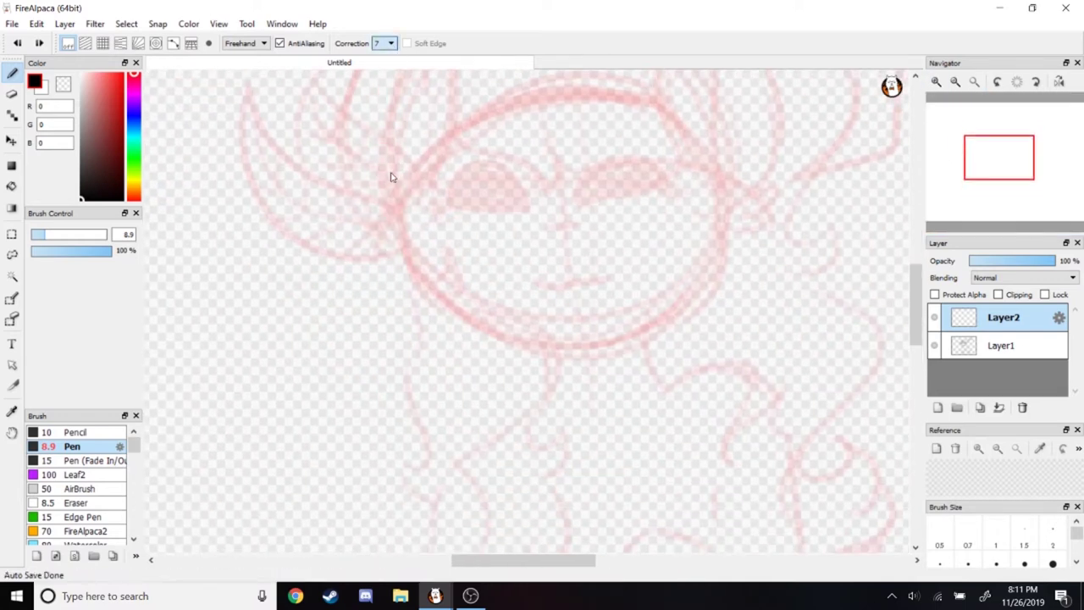
mouse_move(716, 178)
left_mouse_down()
mouse_move(628, 273)
mouse_move(552, 356)
left_mouse_up()
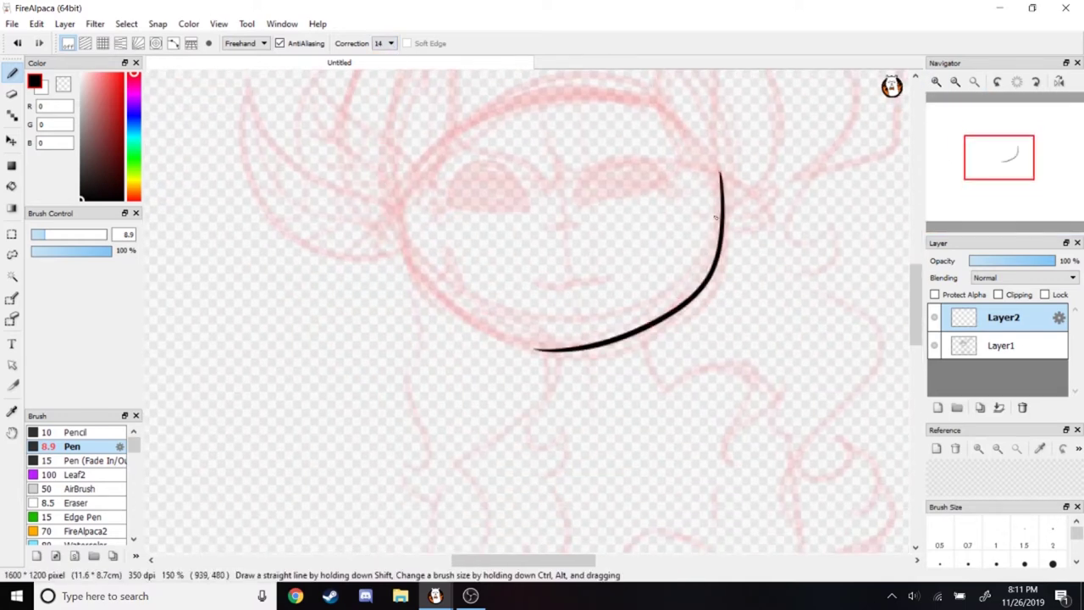
key("ctrl+z")
left_click_drag(717, 169, 572, 346)
mouse_move(646, 337)
left_mouse_down()
mouse_move(673, 392)
mouse_move(762, 374)
left_mouse_up()
Ink the right eye as a solid black half-dome with an outer lash and select it with the lasso
mouse_move(584, 201)
left_mouse_down()
mouse_move(632, 185)
mouse_move(624, 170)
mouse_move(644, 182)
mouse_move(619, 186)
left_mouse_up()
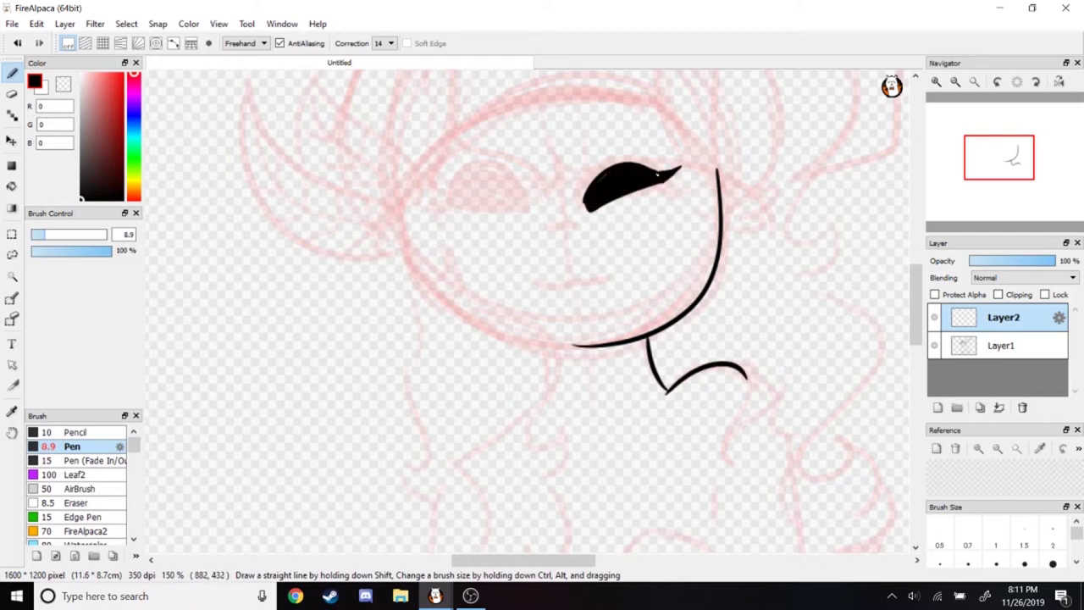
scroll(627, 211, "up", 1)
key("l")
left_click_drag(564, 245, 562, 243)
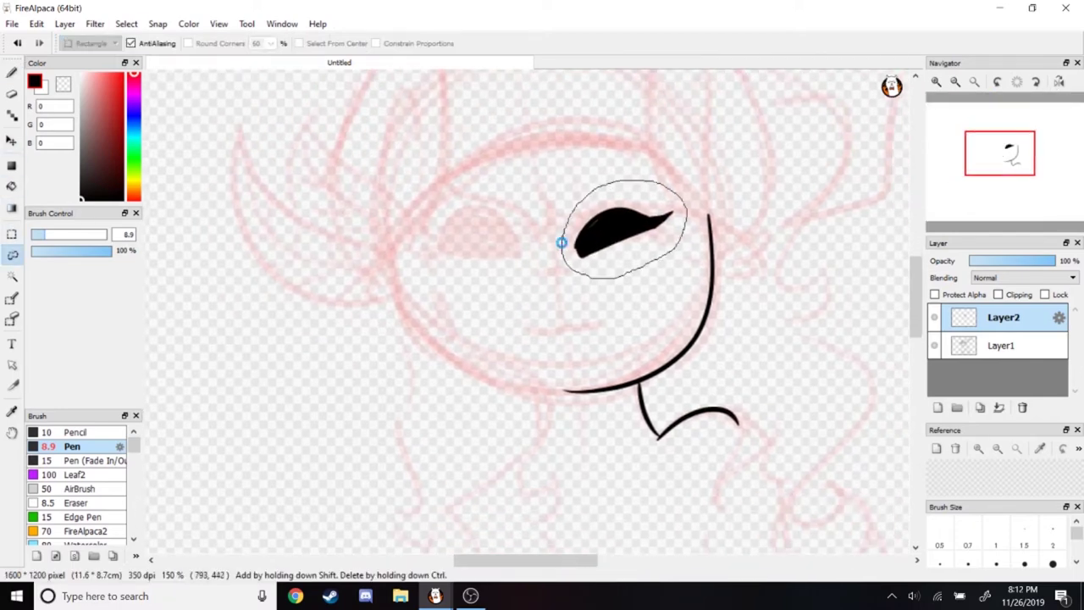
Try to place a copy of the eye on the left side of the face and flip it horizontally
left_click(65, 24)
left_click(82, 41)
left_click(64, 24)
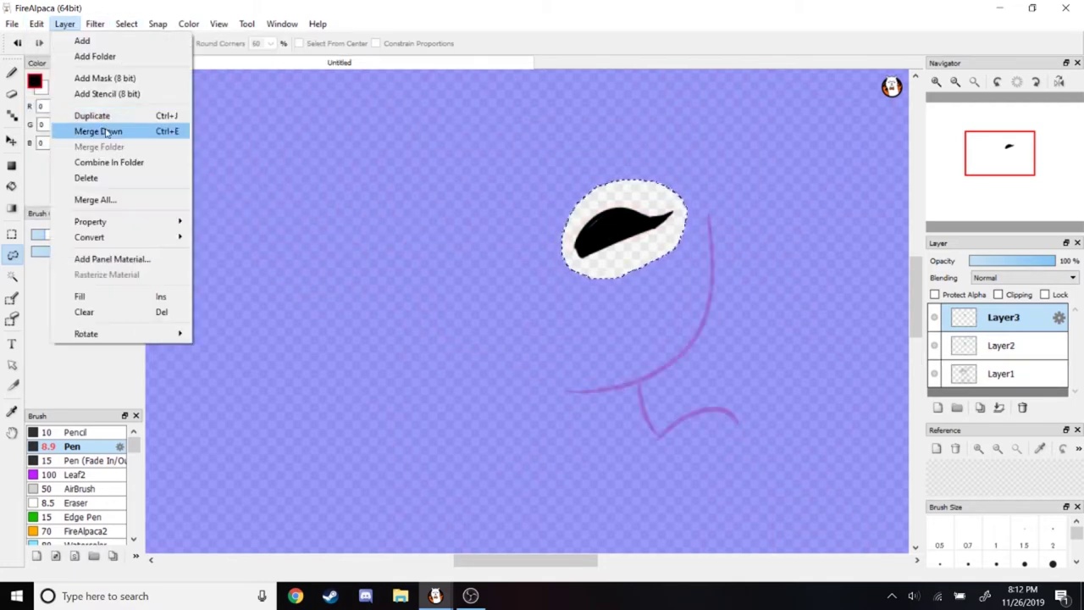
left_click(106, 133)
key("v")
left_click_drag(631, 233, 477, 245)
left_click(65, 24)
mouse_move(85, 333)
left_click(242, 351)
key("m")
key("ctrl+d")
Undo the flipped eye and the original right eye inking
left_click(66, 25)
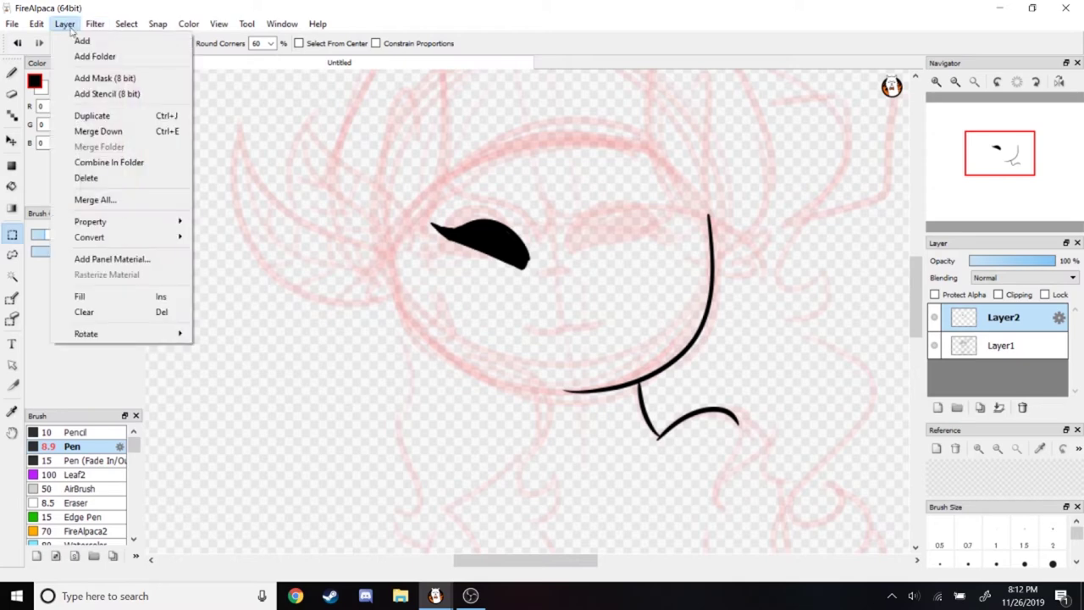
key("Escape")
key("ctrl+z")
key("ctrl+z")
key("ctrl+z")
key("ctrl+z")
key("ctrl+z")
Ink a new half-dome outline for the right eye and fill it with black
key("b")
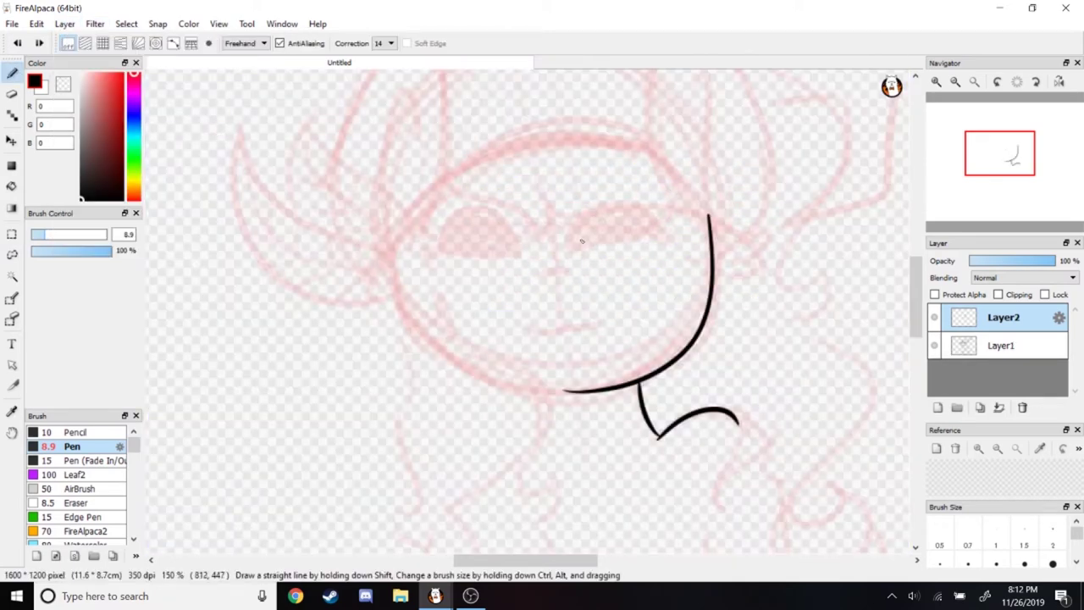
left_click_drag(581, 244, 581, 263)
key("ctrl+z")
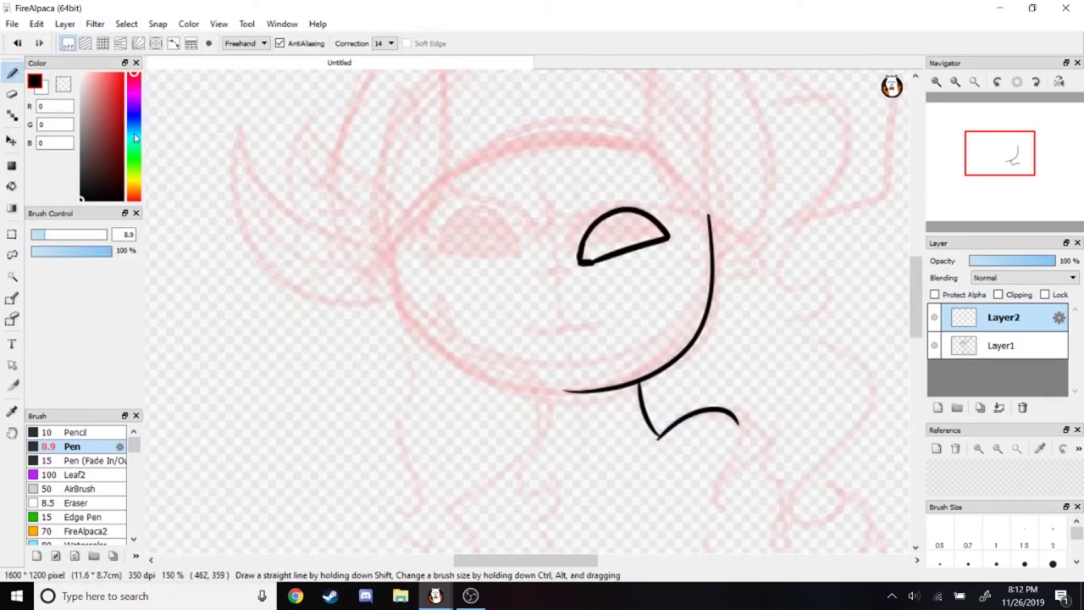
key("g")
left_click(622, 241)
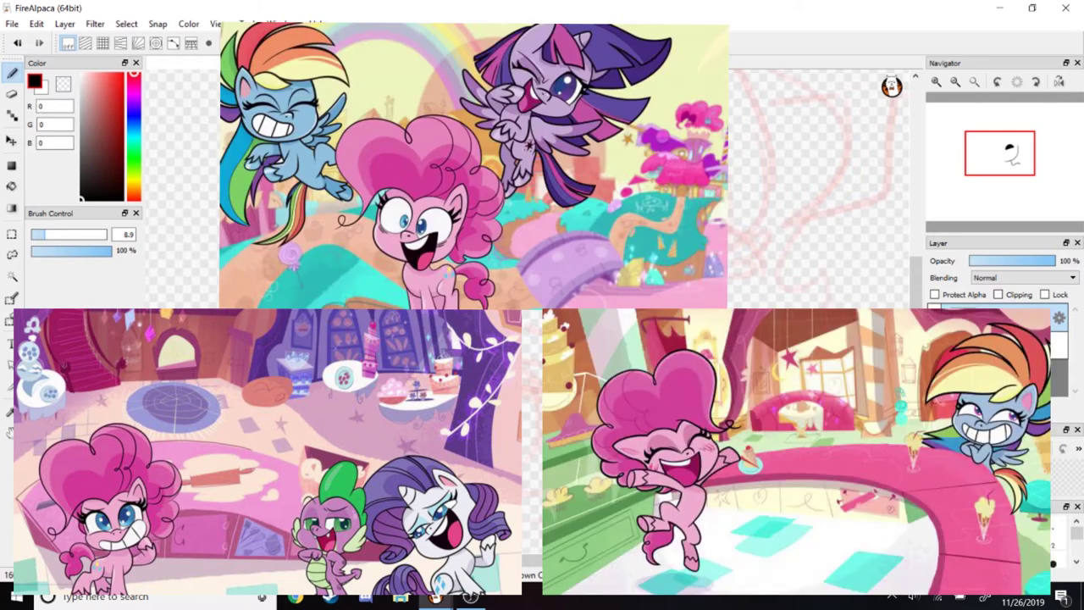
key("e")
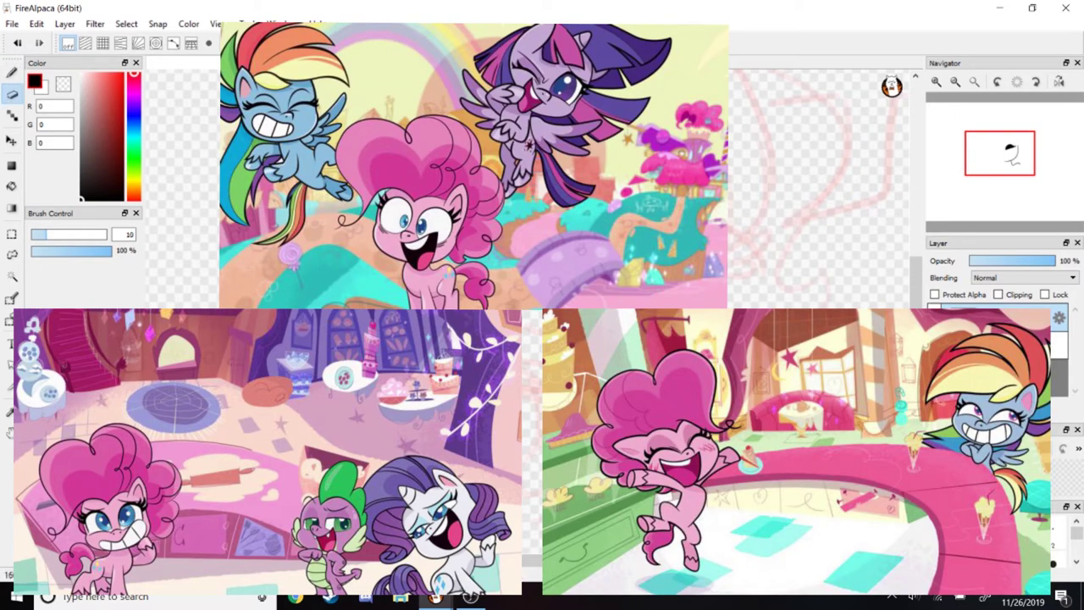
Select the finished right eye, paste a copy, move it over the left eye sketch and flip it horizontally
key("l")
mouse_move(606, 196)
left_mouse_down()
mouse_move(677, 260)
mouse_move(561, 249)
left_mouse_up()
left_click(36, 24)
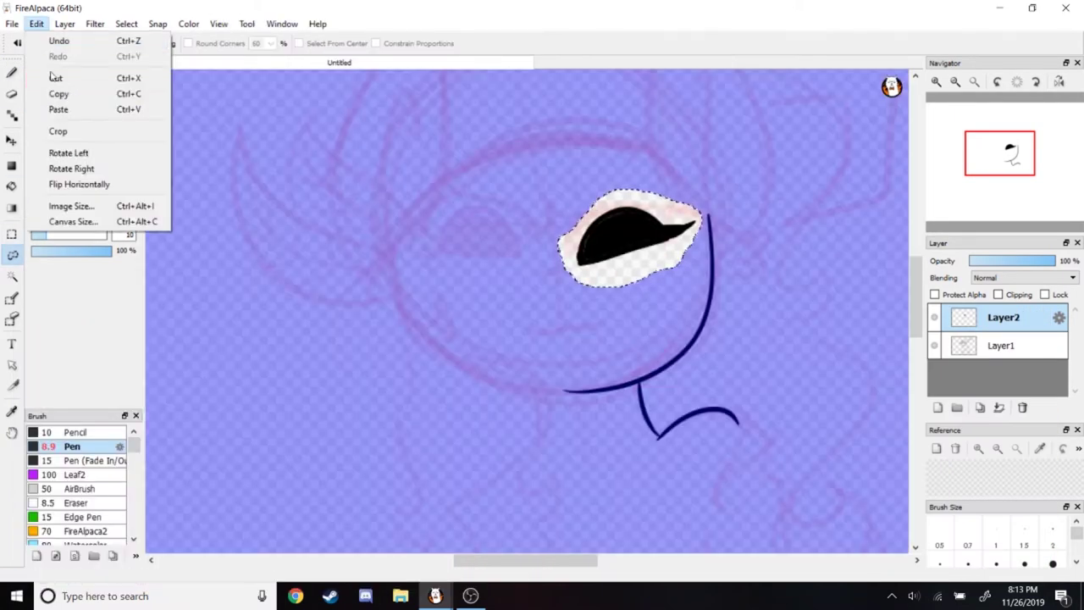
left_click(57, 109)
left_click_drag(631, 241, 481, 241)
left_click(64, 24)
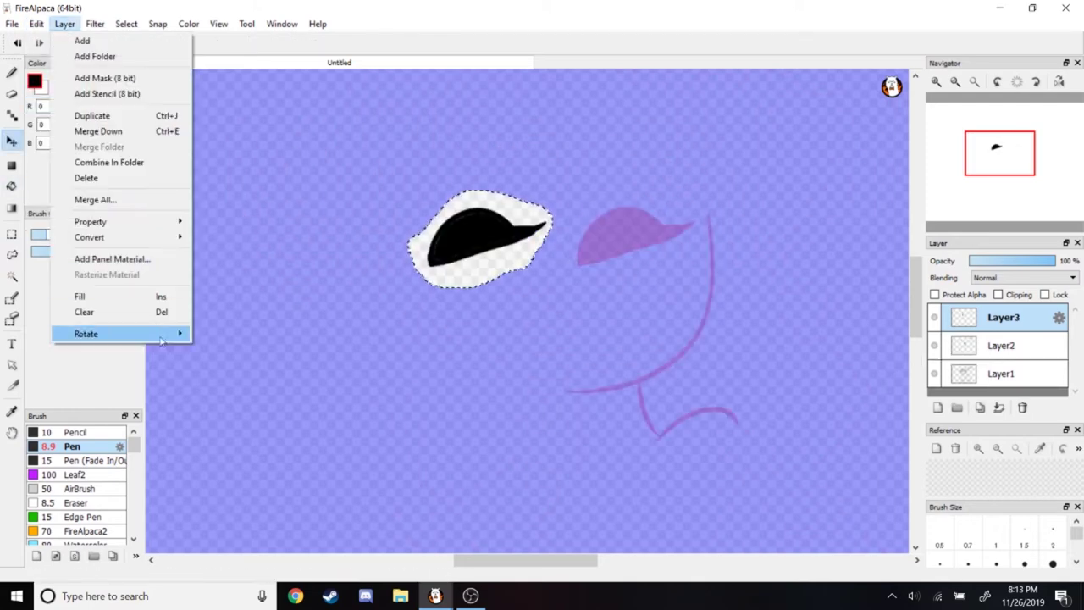
left_click(237, 364)
key("ctrl+d")
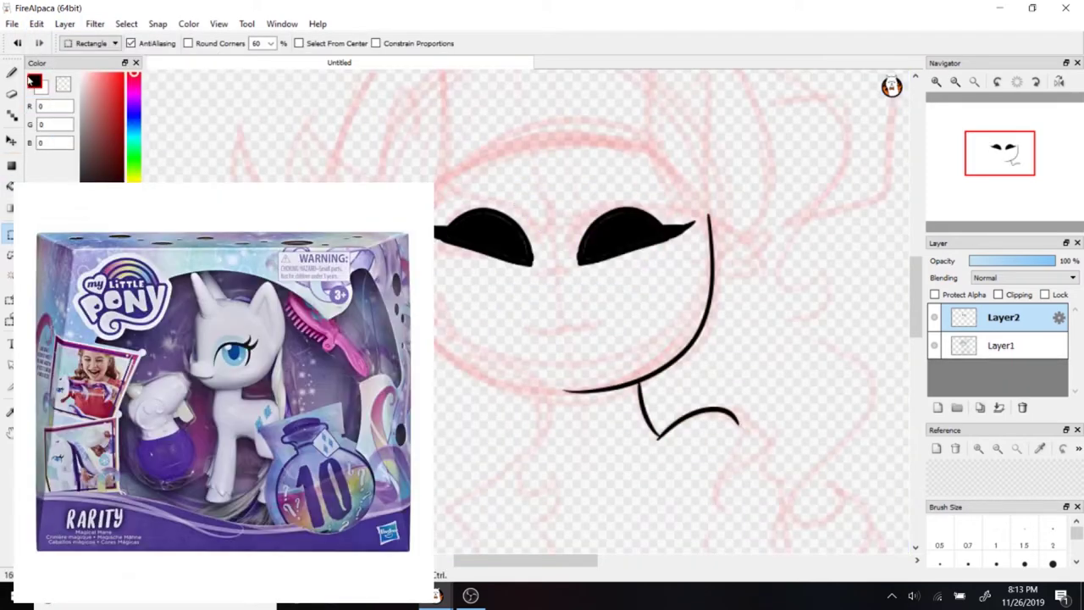
Ink the nose and open mouth, then the pointed fur tufts on the right shoulder and the short line below them
mouse_move(539, 334)
left_mouse_down()
mouse_move(597, 324)
mouse_move(587, 337)
left_mouse_up()
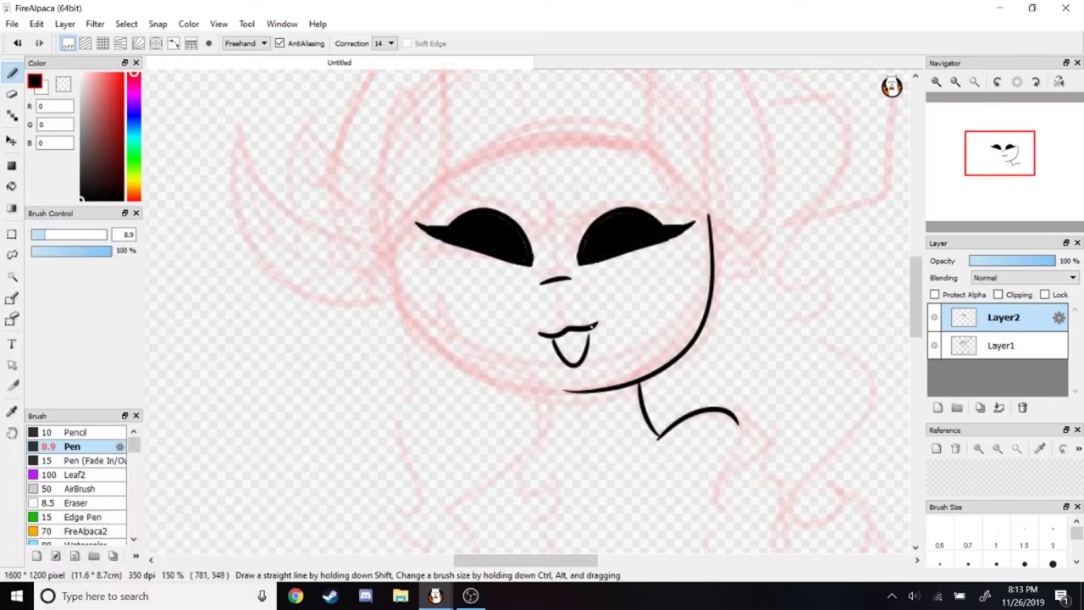
left_click_drag(1000, 159, 1006, 179)
mouse_move(683, 204)
left_mouse_down()
mouse_move(650, 292)
mouse_move(704, 216)
mouse_move(739, 281)
left_mouse_up()
left_click_drag(649, 316, 649, 374)
Ink the bent leg, the outer contours of the lower body on both sides and the curved haunch line
mouse_move(652, 384)
left_mouse_down()
mouse_move(548, 449)
mouse_move(639, 464)
mouse_move(665, 445)
mouse_move(740, 435)
left_mouse_up()
key("ctrl+z")
left_click_drag(732, 292, 664, 462)
key("ctrl+z")
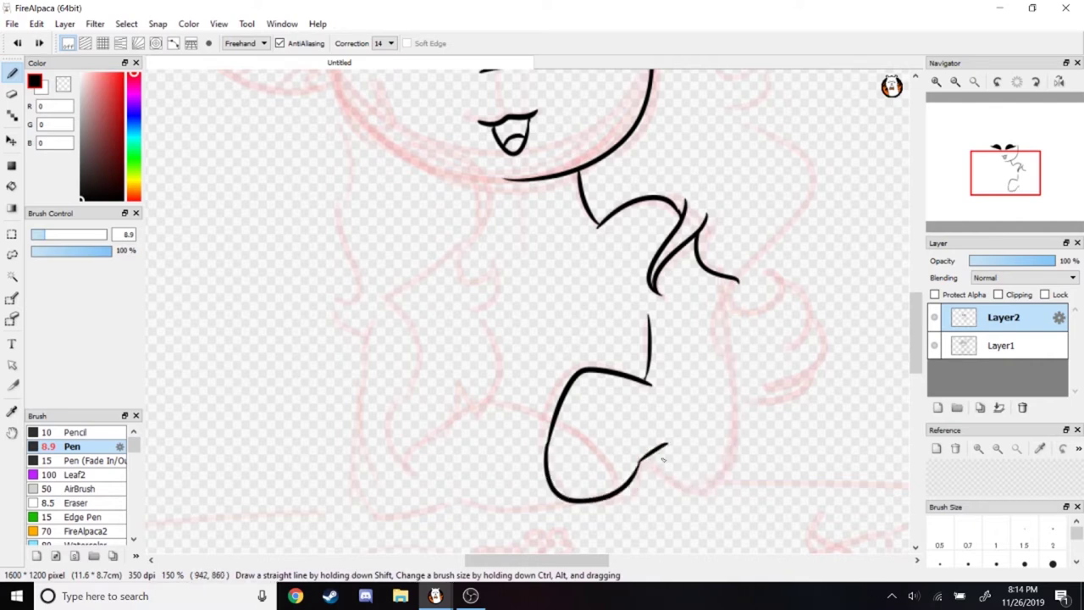
mouse_move(731, 293)
left_mouse_down()
mouse_move(659, 461)
mouse_move(732, 306)
left_mouse_up()
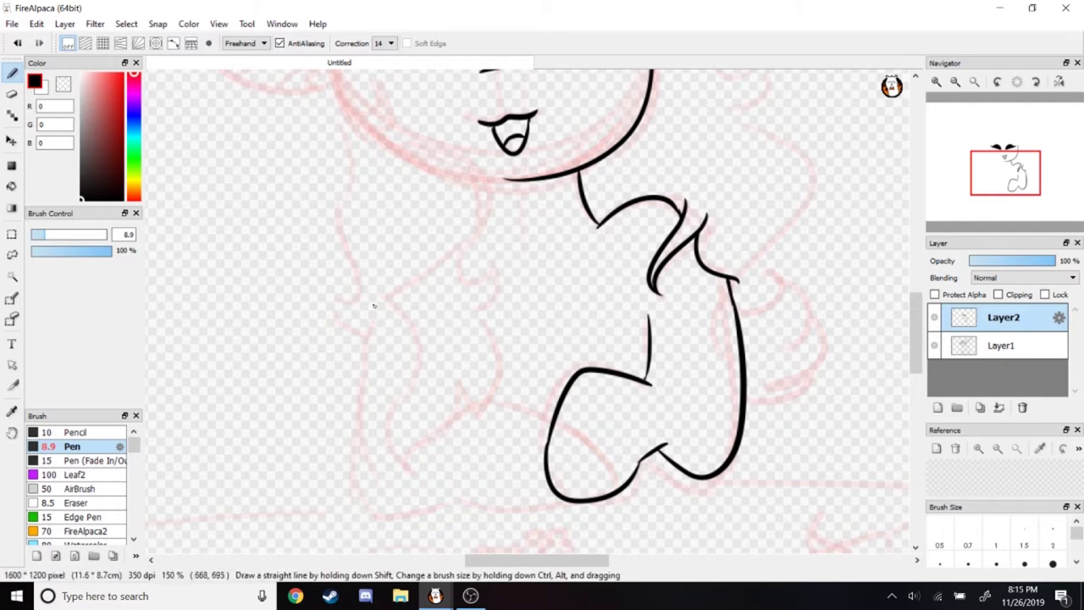
mouse_move(394, 303)
left_mouse_down()
mouse_move(356, 462)
mouse_move(453, 498)
mouse_move(563, 504)
left_mouse_up()
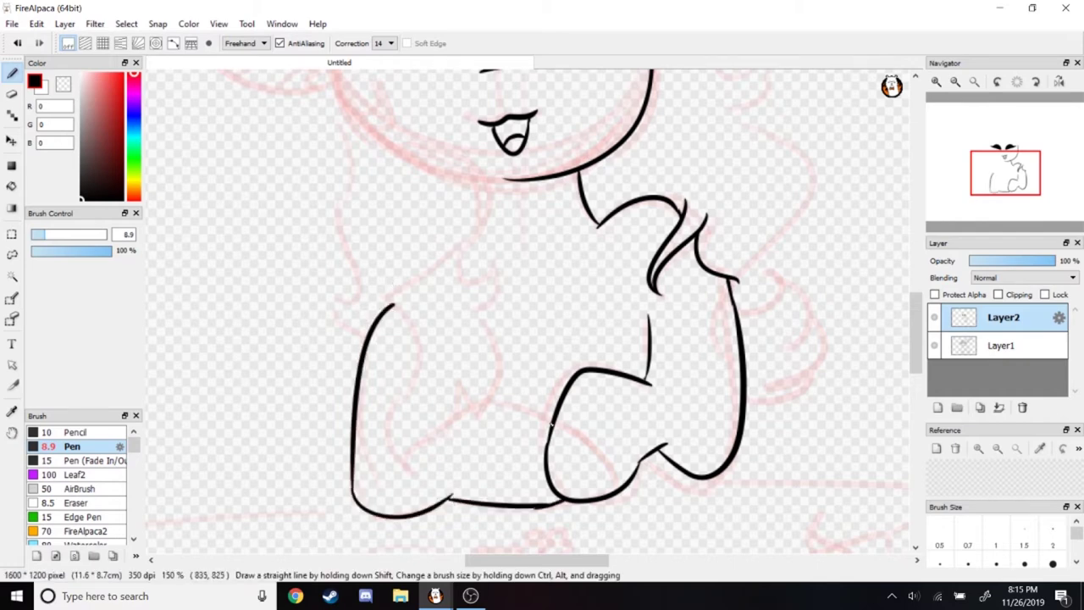
left_click_drag(550, 420, 415, 441)
Ink the left cheek tuft and the wavy mane lock down the chest with its outer strand, and close the jaw line
mouse_move(339, 84)
left_mouse_down()
mouse_move(482, 305)
mouse_move(551, 343)
mouse_move(615, 492)
left_mouse_up()
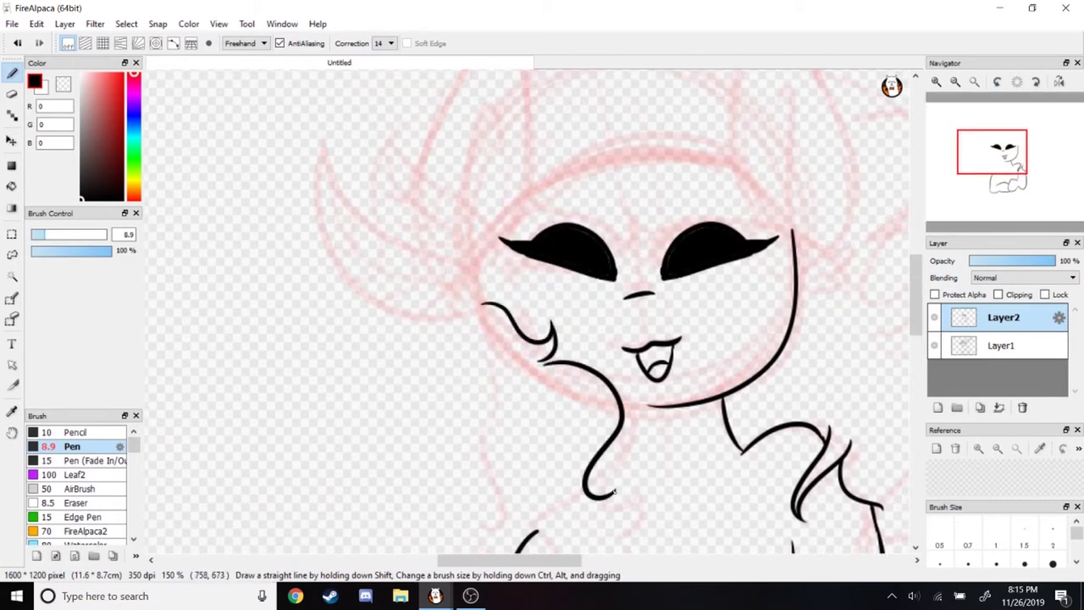
left_click_drag(599, 416, 577, 301)
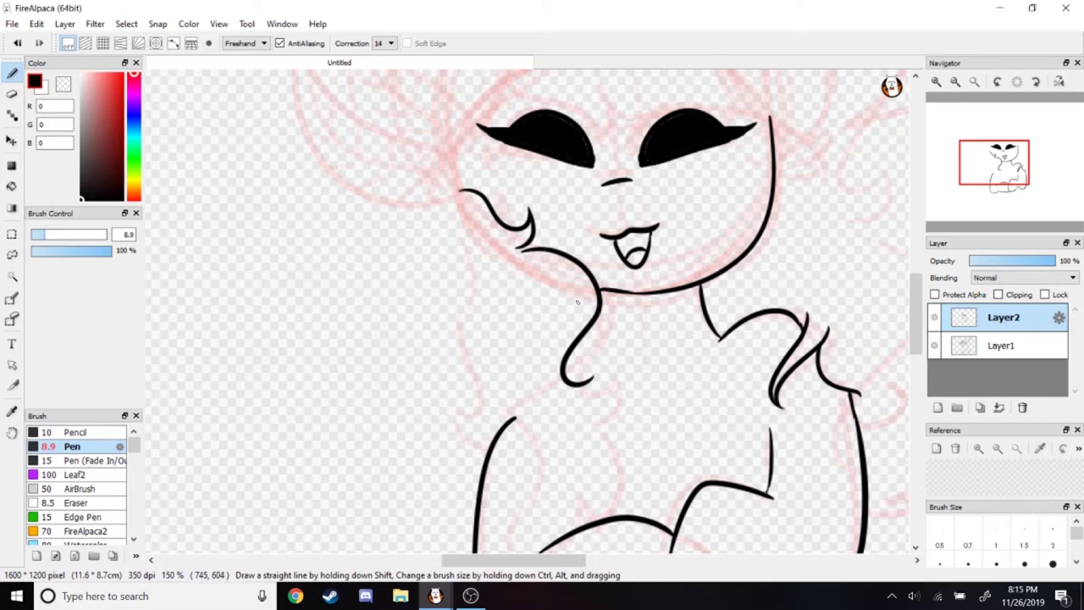
left_click_drag(530, 249, 513, 253)
mouse_move(583, 380)
left_mouse_down()
mouse_move(603, 394)
mouse_move(594, 485)
mouse_move(551, 518)
left_mouse_up()
left_click_drag(552, 516, 511, 410)
key("ctrl+z")
left_click_drag(554, 518, 509, 411)
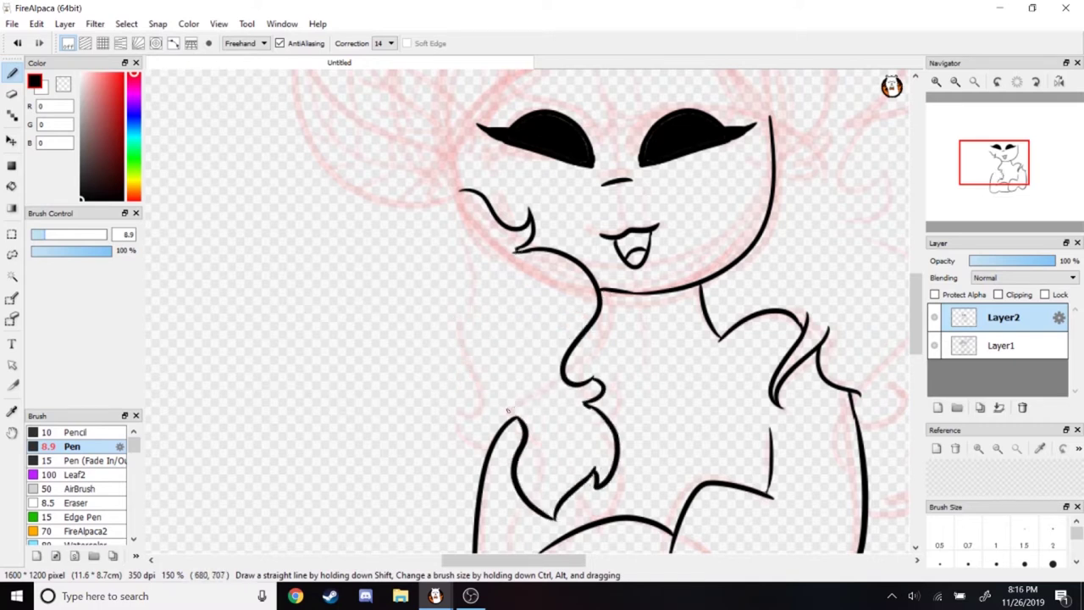
mouse_move(448, 259)
left_mouse_down()
mouse_move(445, 381)
mouse_move(485, 463)
left_mouse_up()
Ink the left ear with its inner lines and the left part of the pointed fringe above the eye
left_click_drag(622, 240, 512, 478)
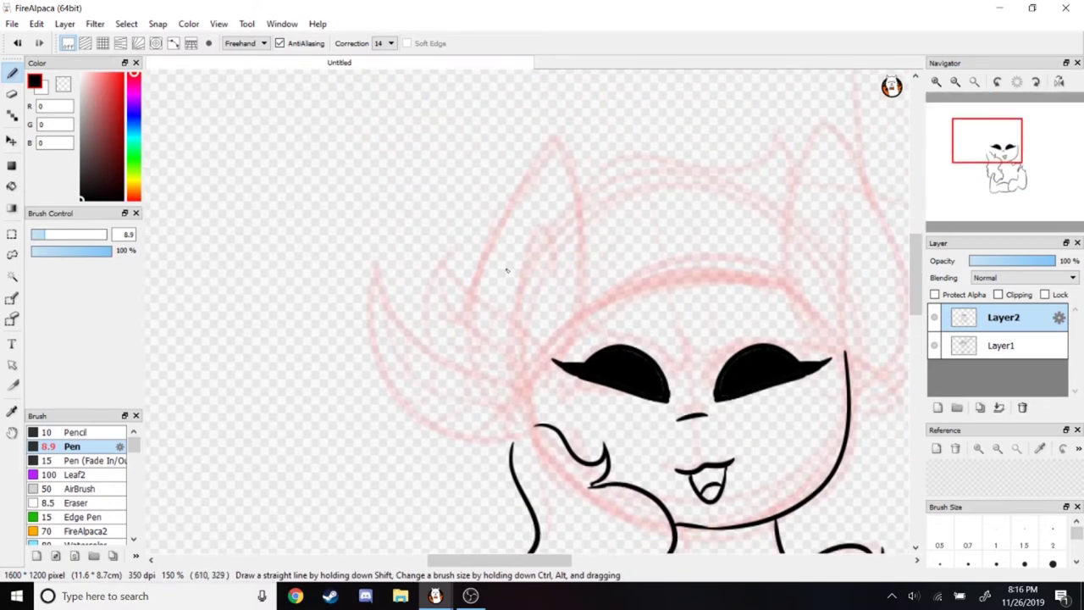
mouse_move(474, 280)
left_mouse_down()
mouse_move(550, 288)
mouse_move(519, 309)
left_mouse_up()
left_click_drag(580, 277, 644, 373)
key("ctrl+z")
mouse_move(585, 306)
left_mouse_down()
mouse_move(734, 305)
mouse_move(648, 407)
left_mouse_up()
left_click_drag(699, 257, 662, 375)
mouse_move(327, 242)
left_mouse_down()
mouse_move(342, 307)
mouse_move(347, 276)
left_mouse_up()
key("ctrl+z")
left_click_drag(353, 203, 321, 348)
Ink the right side of the fringe, the right ear and the wavy top of the mane with its pointed tip
mouse_move(294, 277)
left_mouse_down()
mouse_move(303, 322)
mouse_move(390, 170)
mouse_move(381, 281)
left_mouse_up()
left_click_drag(437, 290, 542, 347)
key("ctrl+z")
mouse_move(549, 310)
left_mouse_down()
mouse_move(559, 345)
mouse_move(750, 363)
mouse_move(754, 395)
left_mouse_up()
key("ctrl+z")
left_click_drag(473, 153, 780, 246)
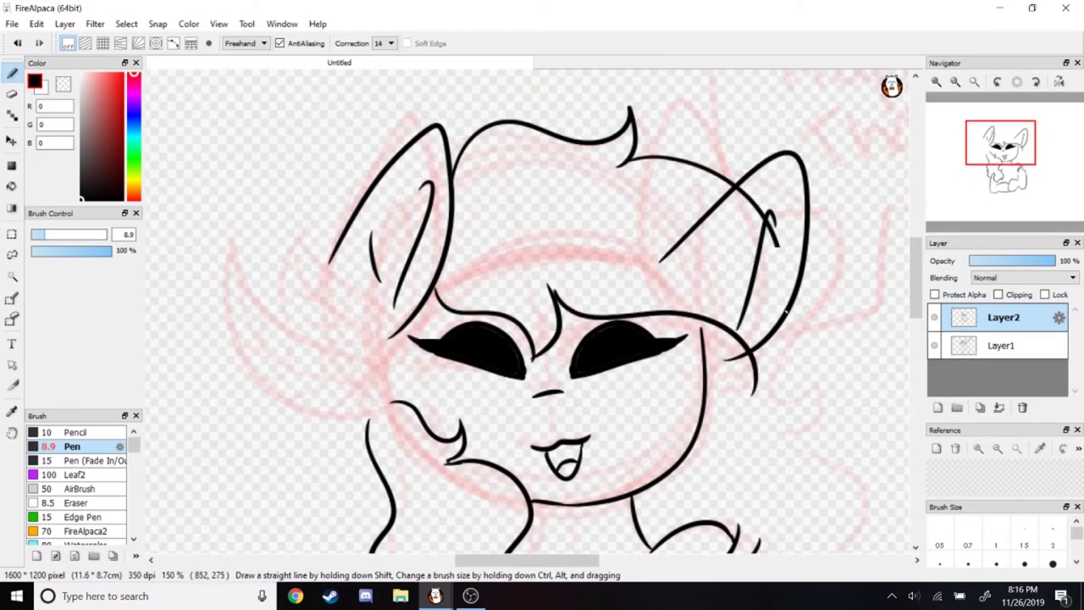
Ink the right mane lock down to its curled end, and erase the inner ear lines that overlap the mane
left_click_drag(593, 381, 483, 182)
mouse_move(673, 270)
left_mouse_down()
mouse_move(749, 437)
mouse_move(688, 490)
left_mouse_up()
left_click(11, 93)
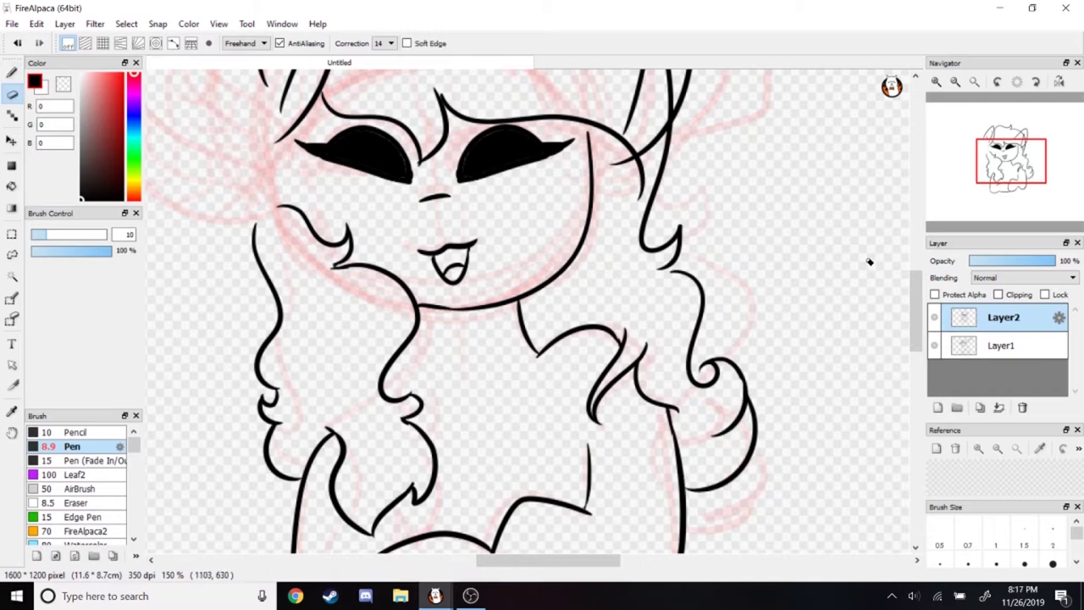
scroll(869, 262, "up", 3)
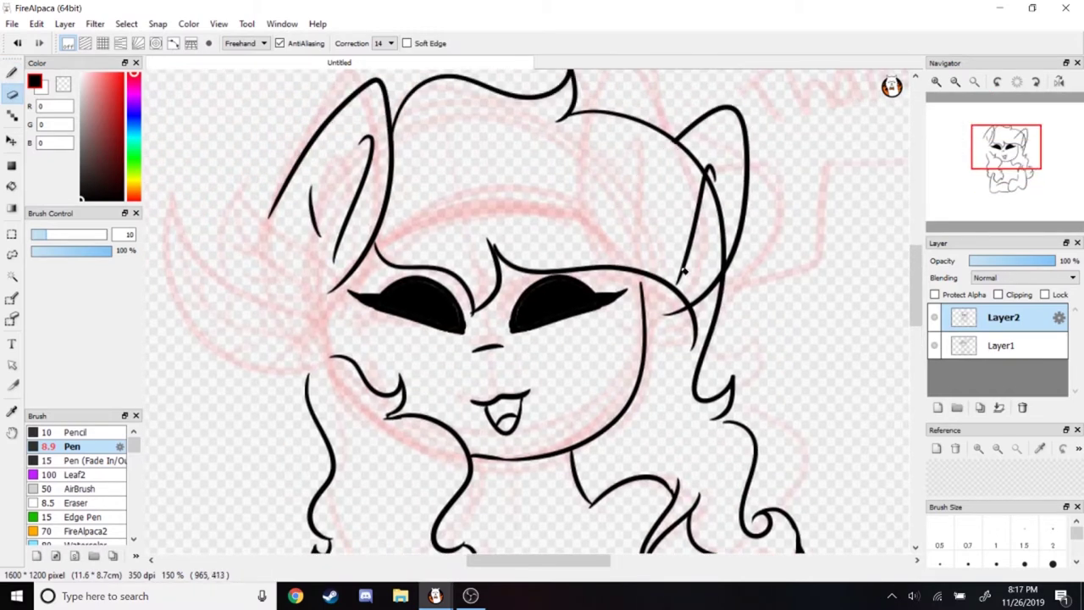
mouse_move(699, 307)
left_mouse_down()
mouse_move(715, 283)
mouse_move(693, 216)
mouse_move(703, 191)
left_mouse_up()
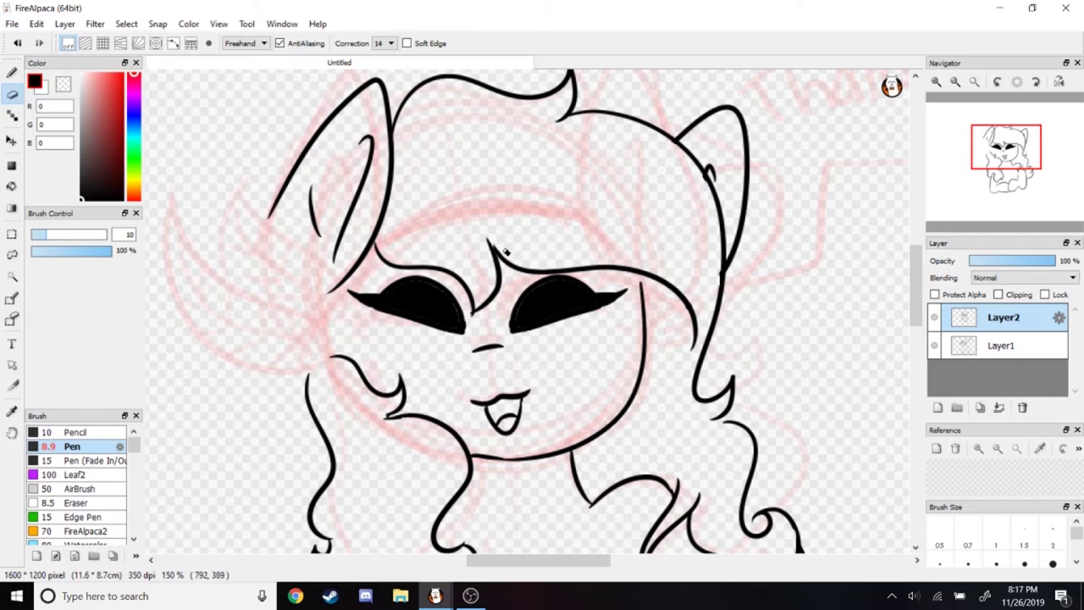
Close the gap in the right mane lock, and ink the headband's two curved edges across the forehead with a small knot
scroll(509, 254, "down", 4)
scroll(514, 209, "up", 4)
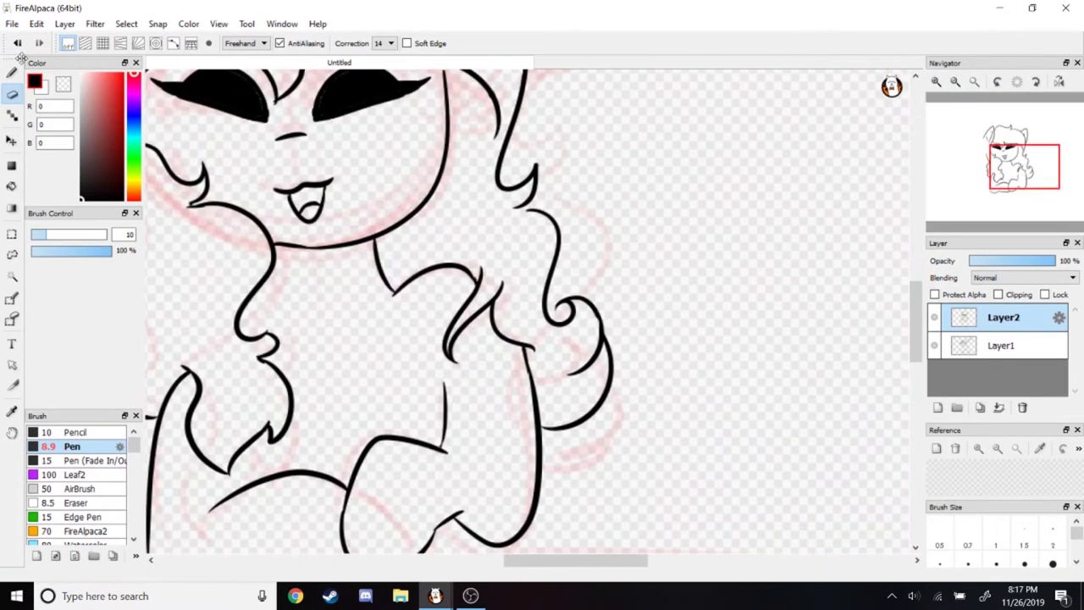
key("b")
left_click_drag(518, 211, 860, 381)
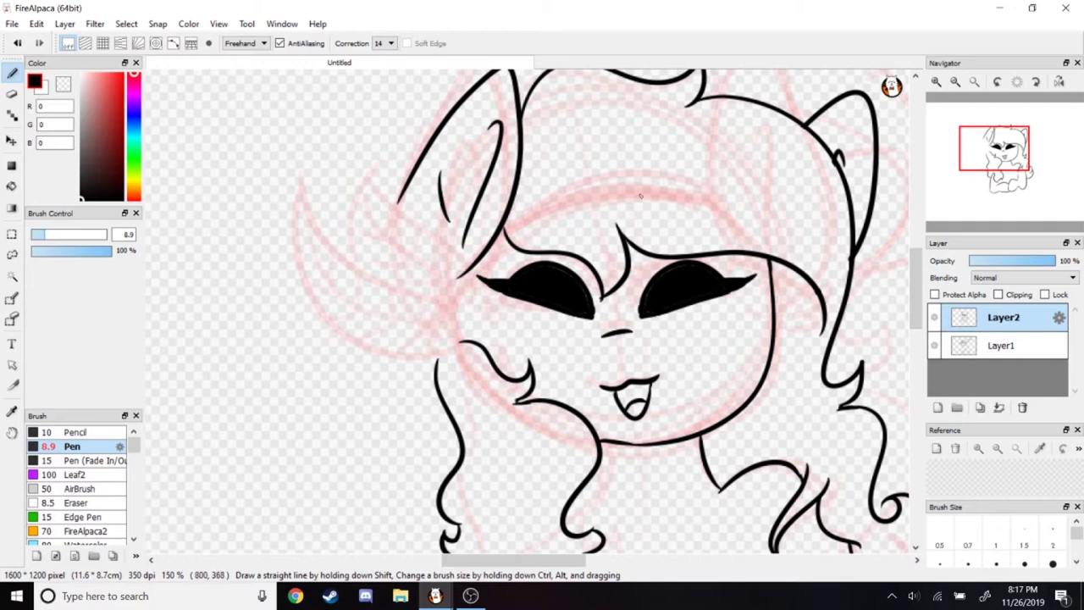
mouse_move(499, 231)
left_mouse_down()
mouse_move(567, 200)
mouse_move(758, 254)
mouse_move(766, 231)
mouse_move(771, 241)
left_mouse_up()
key("ctrl+z")
key("ctrl+z")
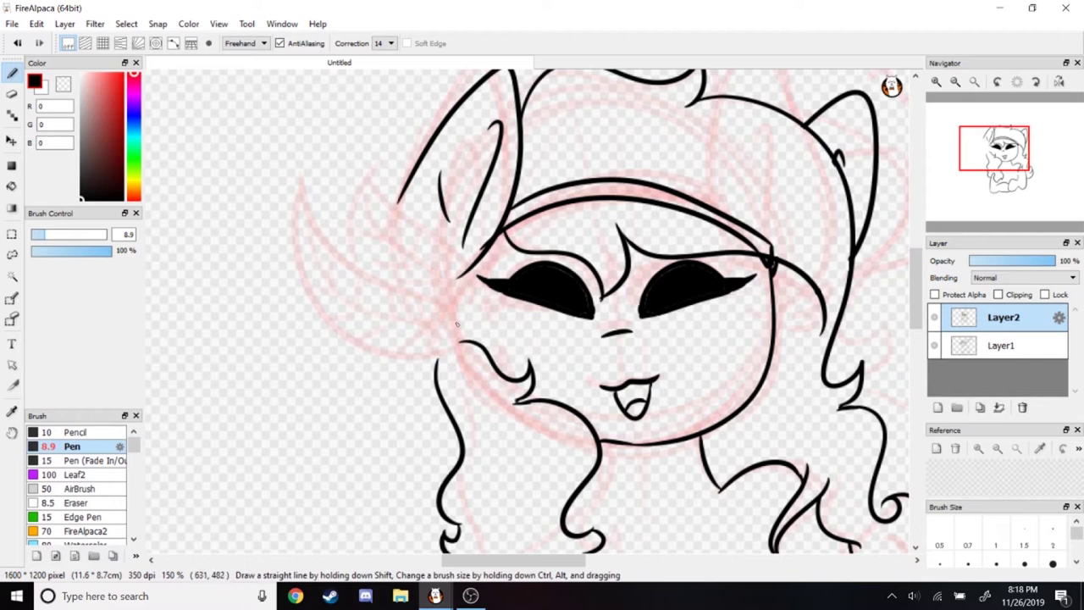
Ink the outlines of two pointed feathers beside the left ear and join them to the cheek and mane
mouse_move(439, 293)
left_mouse_down()
mouse_move(437, 346)
mouse_move(458, 309)
left_mouse_up()
left_click_drag(369, 159, 356, 239)
left_click_drag(470, 293, 373, 162)
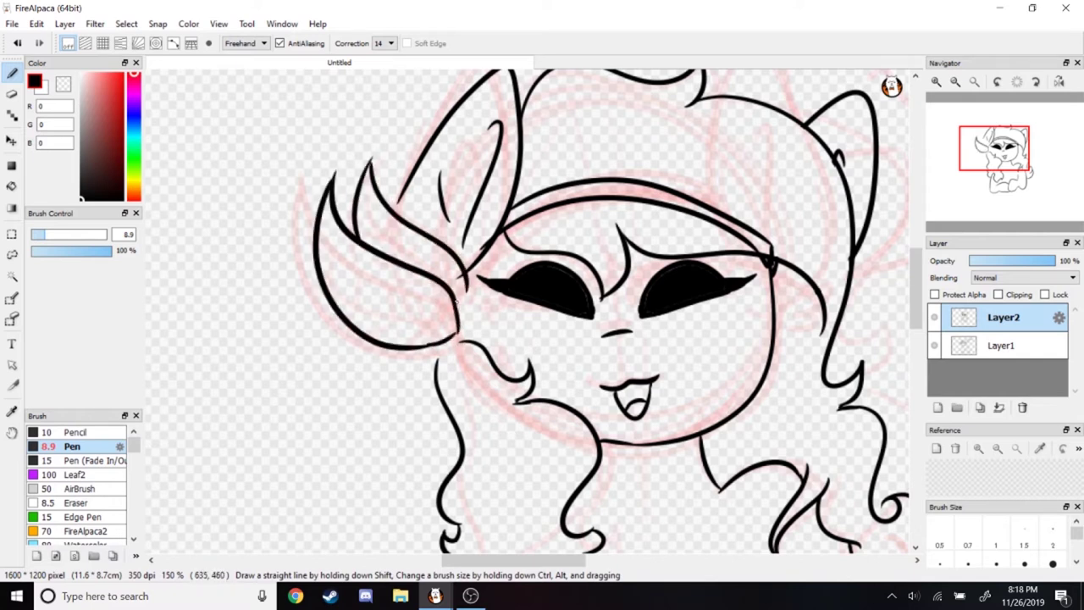
key("ctrl+z")
key("ctrl+y")
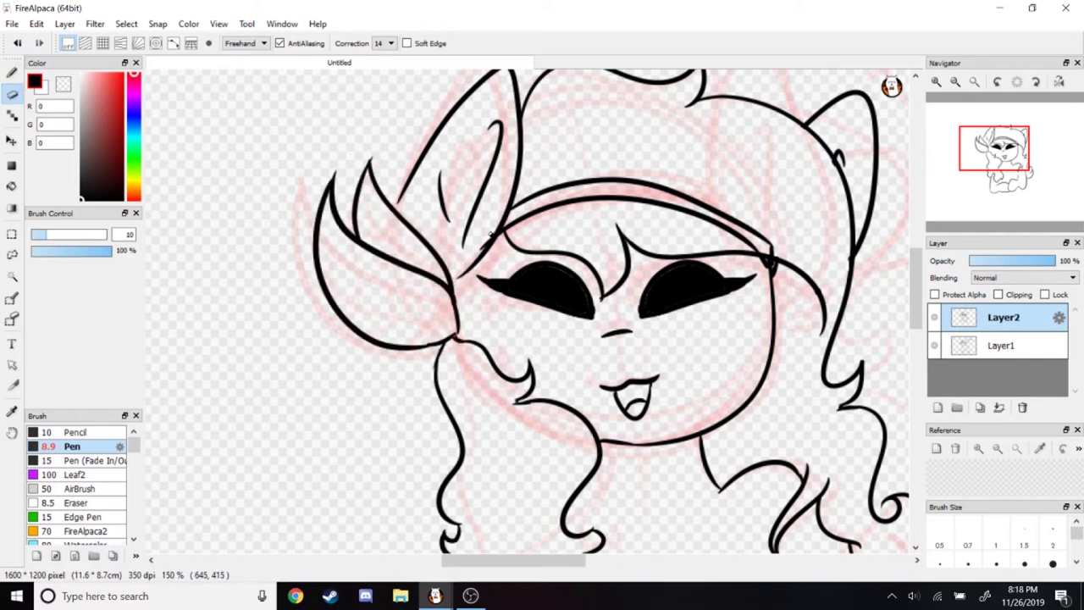
Ink a central vein and short barbs on both the upper and the lower feather
left_click_drag(369, 183, 429, 270)
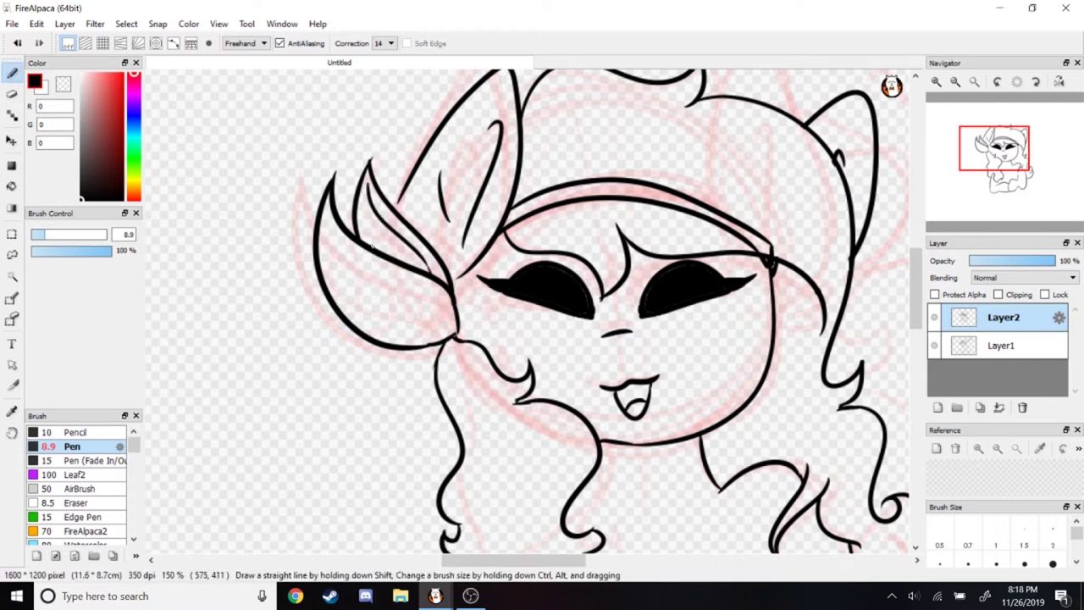
left_click_drag(329, 224, 451, 316)
left_click_drag(383, 264, 386, 295)
left_click_drag(352, 293, 406, 297)
left_click_drag(398, 306, 426, 319)
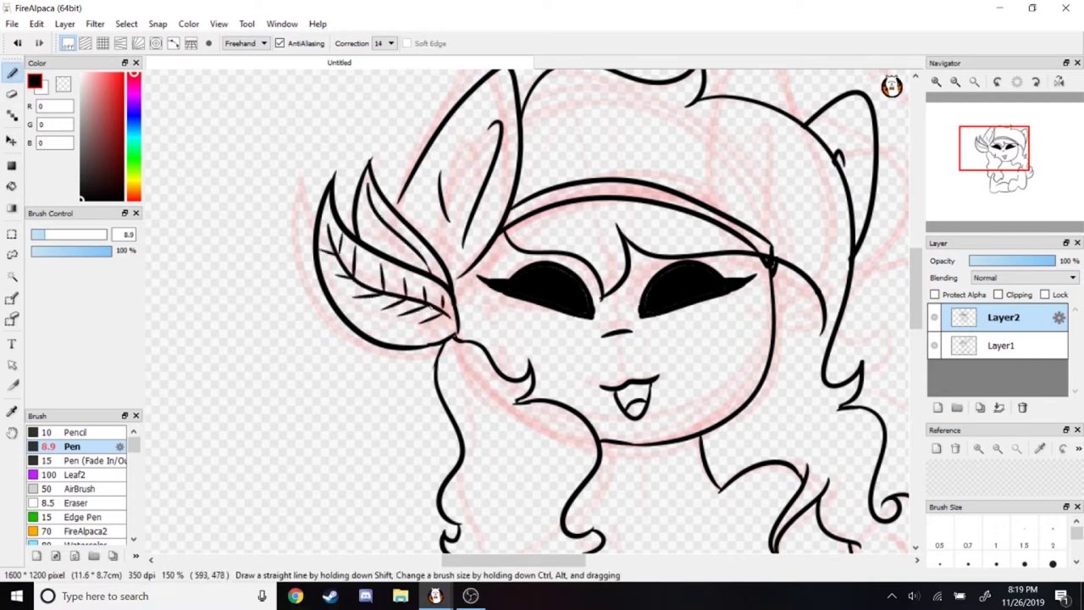
left_click_drag(357, 201, 384, 215)
left_click_drag(391, 215, 398, 234)
left_click_drag(392, 242, 418, 257)
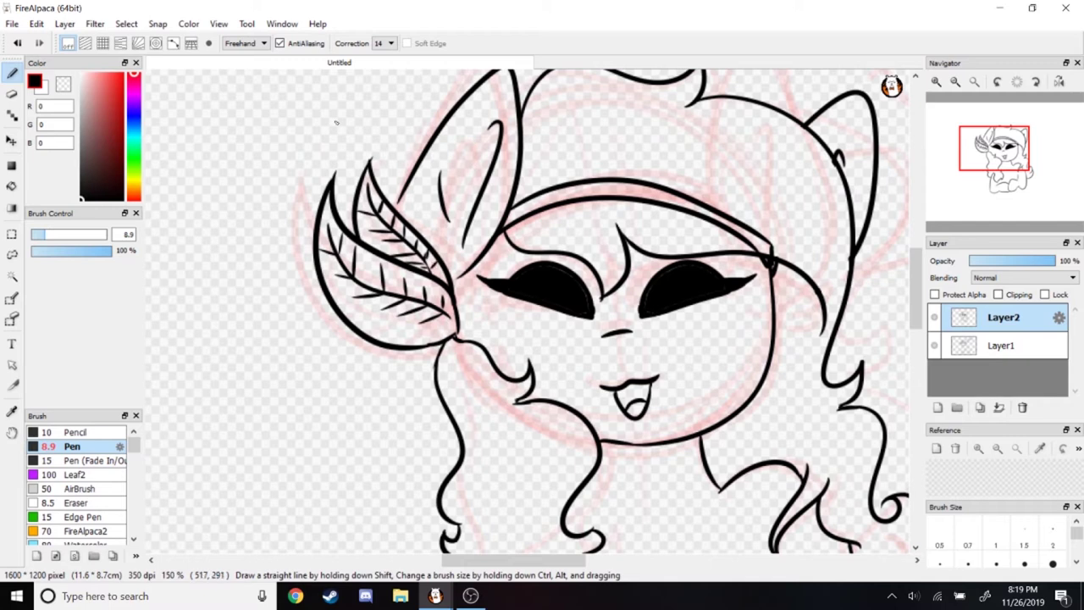
key("ctrl+z")
key("ctrl+z")
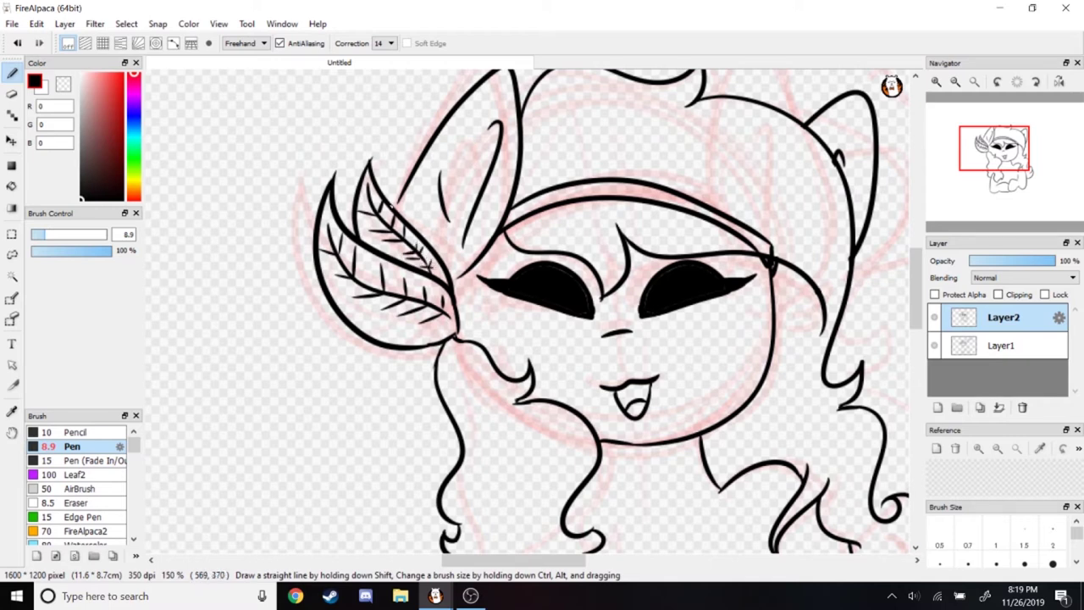
Draw the table's back edge as a thin black horizontal rectangle on either side of the pony's legs
scroll(423, 265, "down", 5)
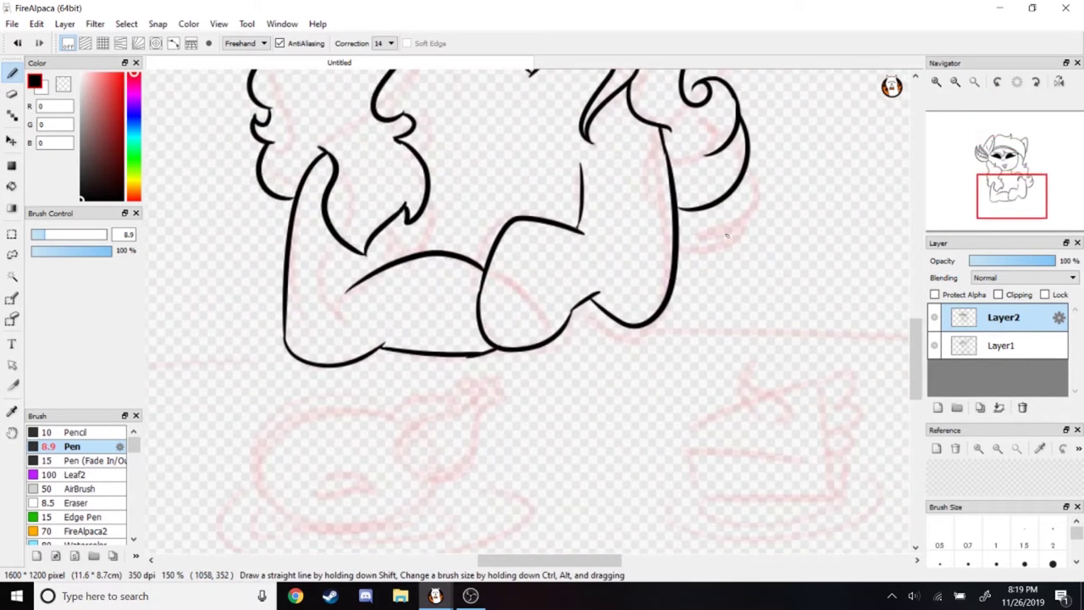
key("u")
key("ctrl+minus")
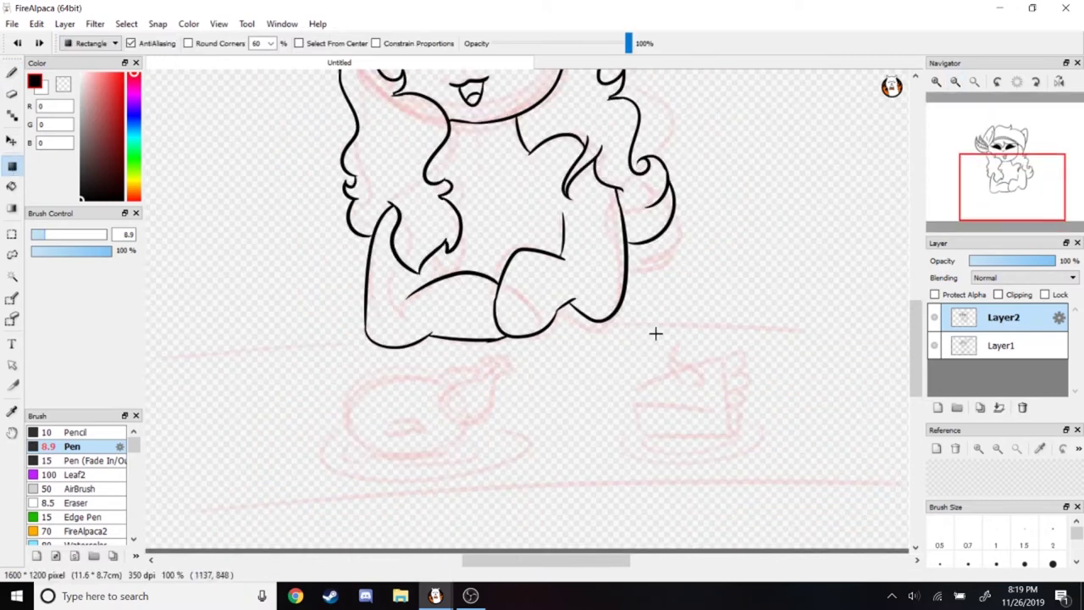
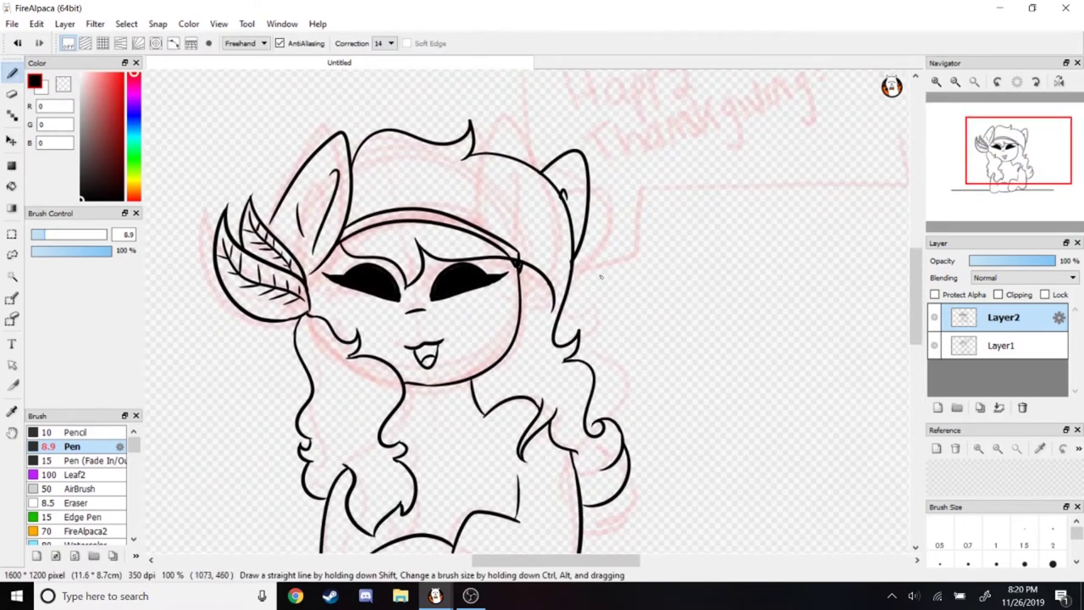
Ink the speech bubble's angular tail beside the right mane and its lower edge with a rounded corner
left_click_drag(593, 269, 559, 326)
left_click_drag(629, 261, 556, 327)
scroll(677, 142, "up", 2)
mouse_move(579, 373)
left_mouse_down()
mouse_move(625, 354)
mouse_move(898, 360)
left_mouse_up()
key("ctrl+z")
scroll(898, 360, "down", 2)
scroll(596, 288, "up", 1)
left_click_drag(586, 287, 815, 264)
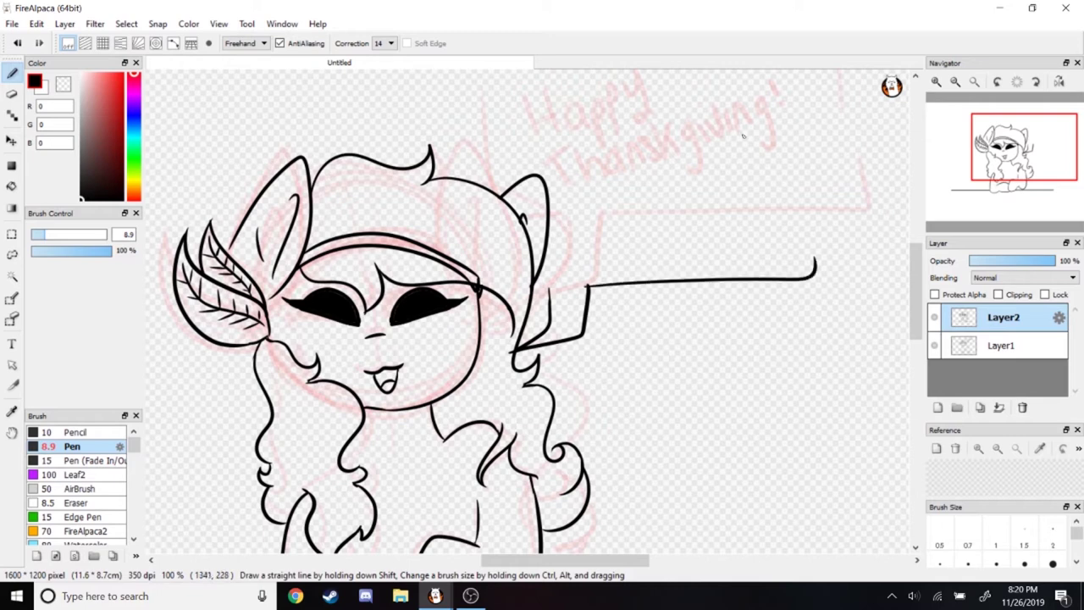
Hand-letter "Happy Thanskgiving!" on two lines above the speech bubble's lower edge
left_click_drag(561, 151, 556, 193)
left_click_drag(605, 166, 613, 204)
left_click_drag(639, 157, 636, 199)
left_click_drag(659, 140, 678, 182)
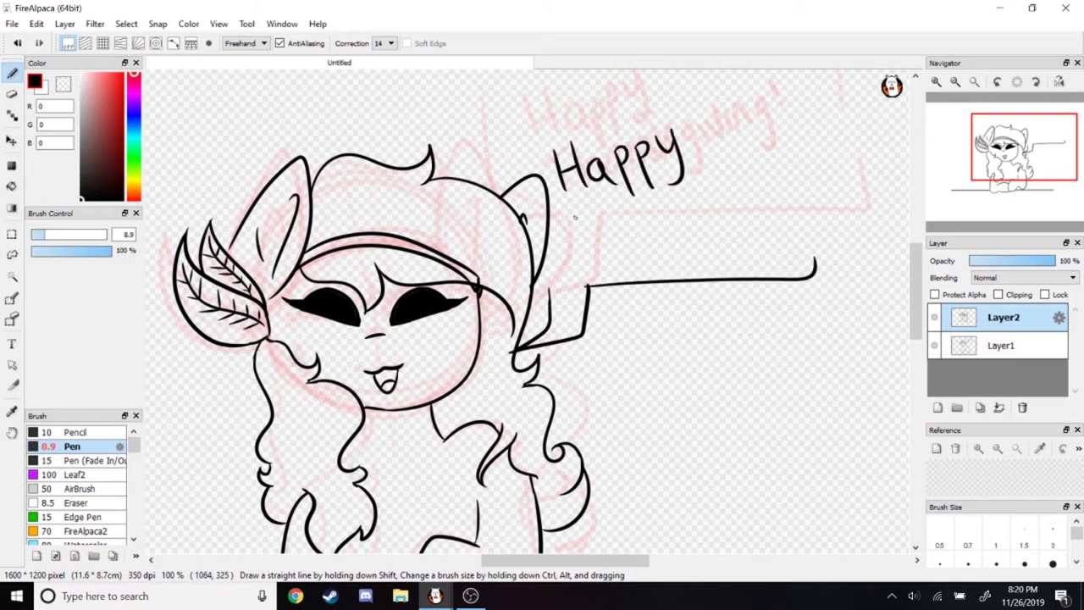
left_click_drag(566, 207, 595, 211)
left_click_drag(598, 212, 603, 243)
left_click_drag(645, 225, 674, 241)
left_click_drag(690, 220, 681, 240)
left_click_drag(703, 192, 701, 242)
left_click_drag(715, 213, 713, 241)
left_click_drag(729, 215, 777, 227)
left_click_drag(793, 206, 781, 235)
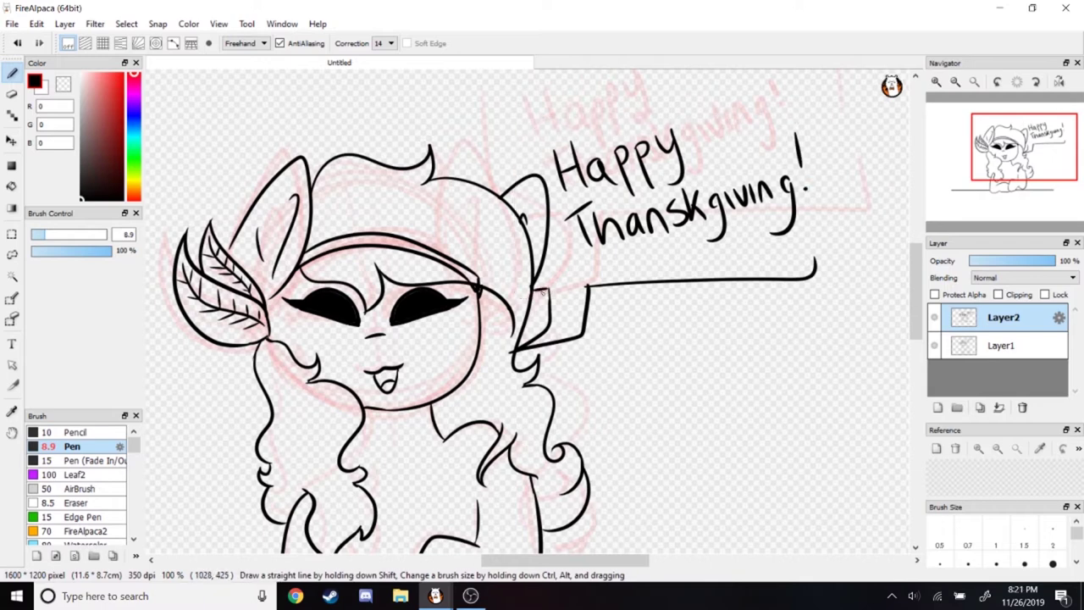
Ink the rest of the speech bubble's outline around the lettering, ending behind the right ear, and redraw its upper-left corner
left_click_drag(815, 269, 523, 174)
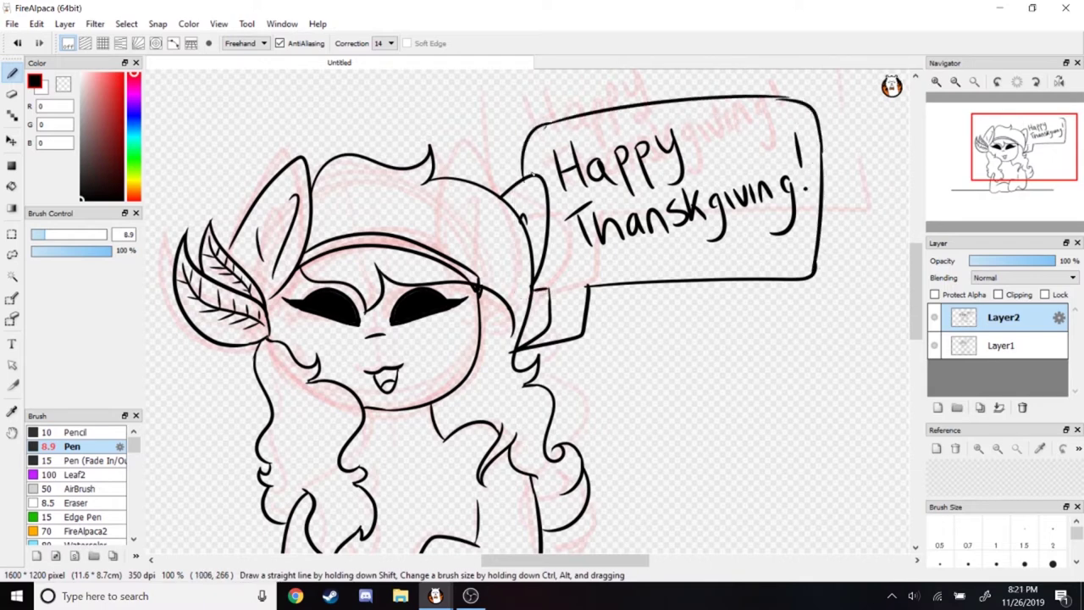
key("ctrl+z")
left_click_drag(525, 177, 552, 126)
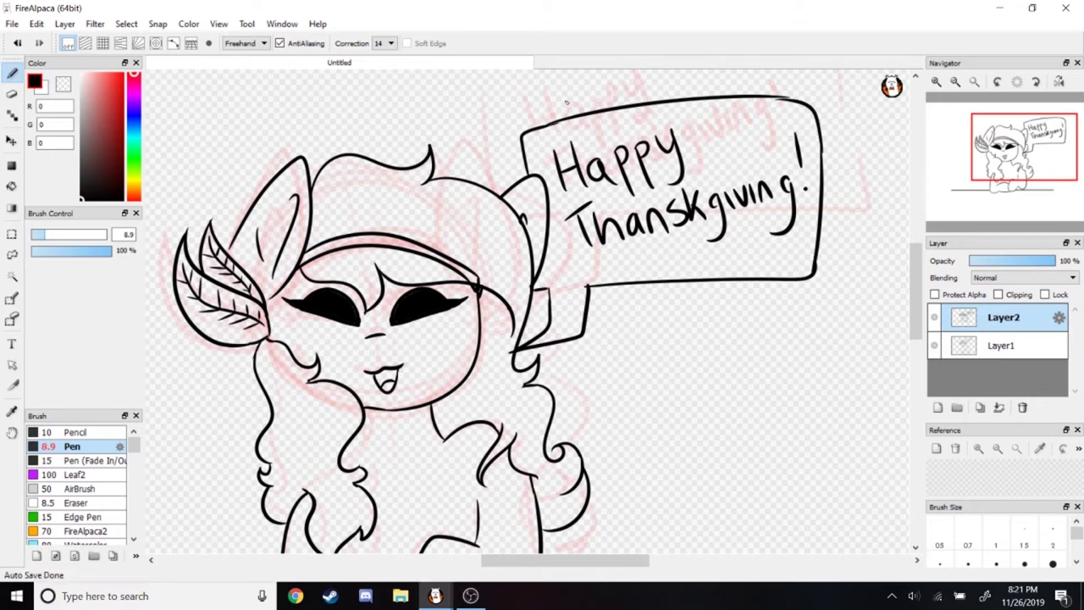
scroll(567, 102, "down", 3)
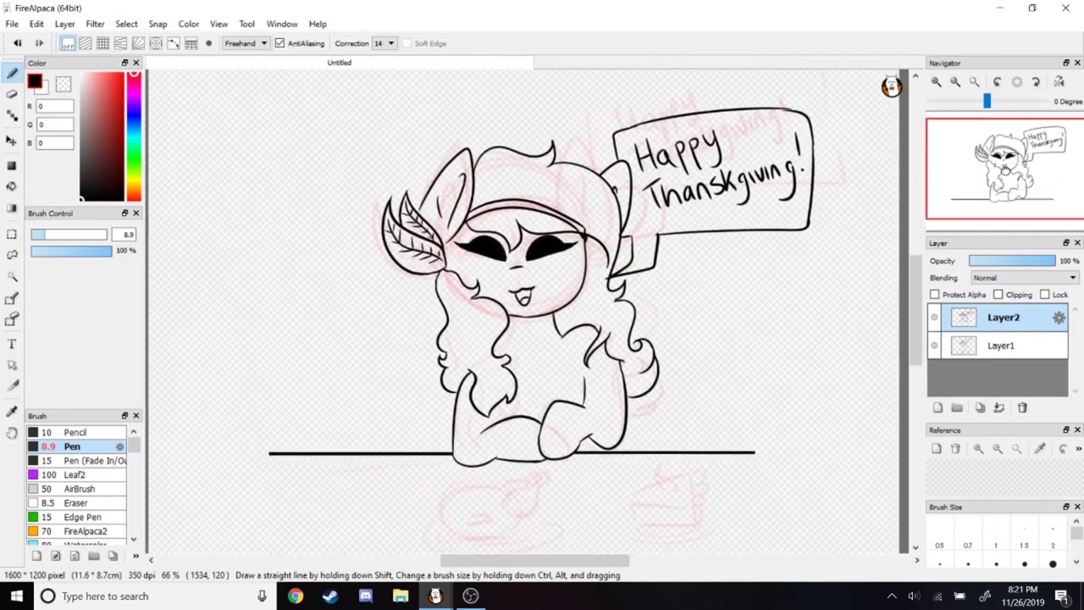
scroll(654, 203, "up", 4)
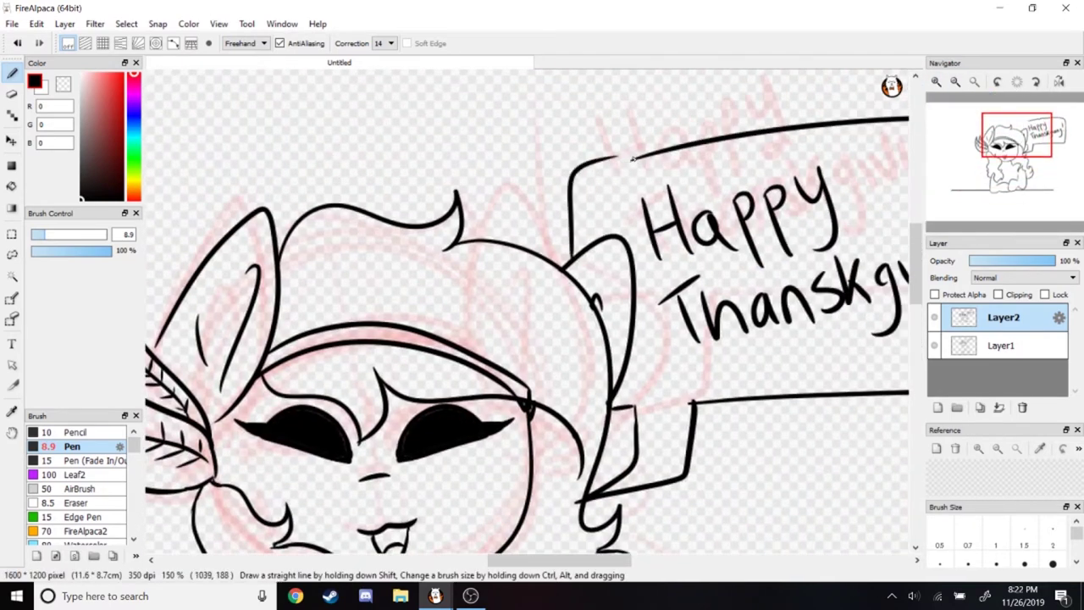
Ink the pie slice on the right of the table with its wavy crust and a pointed dollop on top
mouse_move(999, 152)
left_mouse_down()
mouse_move(1003, 210)
mouse_move(1027, 202)
left_mouse_up()
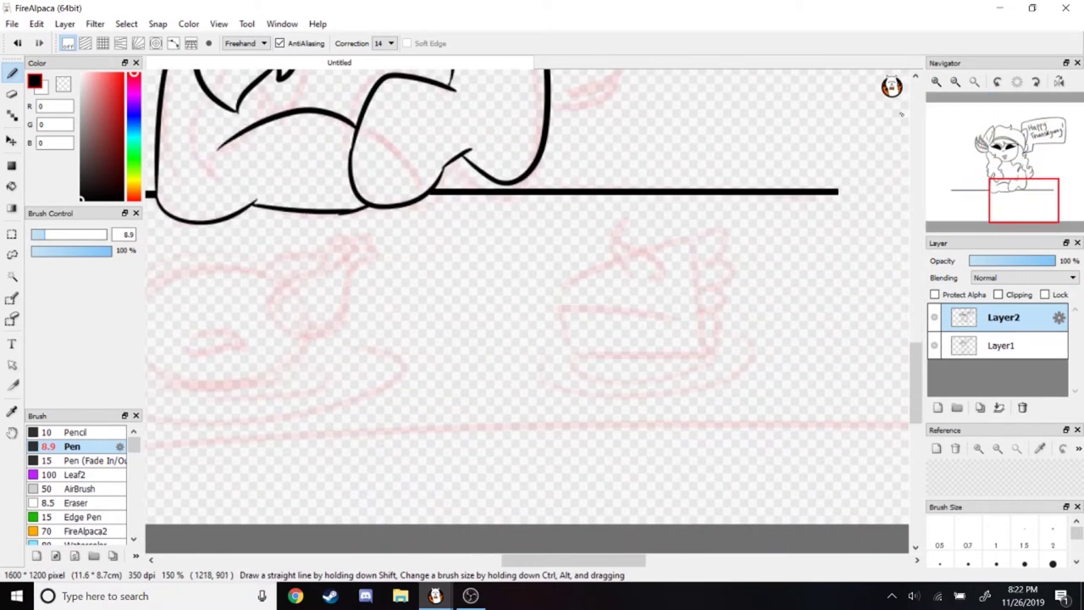
mouse_move(573, 360)
left_mouse_down()
mouse_move(565, 308)
mouse_move(586, 360)
left_mouse_up()
left_click_drag(565, 307, 691, 311)
mouse_move(682, 253)
left_mouse_down()
mouse_move(693, 309)
mouse_move(718, 303)
mouse_move(706, 356)
left_mouse_up()
left_click_drag(703, 356, 584, 358)
key("e")
mouse_move(652, 261)
left_mouse_down()
mouse_move(643, 273)
mouse_move(1074, 354)
mouse_move(985, 275)
left_mouse_up()
key("b")
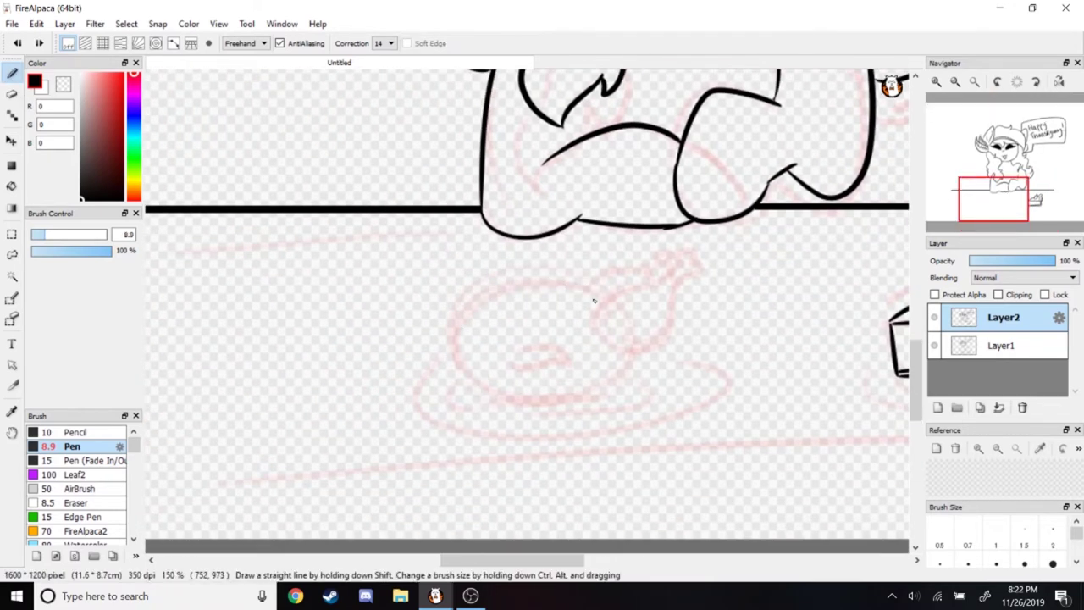
Ink the roast turkey with its drumsticks and wing, and add plates under the turkey and the pie slice
mouse_move(603, 298)
left_mouse_down()
mouse_move(506, 362)
mouse_move(631, 363)
left_mouse_up()
left_click_drag(665, 293, 678, 299)
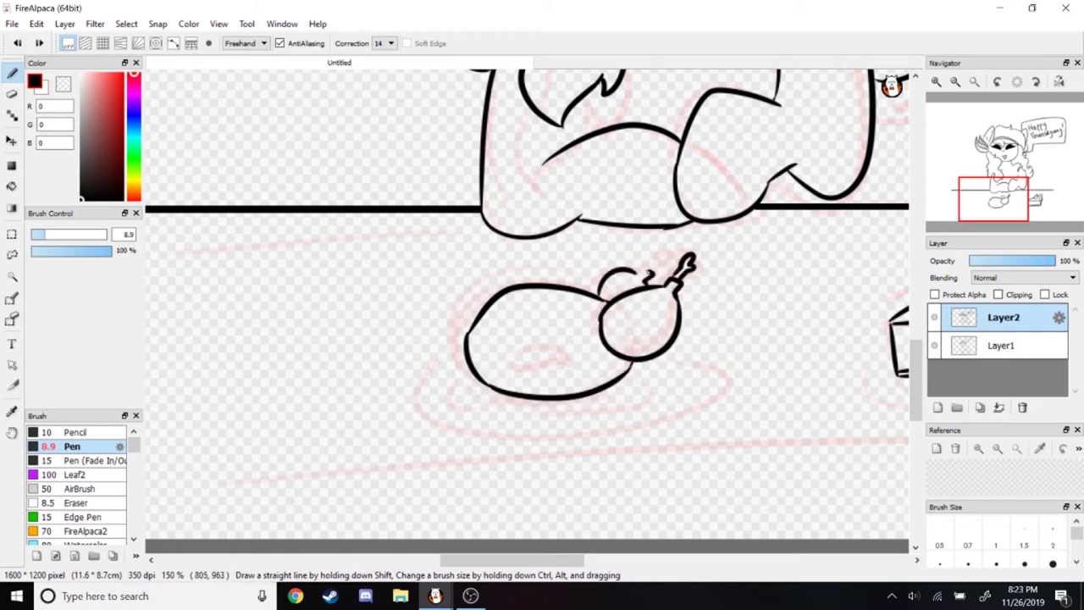
mouse_move(547, 470)
left_mouse_down()
mouse_move(589, 377)
mouse_move(619, 372)
left_mouse_up()
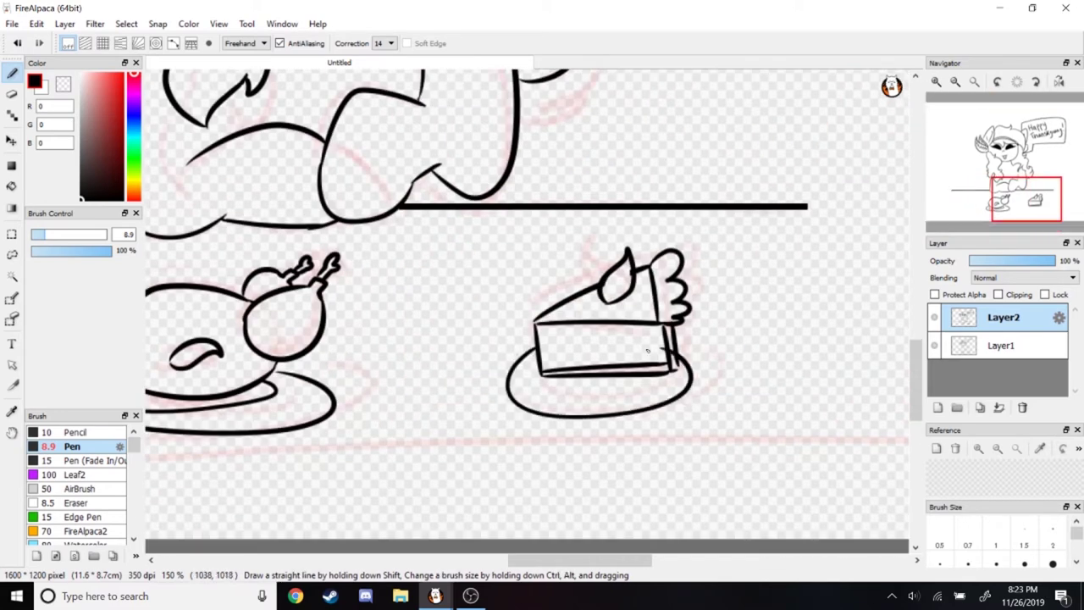
key("e")
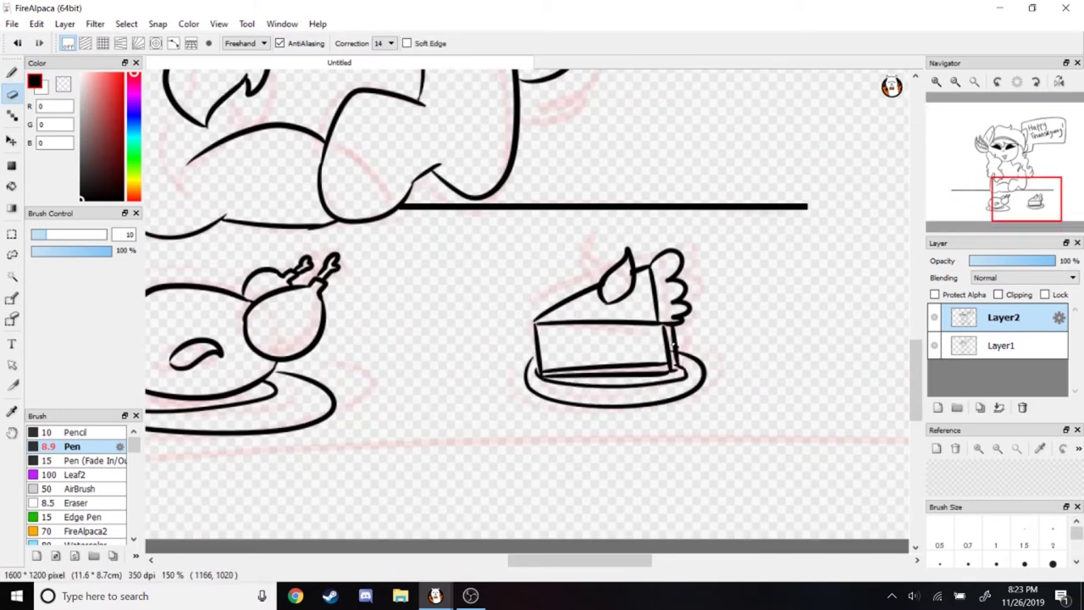
scroll(270, 432, "down", 5)
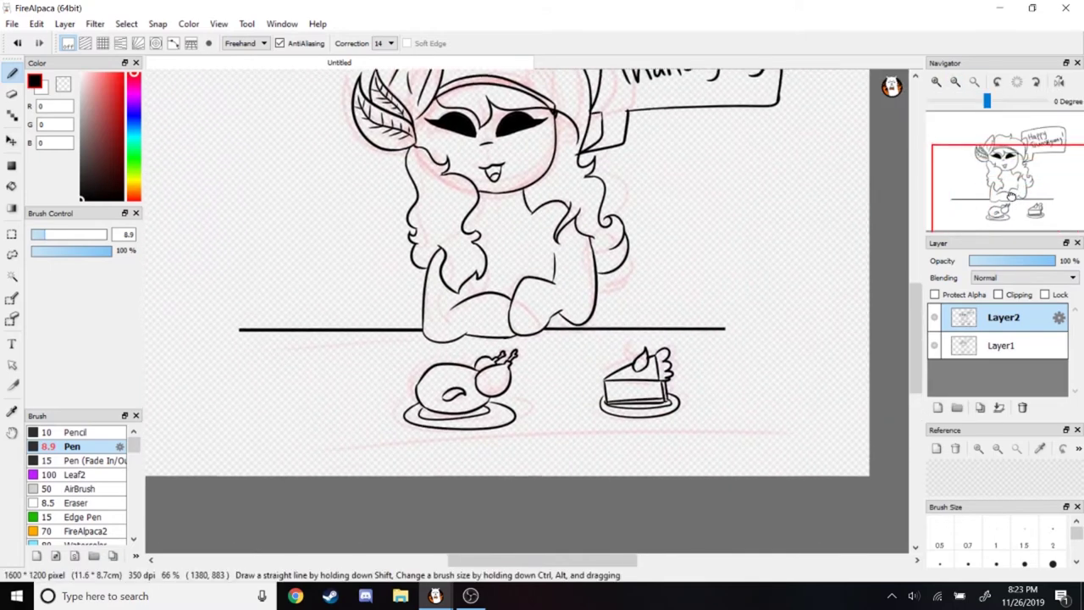
Draw the table's front edge as a thin black horizontal rectangle below the turkey and the pie slice
key("u")
left_click_drag(233, 433, 774, 441)
left_click(996, 172)
scroll(995, 172, "down", 2)
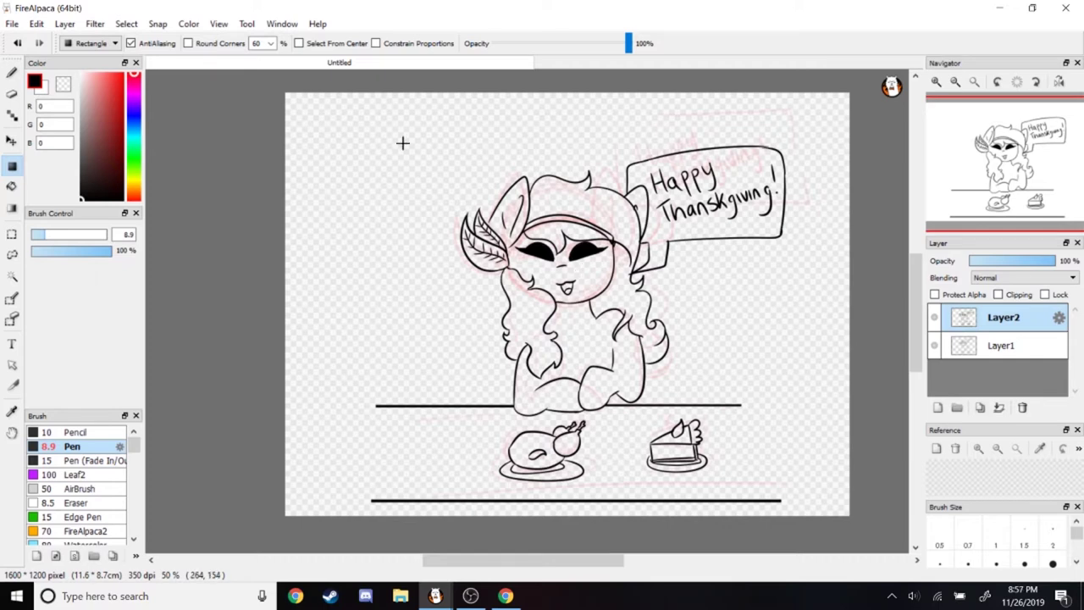
Hide the pink sketch on Layer1 so only the line art on Layer2 is displayed
key("b")
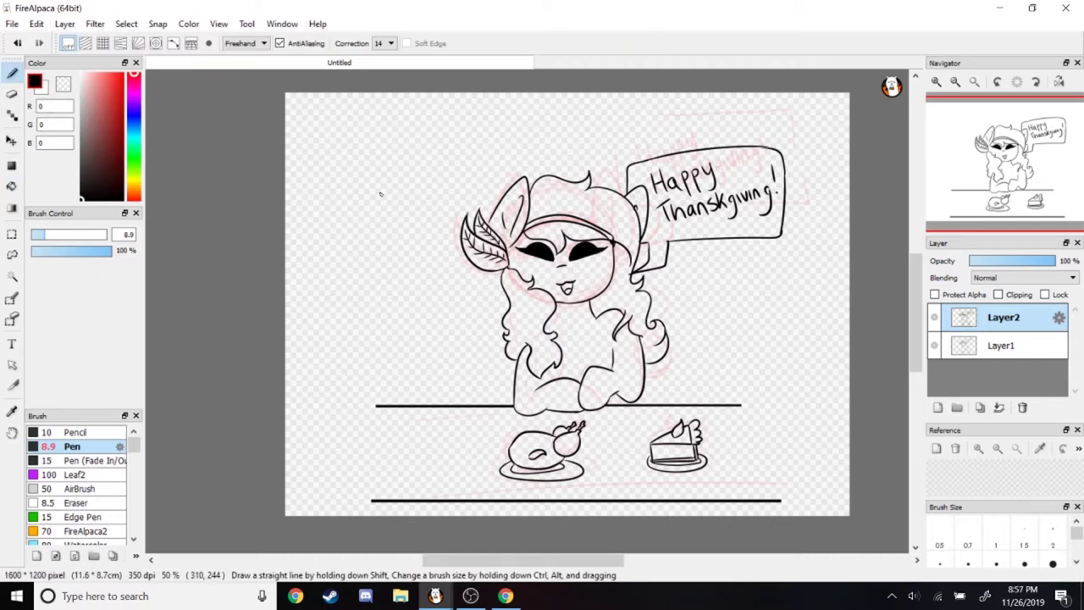
left_click(935, 346)
left_click(935, 347)
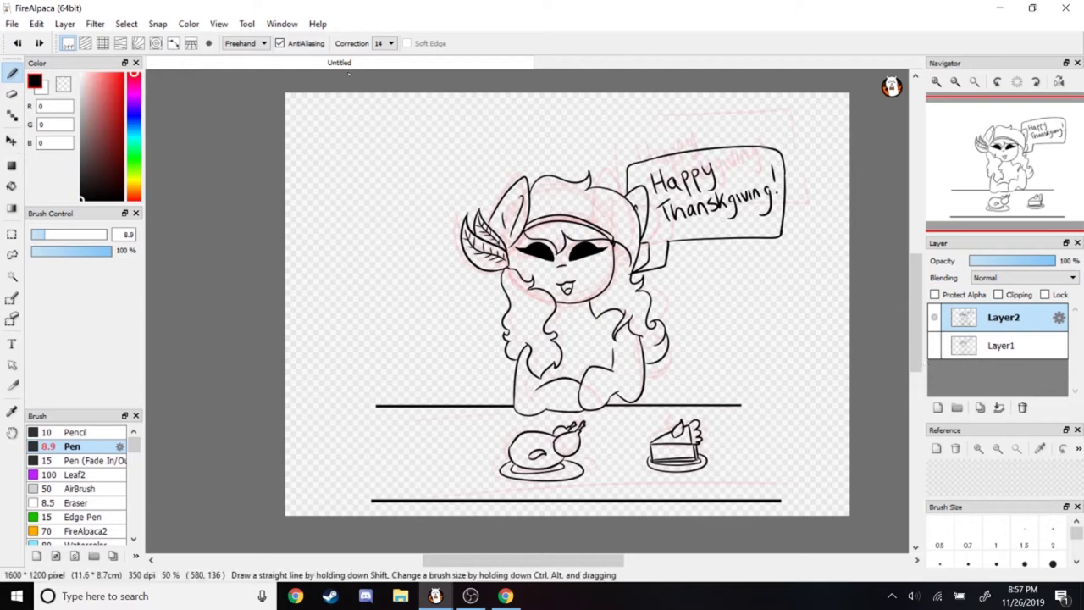
left_click(218, 24)
left_click(254, 361)
Ink a beaded necklace with a faceted diamond-shaped pendant around the pony's neck
scroll(773, 305, "up", 4)
scroll(531, 234, "up", 2)
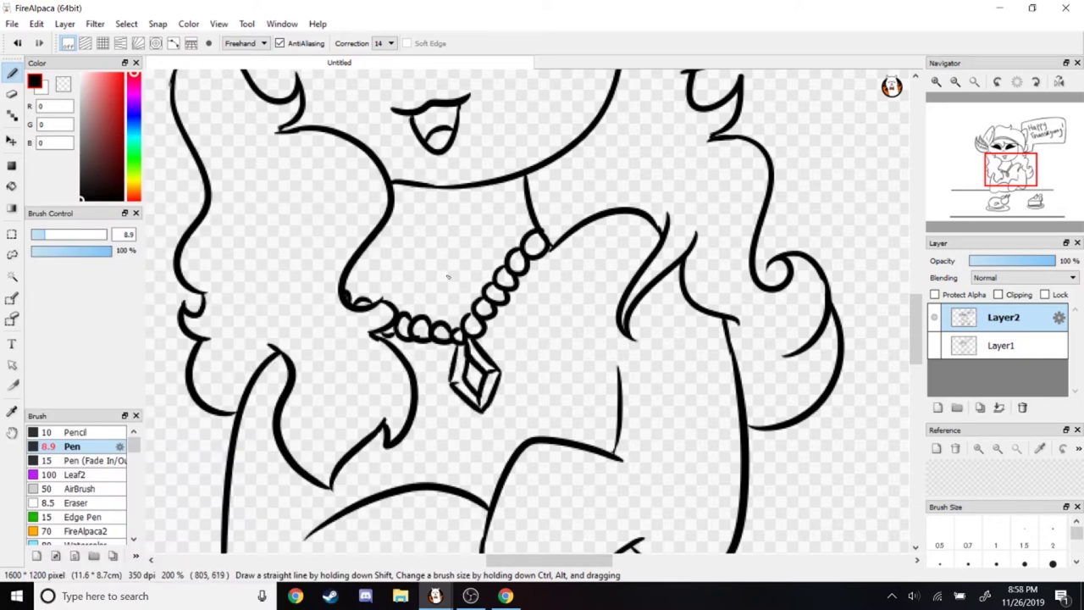
scroll(449, 276, "down", 2)
scroll(542, 464, "up", 1)
Redraw the bottom of the right leg at the table edge, and ink the jagged-tipped shape behind the pony's left side
key("e")
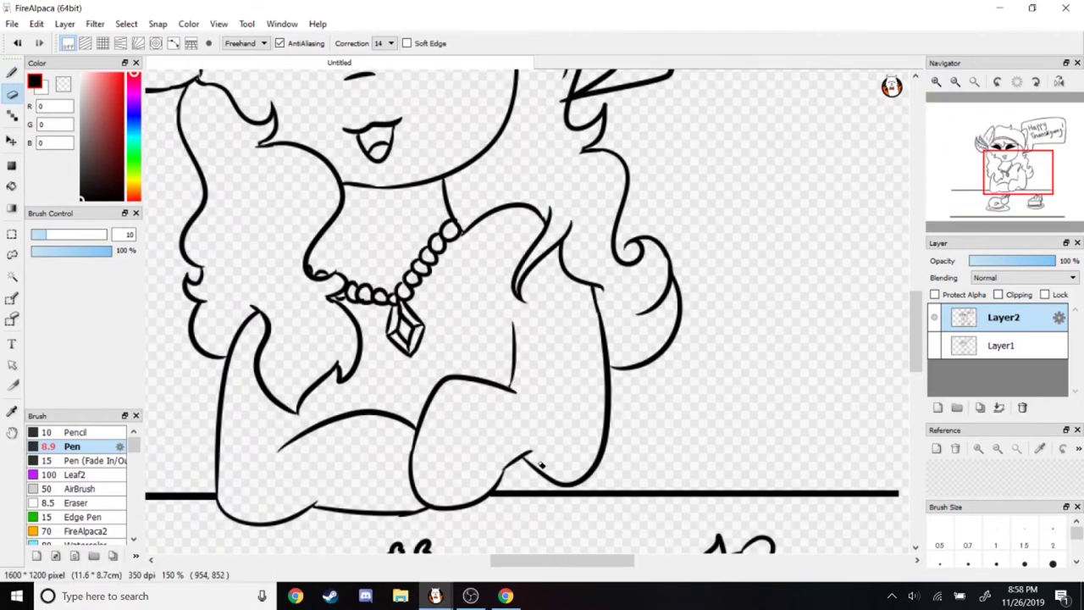
key("b")
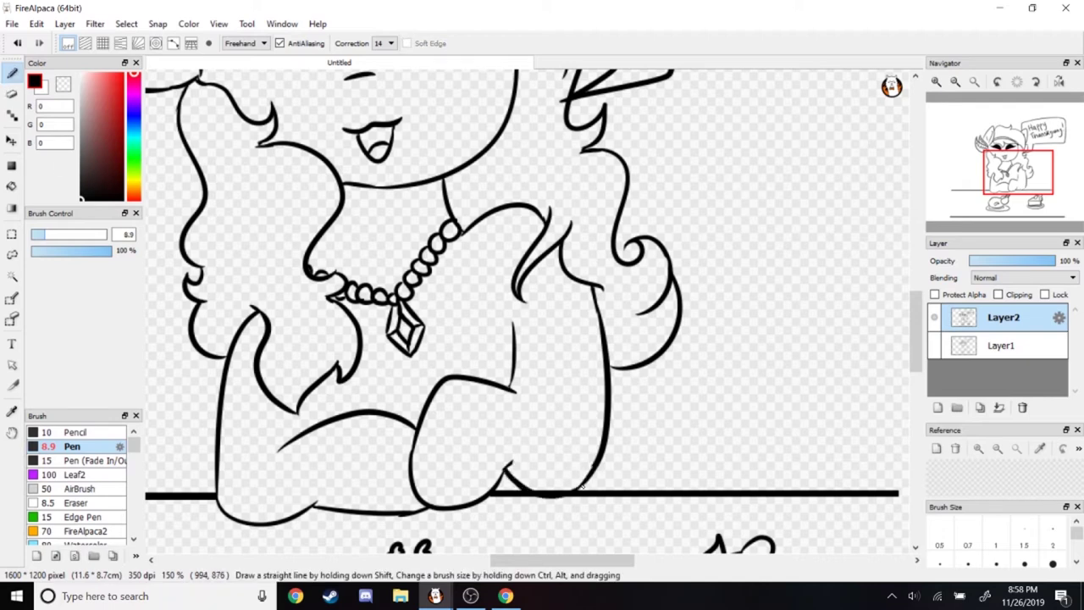
scroll(578, 365, "down", 1)
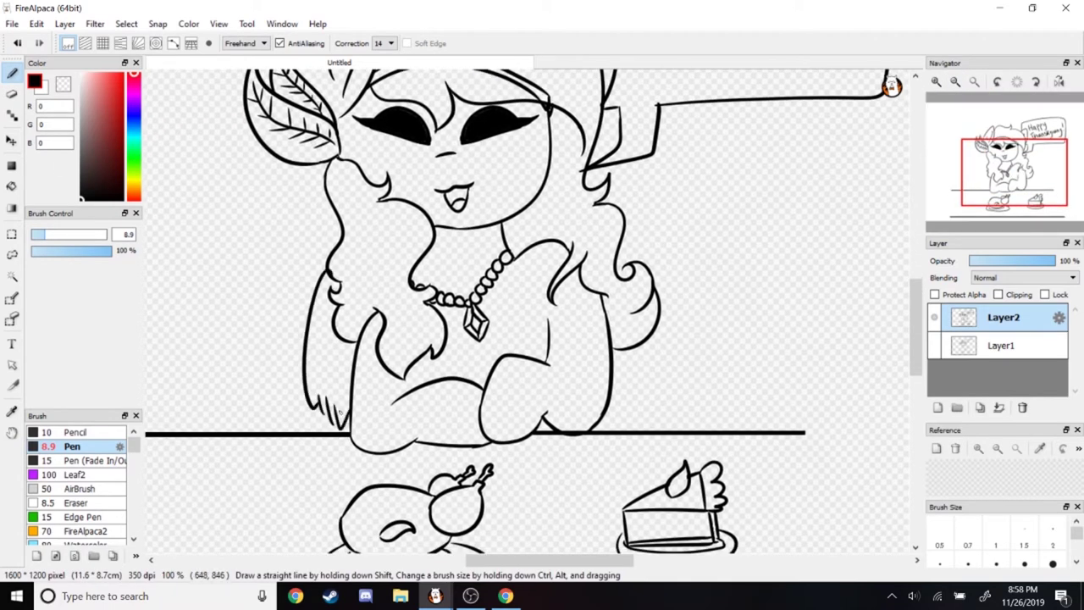
Extend the shape behind the pony's left side down to the table, and ink a matching jagged-tipped shape behind the right side
left_click_drag(317, 410, 312, 432)
left_click_drag(614, 405, 607, 432)
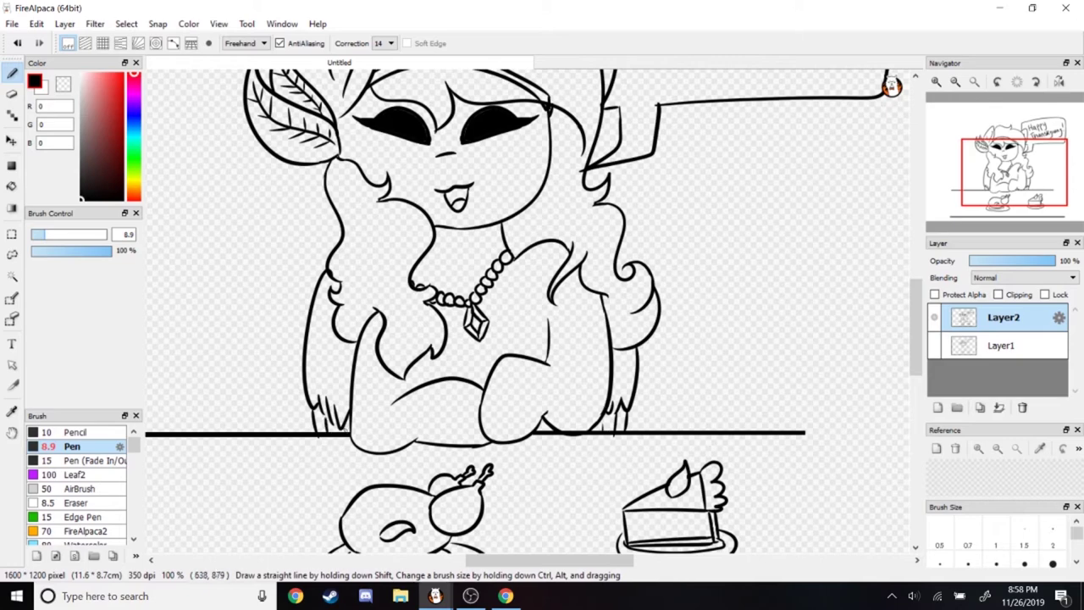
scroll(525, 313, "down", 2)
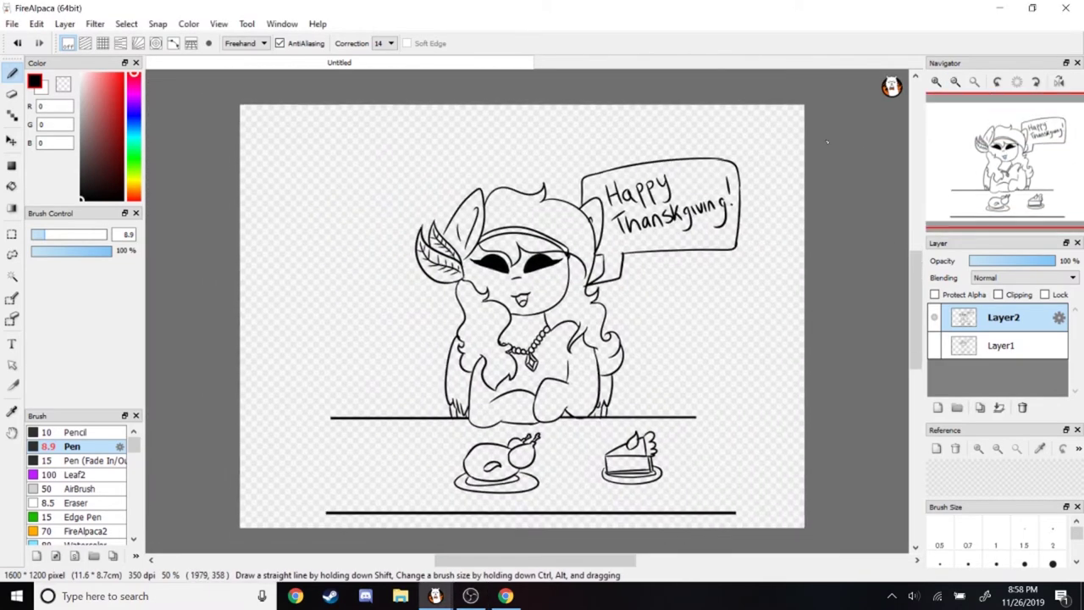
Sample the light pink body color (254, 209, 247) from the reference image
left_click(104, 90)
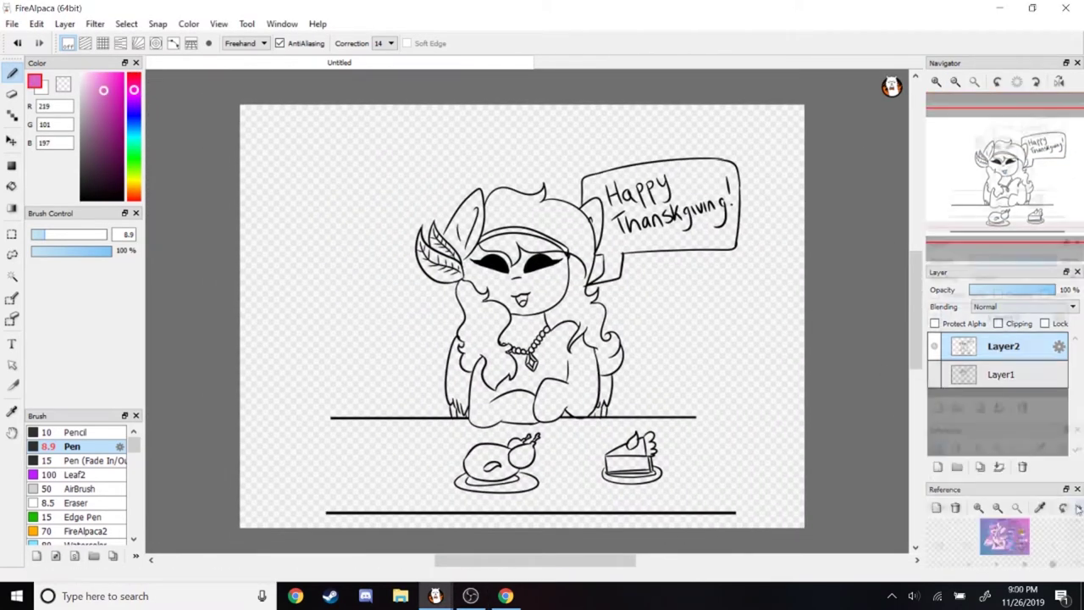
scroll(1005, 538, "up", 3)
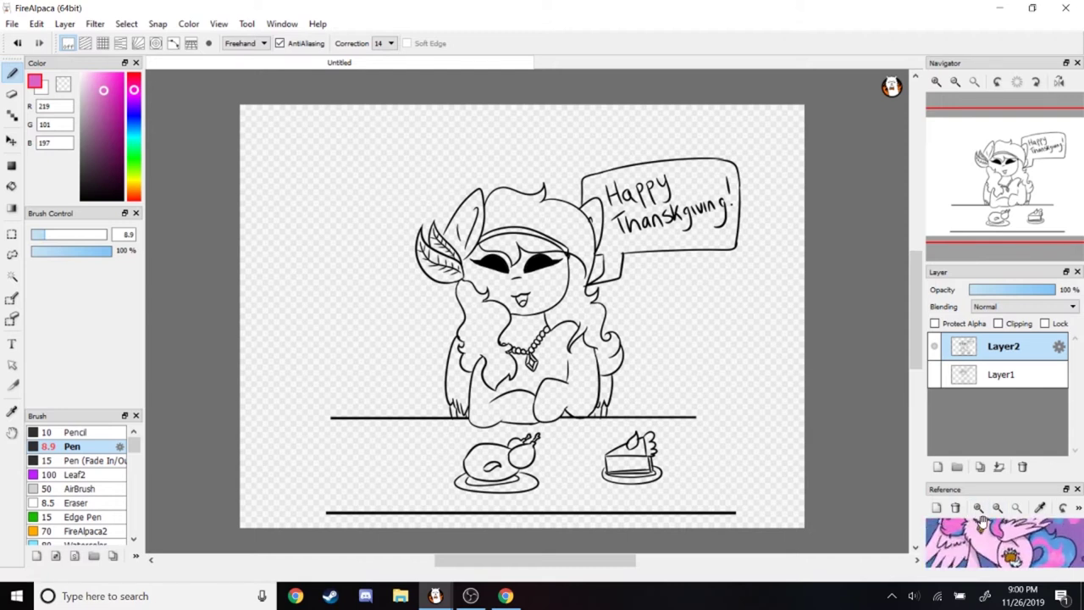
left_click(1041, 507)
left_click(1060, 560)
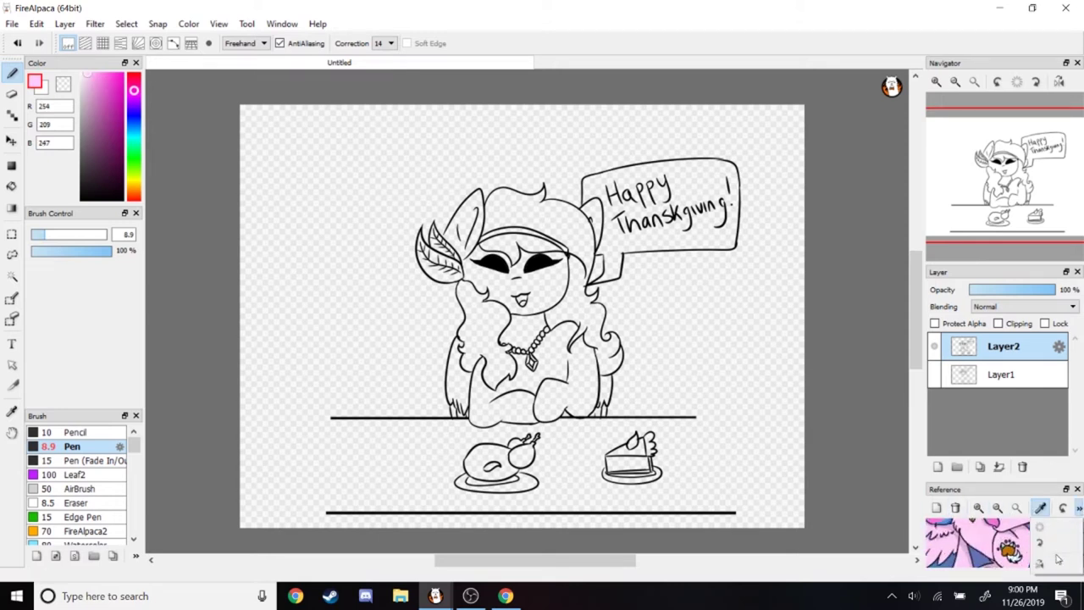
On a new layer, fill the pony's body, both side shapes and the right ear with the light pink
left_click(15, 189)
key("ctrl+shift+n")
left_click(525, 381)
left_click(457, 377)
left_click(604, 388)
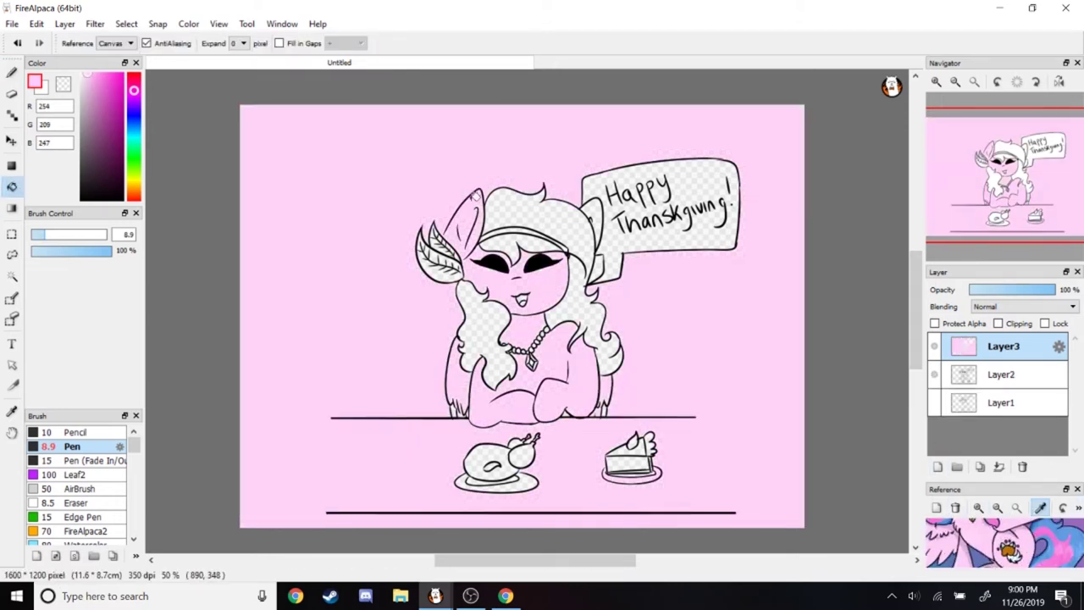
key("ctrl+z")
left_click(596, 205)
scroll(934, 134, "up", 1)
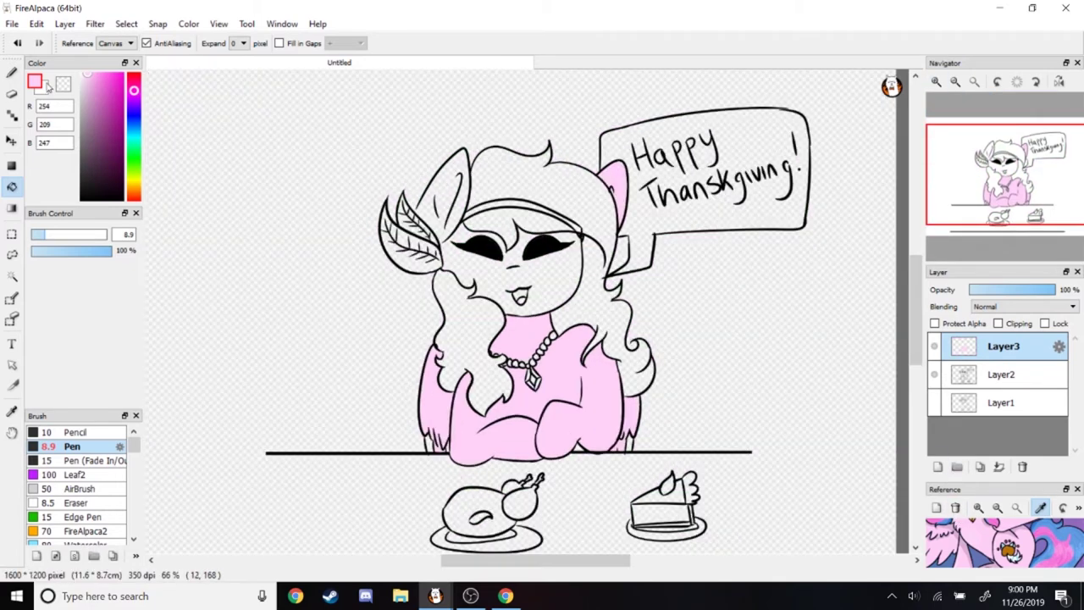
Touch up the black outline around the head, and fill the face and left ear with light pink
key("b")
scroll(543, 281, "up", 3)
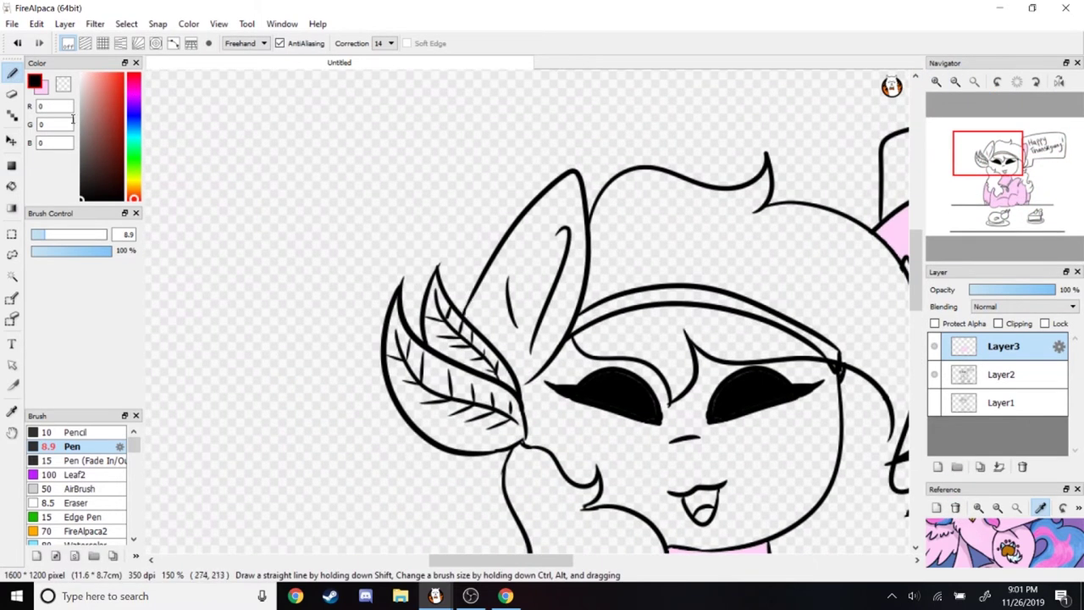
key("x")
key("g")
left_click(1009, 198)
key("l")
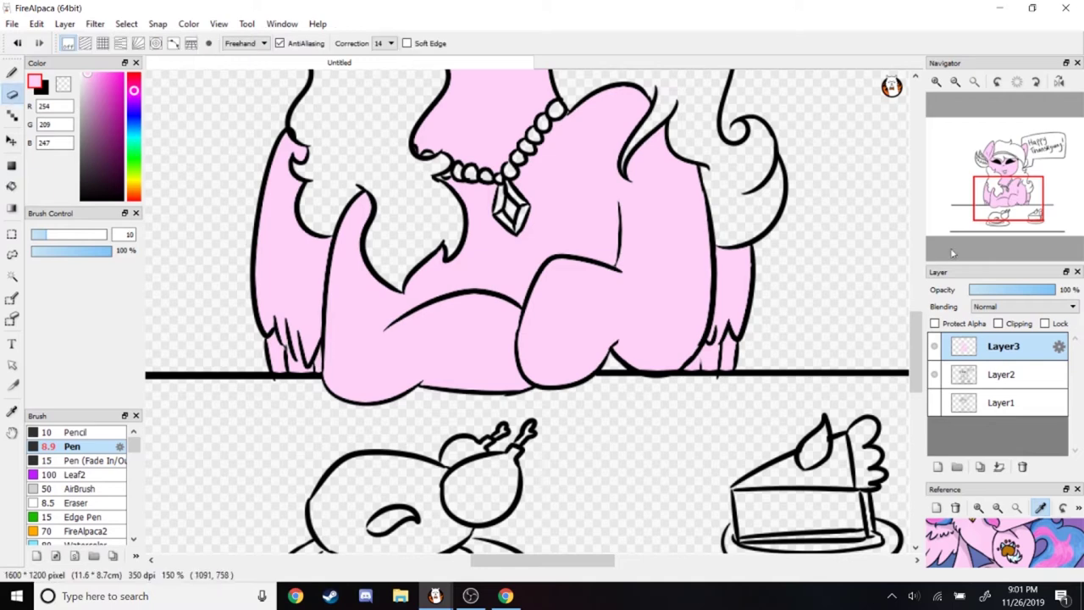
Fill the whole mane with blue (97, 156, 226) on a new layer above the body color
left_click(1004, 373)
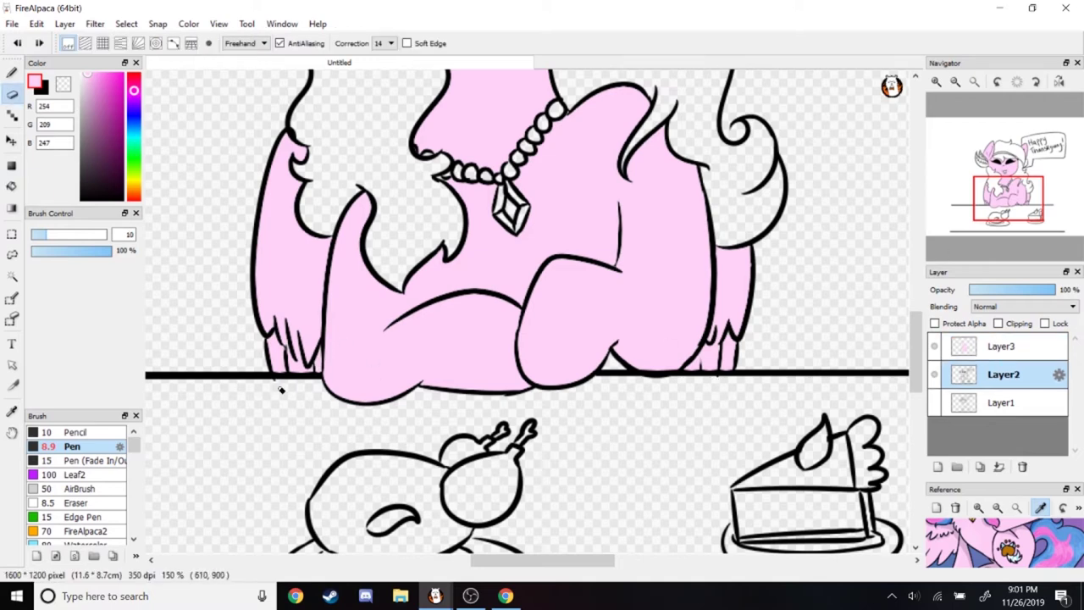
key("g")
left_click_drag(1008, 202, 1004, 166)
left_click(1004, 345)
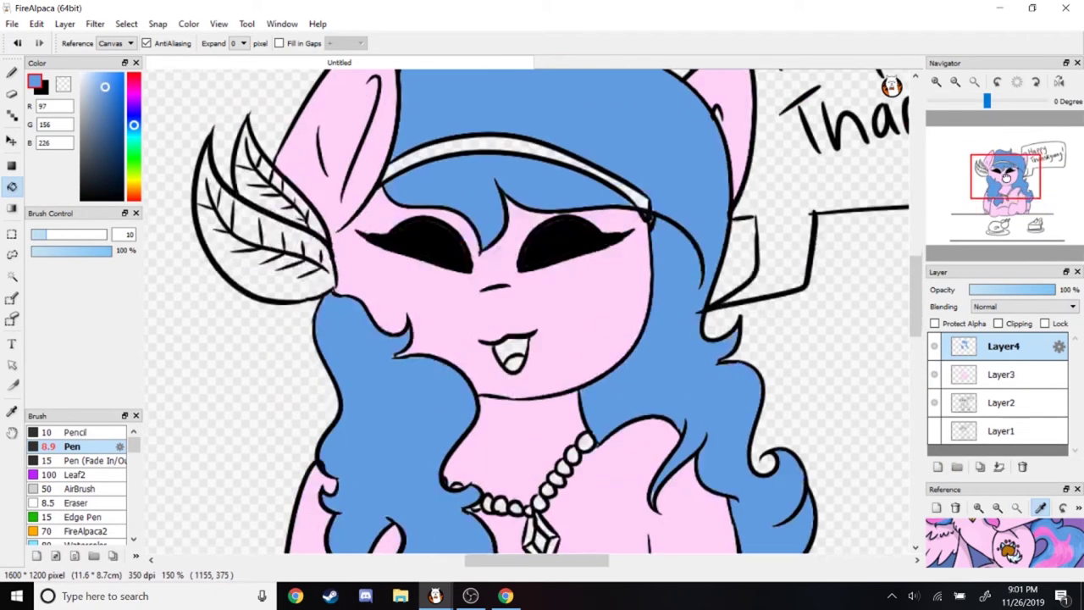
left_click_drag(1007, 175, 1005, 179)
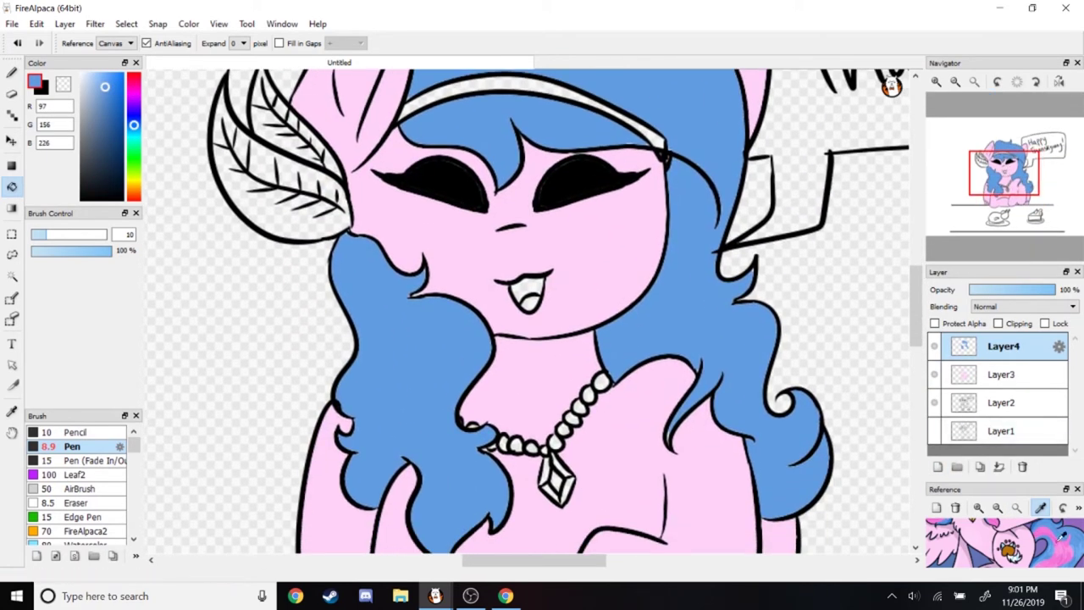
With the mane layer's alpha protected, outline wavy streaks in pink (244, 120, 217) down both sides of the mane
left_click(14, 74)
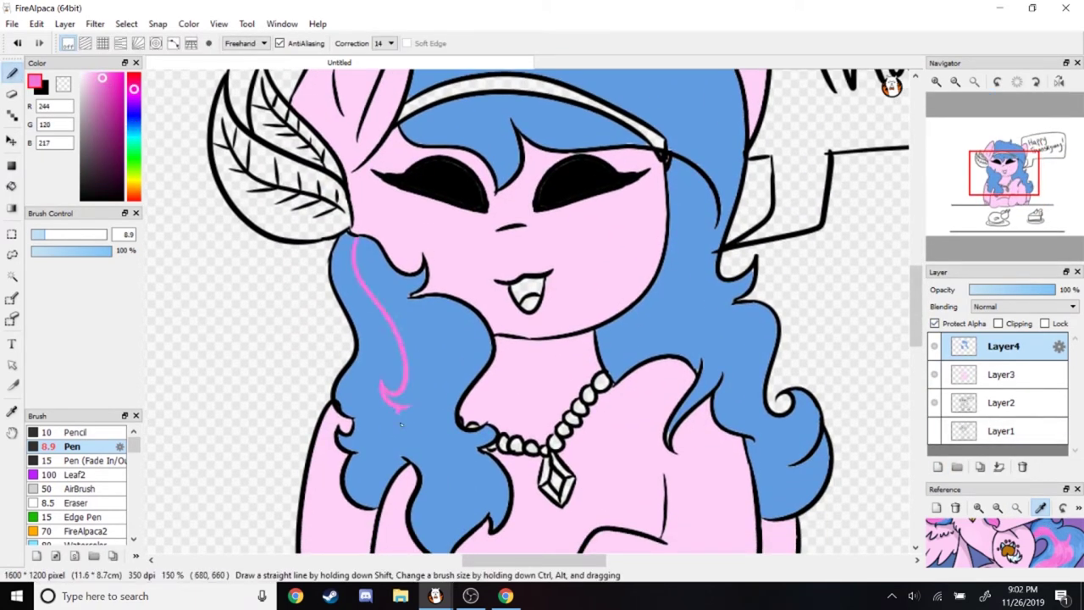
scroll(402, 424, "down", 1)
left_click_drag(362, 193, 458, 458)
left_click(998, 508)
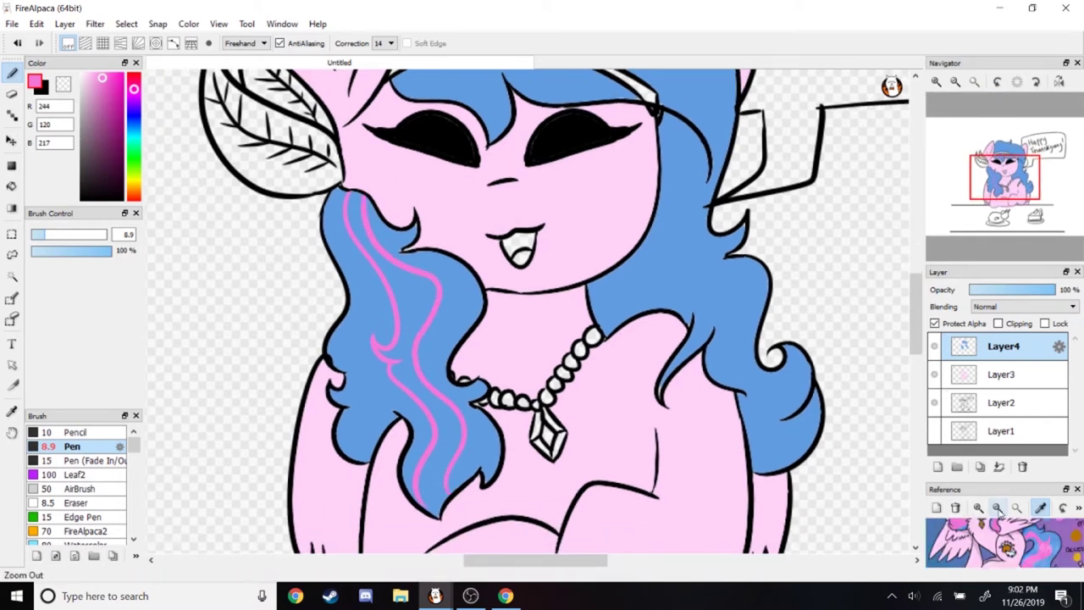
mouse_move(758, 368)
left_mouse_down()
mouse_move(697, 273)
mouse_move(688, 161)
mouse_move(675, 272)
left_mouse_up()
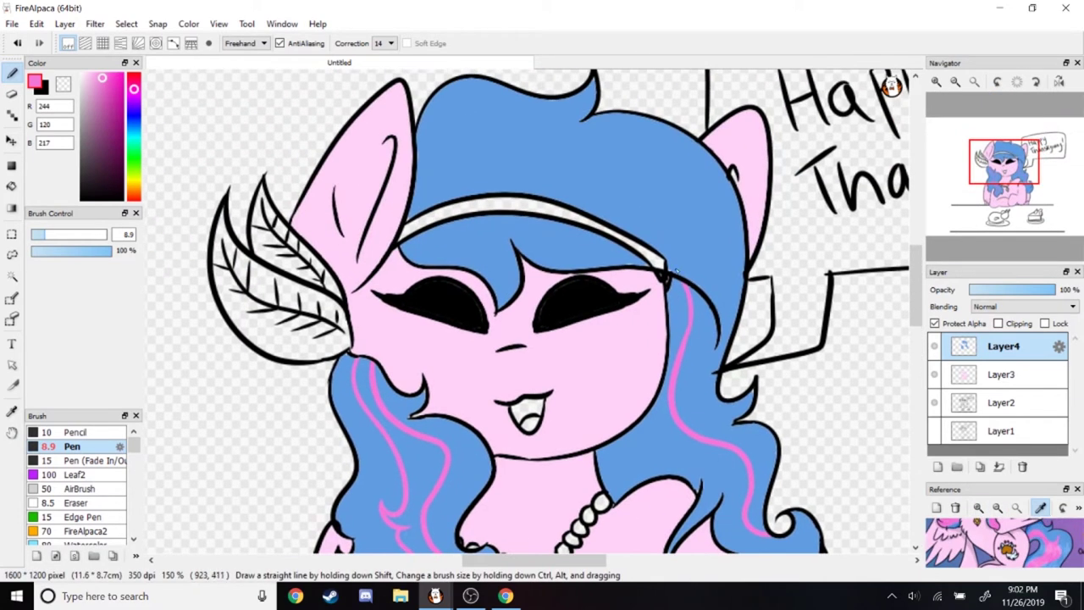
Fill the fringe, the band above the headband and the outlined streaks on both sides of the mane with the pink
key("g")
left_click(508, 246)
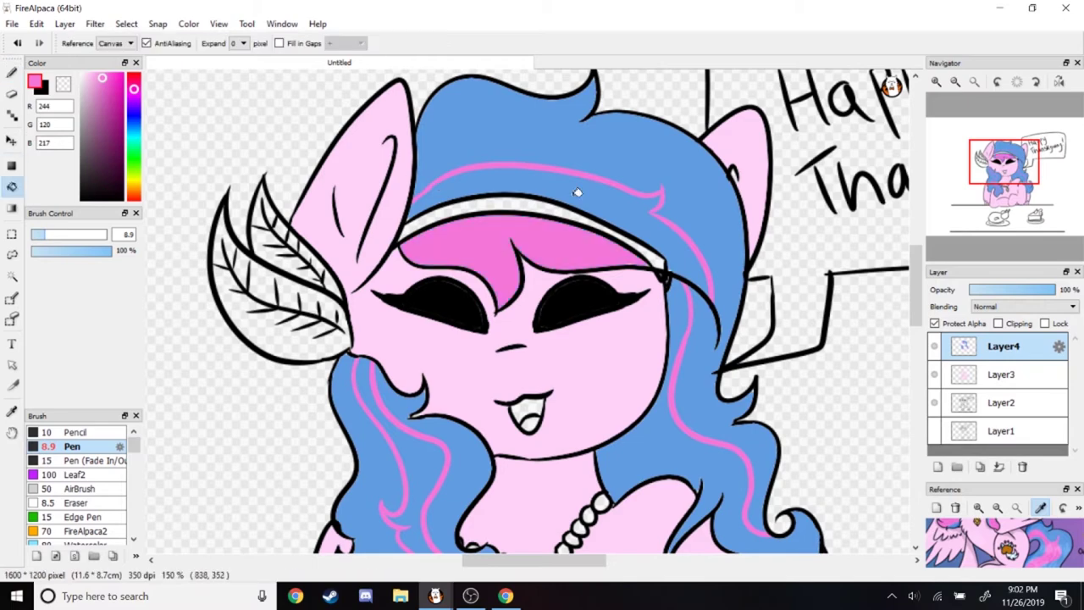
left_click(542, 182)
left_click(691, 339)
scroll(508, 297, "down", 3)
left_click(438, 287)
scroll(508, 296, "up", 3)
mouse_move(583, 208)
left_mouse_down()
mouse_move(656, 124)
mouse_move(613, 139)
left_mouse_up()
scroll(1012, 542, "up", 5)
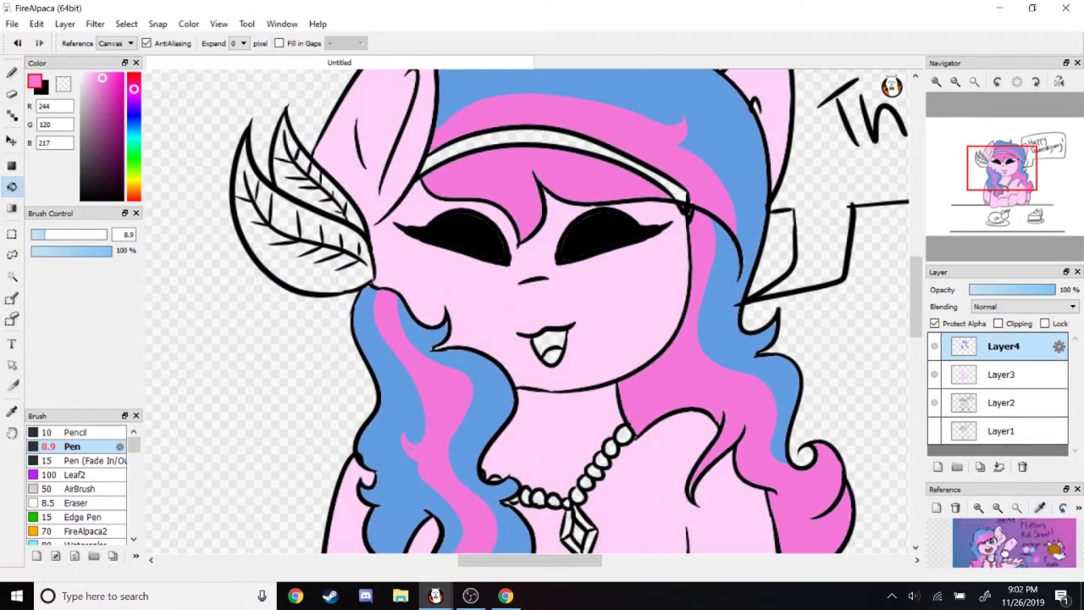
On a new layer, fill the tongue with orange (215, 155, 42) and the mouth with magenta (224, 62, 172), both sampled from the reference
left_click(983, 546)
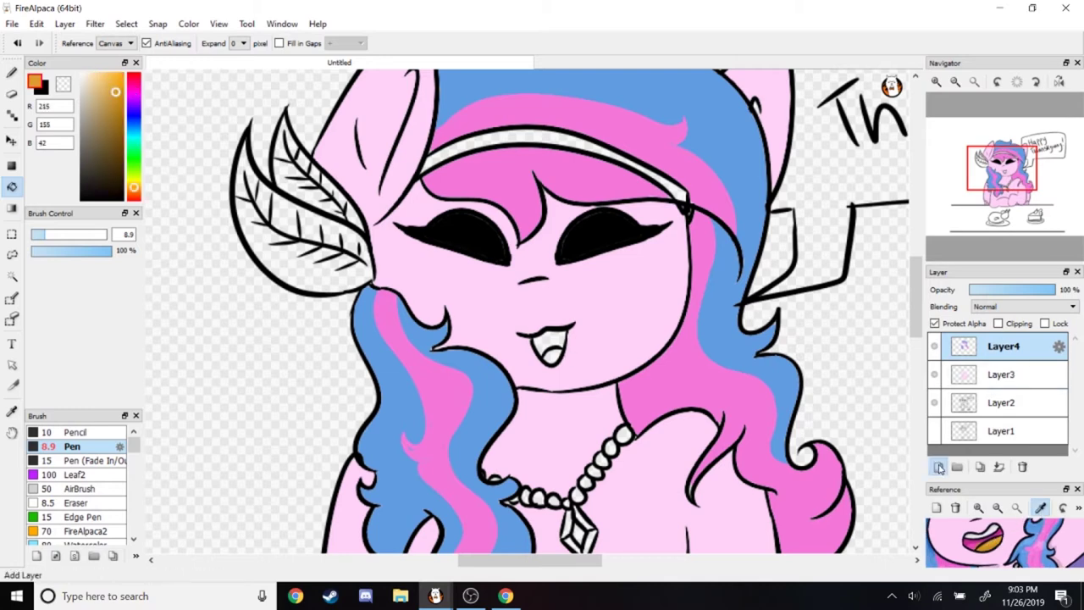
left_click(937, 466)
left_click(553, 356)
left_click(979, 535)
left_click(559, 342)
Rename the three color layers as mouth, hair and body
double_click(1003, 346)
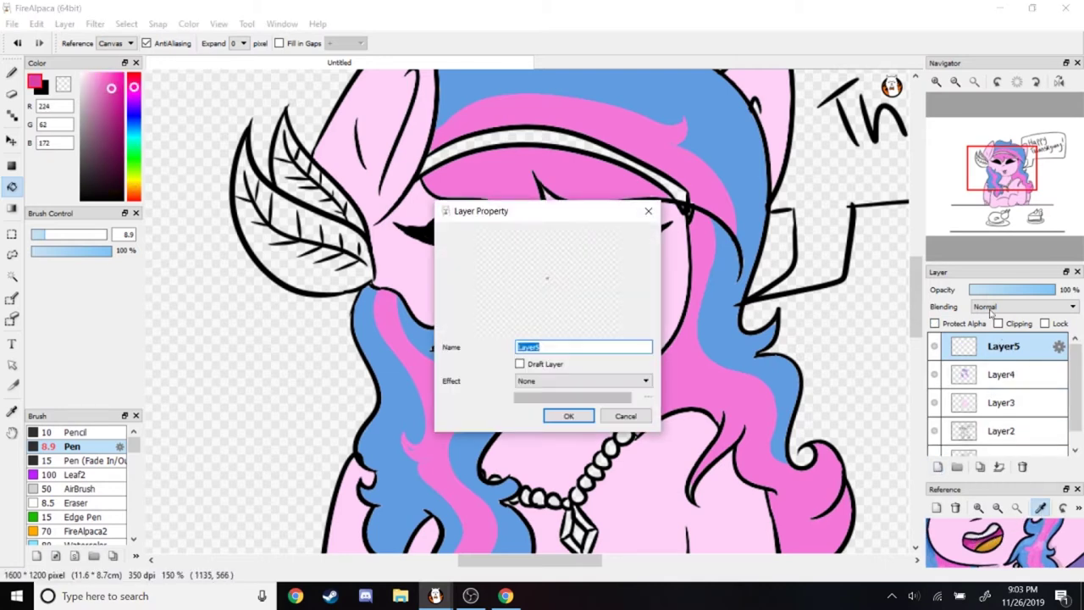
type("mouth")
key("Return")
double_click(1000, 374)
type("hair")
key("Return")
double_click(1008, 404)
type("body")
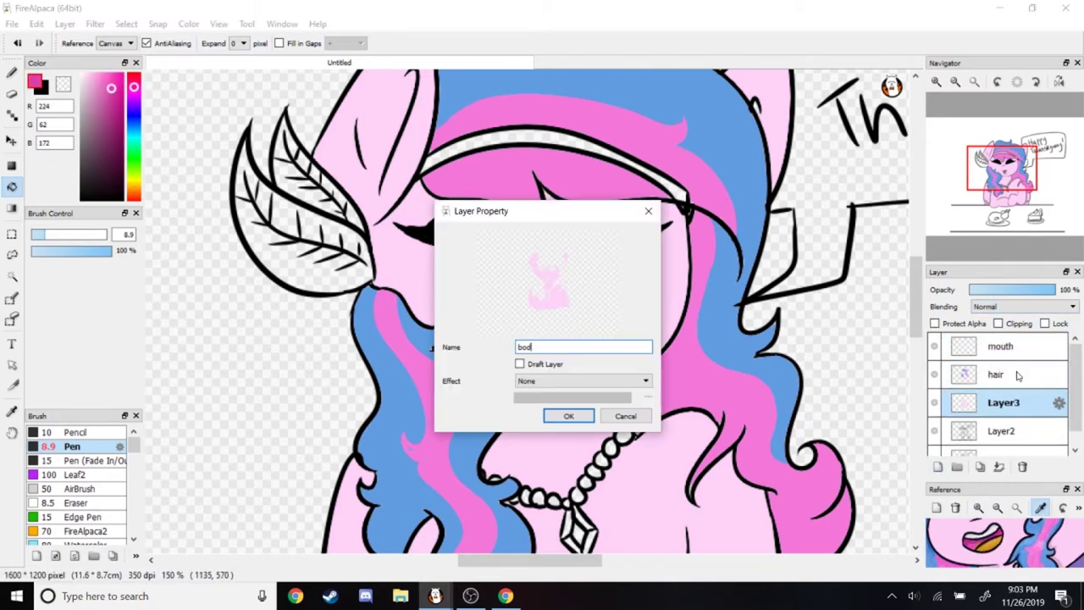
key("Return")
Add a new layer above the mouth layer and name it eyes
mouse_move(1006, 166)
left_mouse_down()
mouse_move(1000, 180)
mouse_move(1004, 165)
left_mouse_up()
left_click(938, 467)
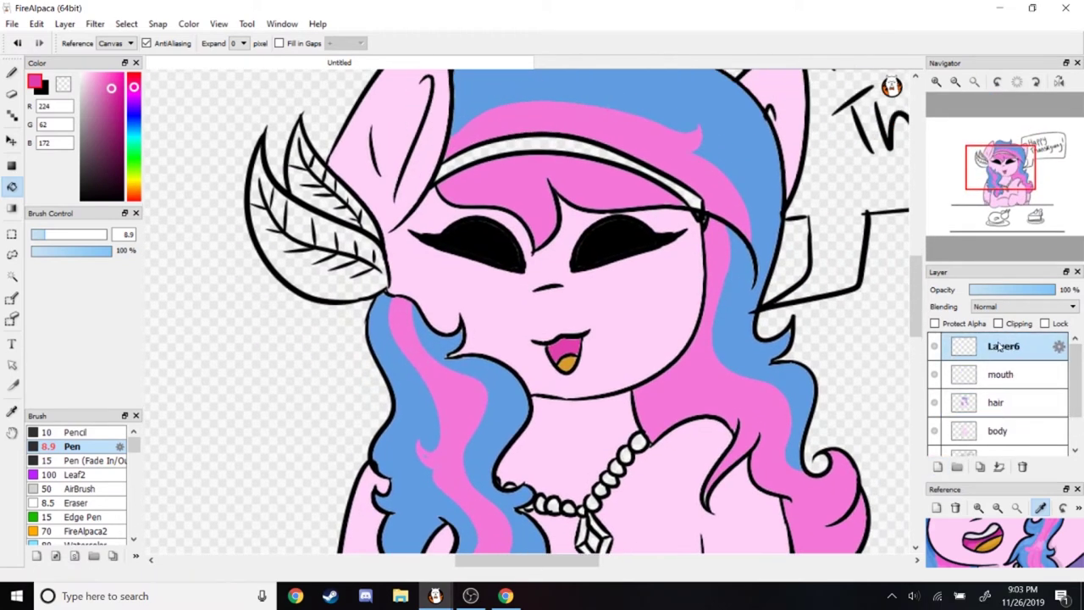
double_click(999, 346)
type("eyes")
key("Return")
Paint small white highlights in both black eyes and soften them with the Blur brush
key("b")
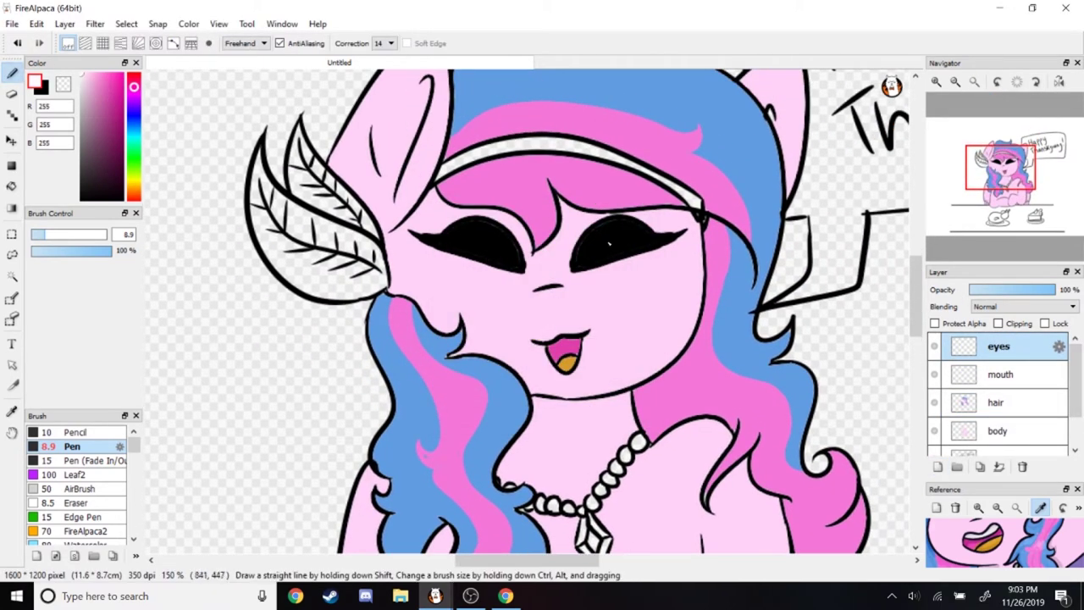
scroll(76, 483, "down", 3)
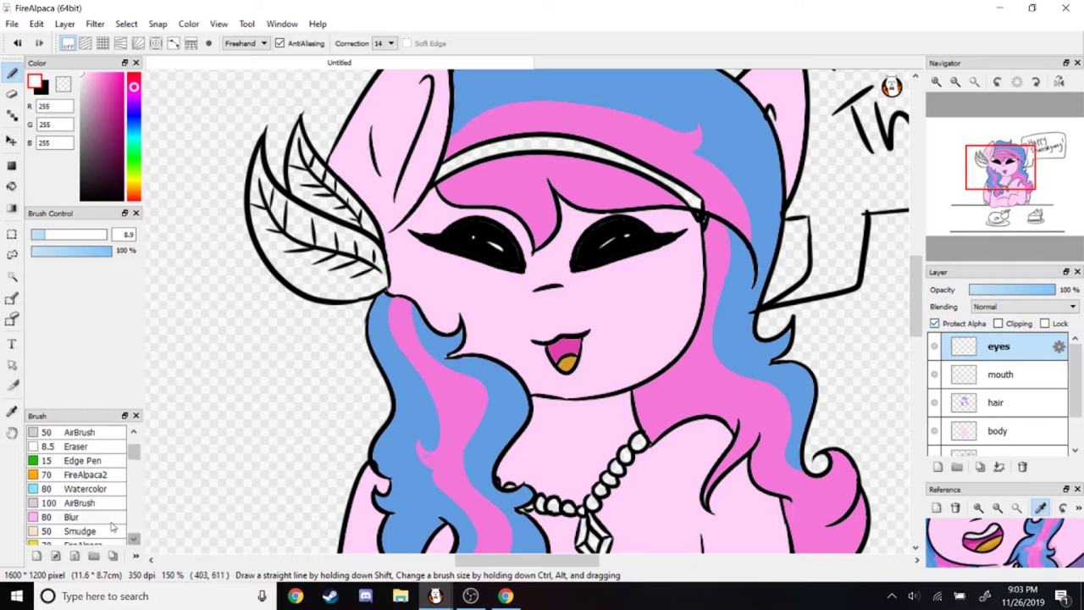
left_click(72, 516)
left_click(935, 323)
left_click(80, 531)
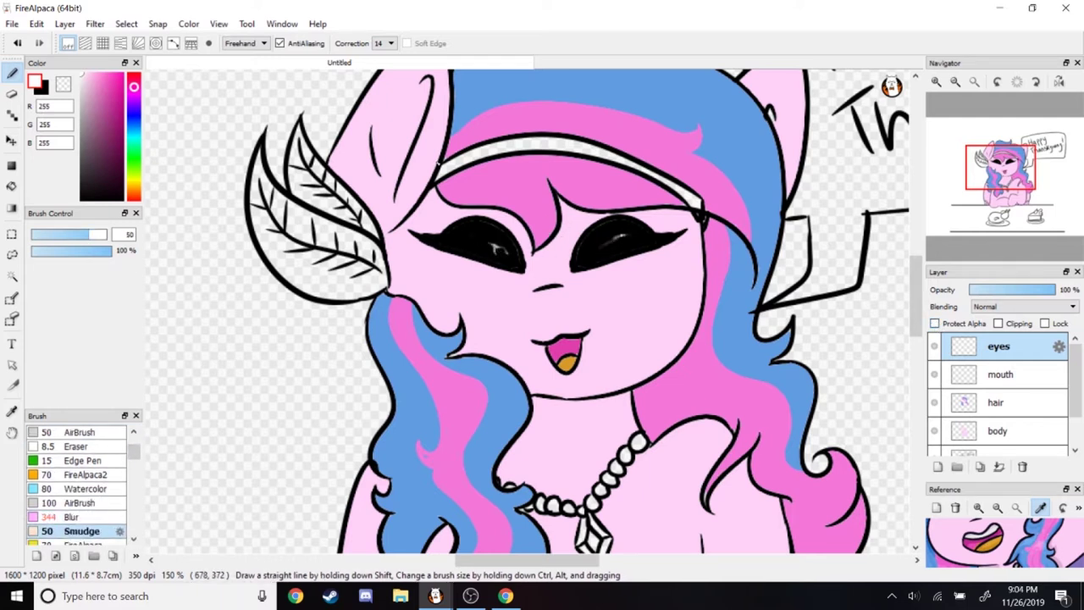
left_click(100, 514)
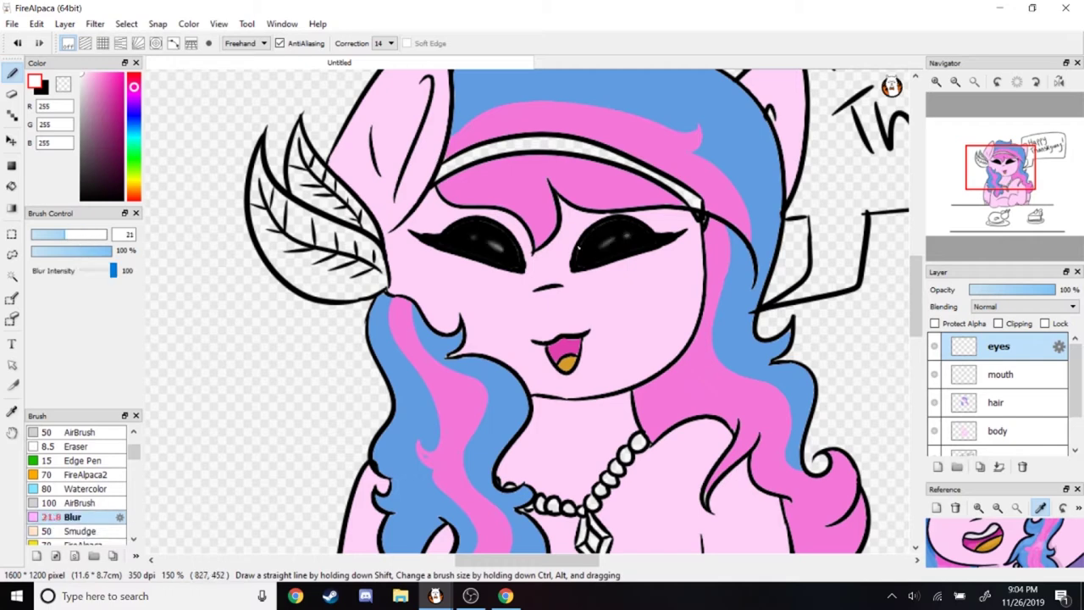
scroll(76, 483, "up", 2)
left_click(83, 489)
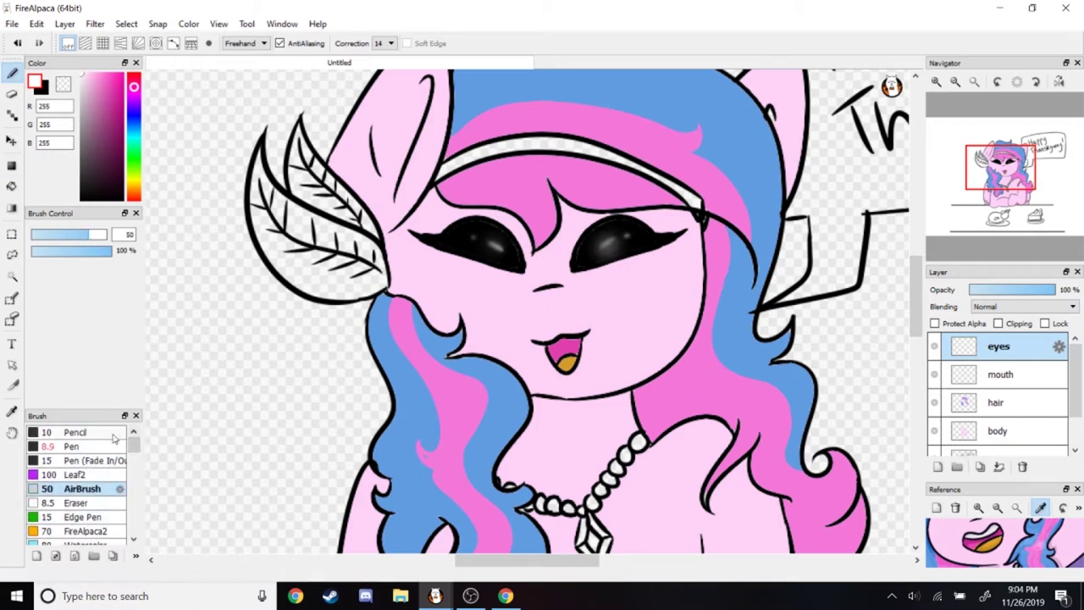
left_click(72, 447)
Add a new layer above the eyes layer and name it accessories
scroll(550, 251, "down", 4)
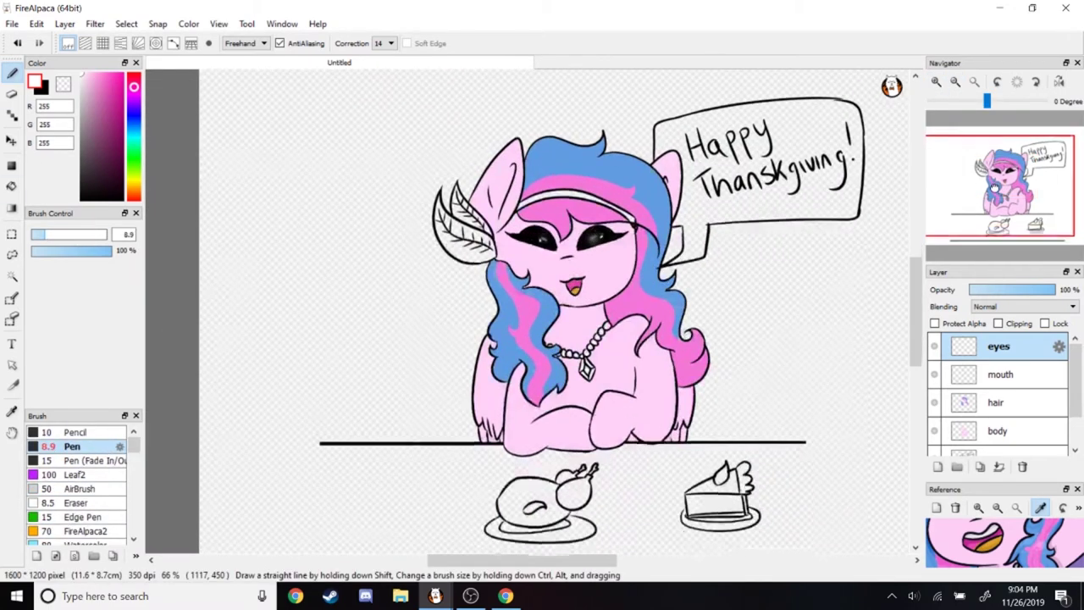
key("ctrl+shift+n")
double_click(1002, 347)
type("nec")
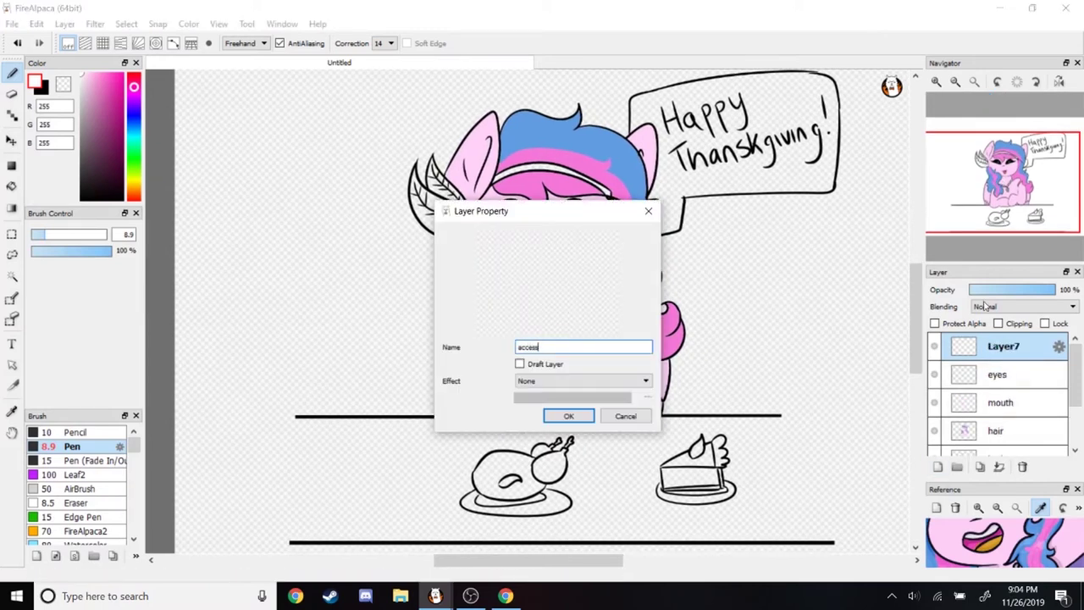
type("essories")
key("Return")
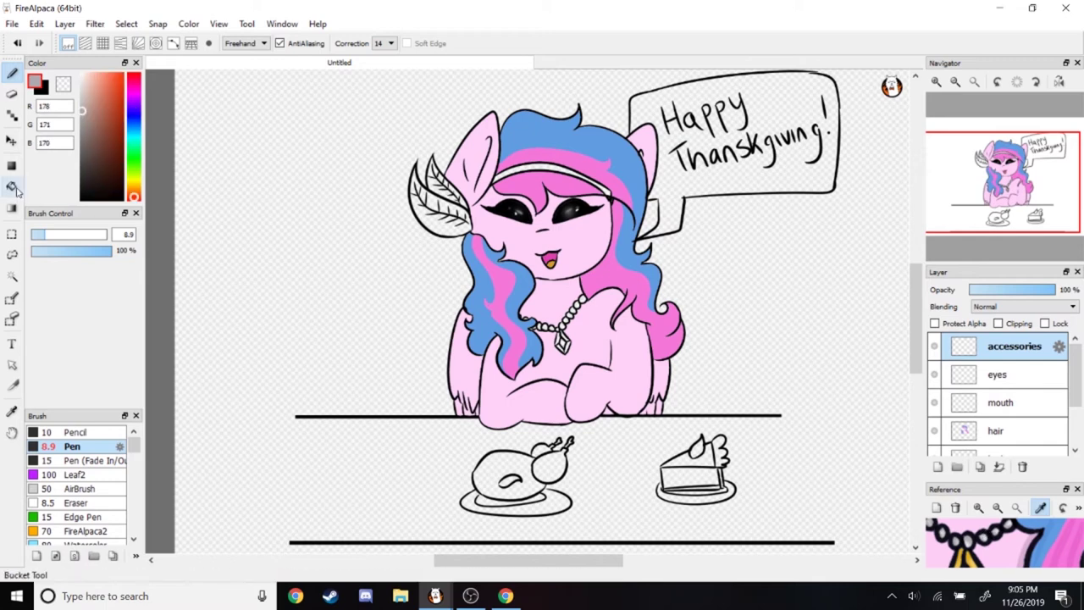
Fill all the necklace beads with the grey sampled from the reference image
key("g")
key("ctrl+plus")
key("ctrl+plus")
key("ctrl+plus")
scroll(417, 332, "right", 3)
left_click(501, 381)
left_click(537, 385)
left_click(578, 392)
left_click(615, 397)
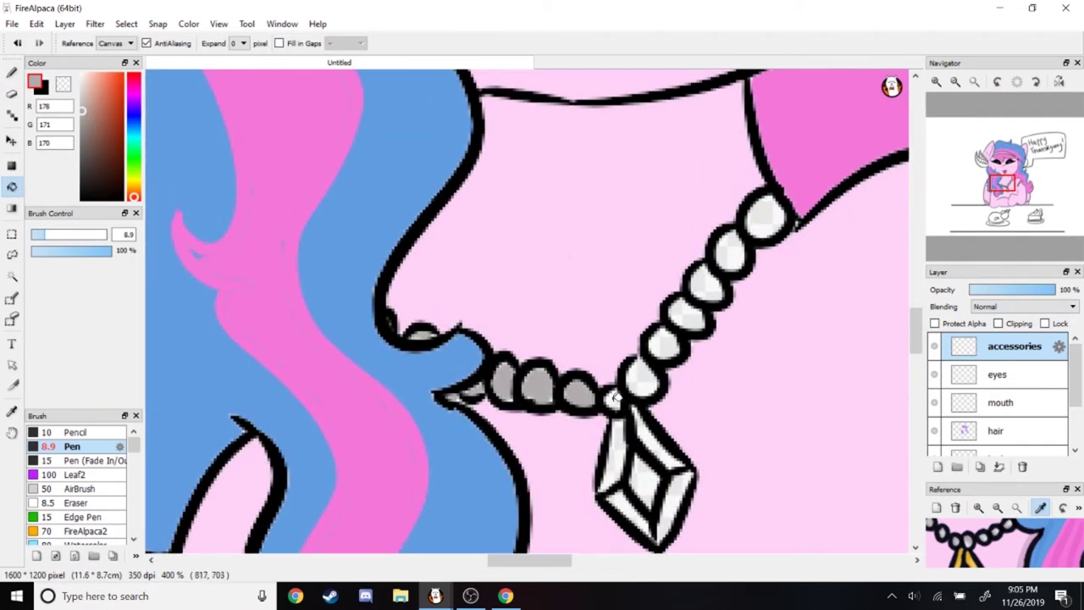
left_click(642, 379)
left_click(665, 342)
left_click(729, 251)
left_click(765, 217)
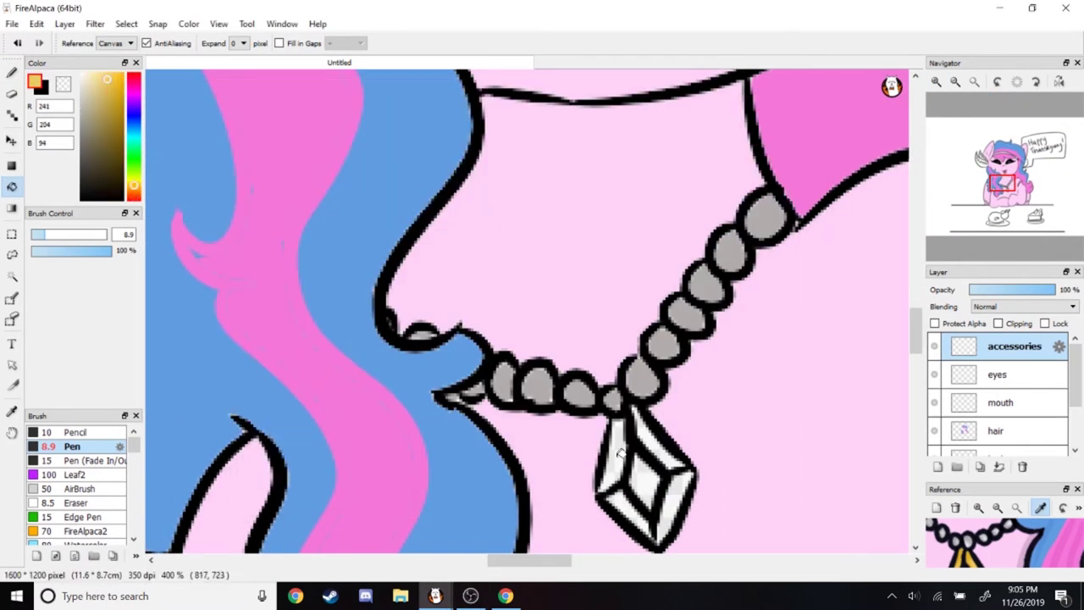
Fill the diamond pendant's facets with gold (241, 204, 94), and brighten it with the lighter gold (249, 216, 121) sampled from the reference
left_click(613, 449)
left_click(646, 476)
left_click(676, 505)
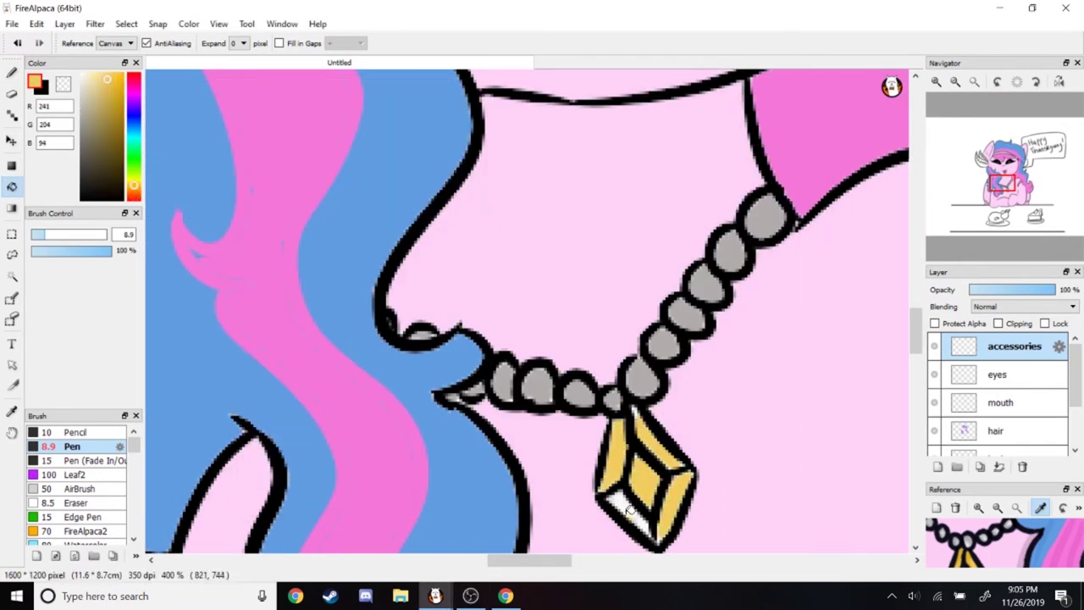
left_click(631, 512)
left_click(631, 515)
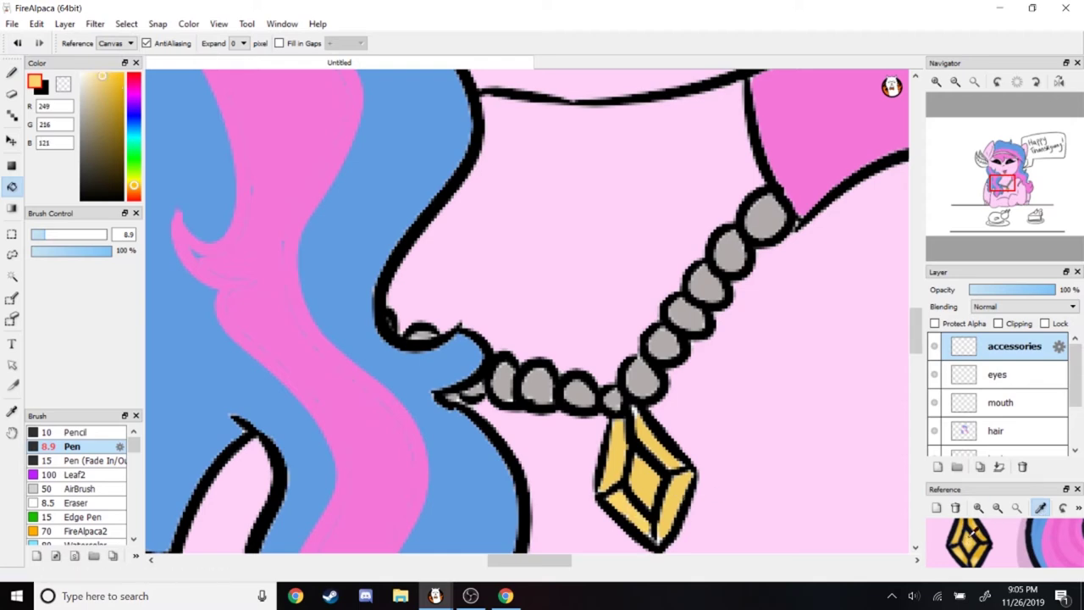
left_click(669, 500)
key("ctrl+minus")
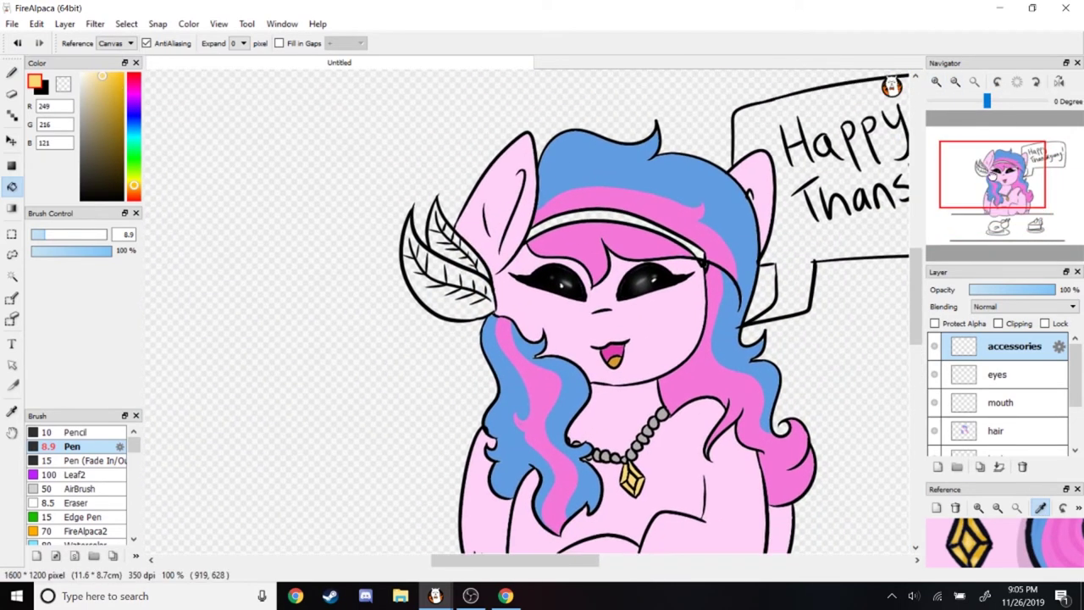
Fill the headband with black and both feathers with dark grey (121, 119, 113)
left_click(588, 225, "alt")
left_click(578, 233)
left_click(450, 269)
left_click(421, 256)
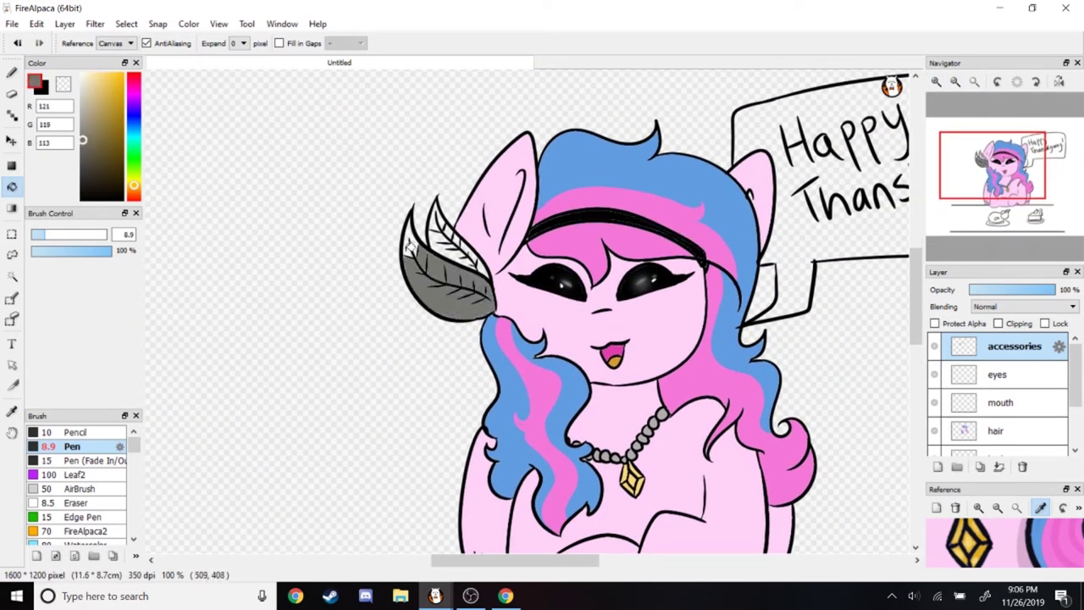
key("ctrl+plus")
left_click(452, 253)
left_click(479, 262)
scroll(241, 128, "down", 5)
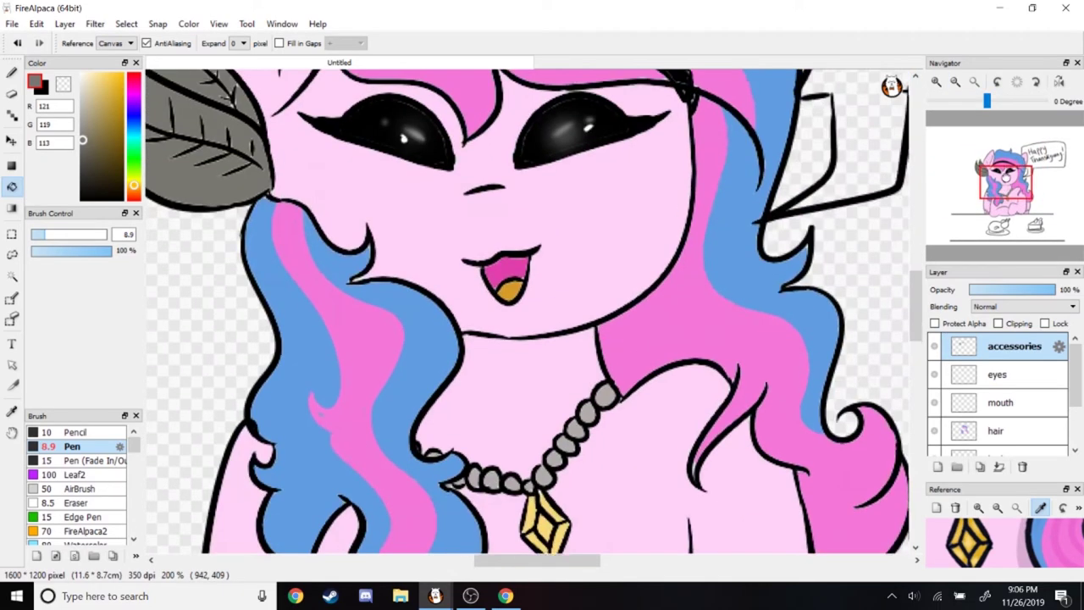
Recolor every section of both feathers with light grey (216, 216, 216)
scroll(240, 129, "up", 6)
left_click(12, 72)
left_click(83, 488)
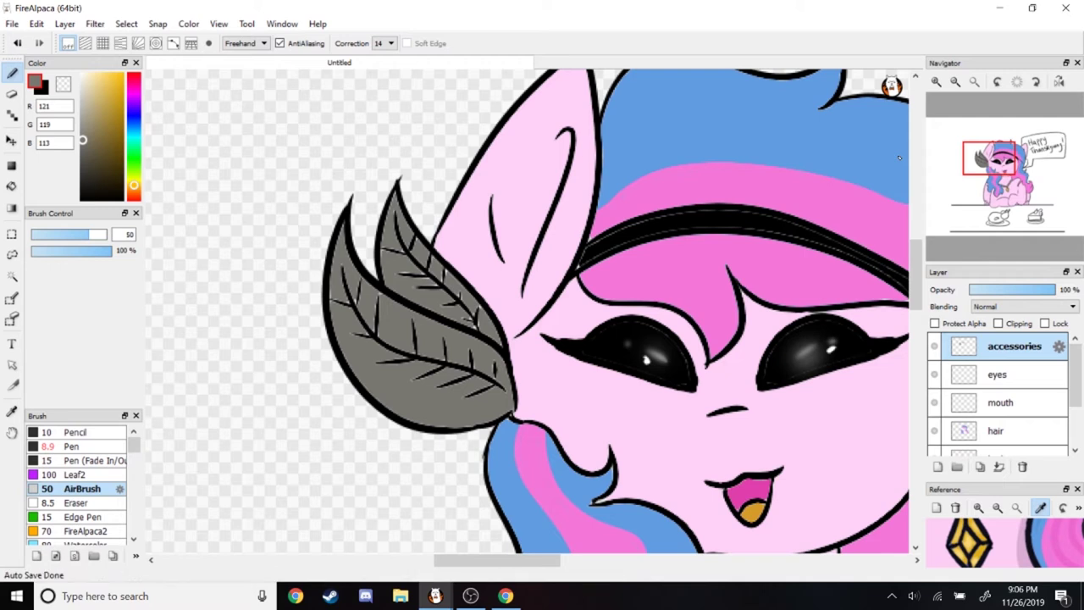
left_click(87, 114)
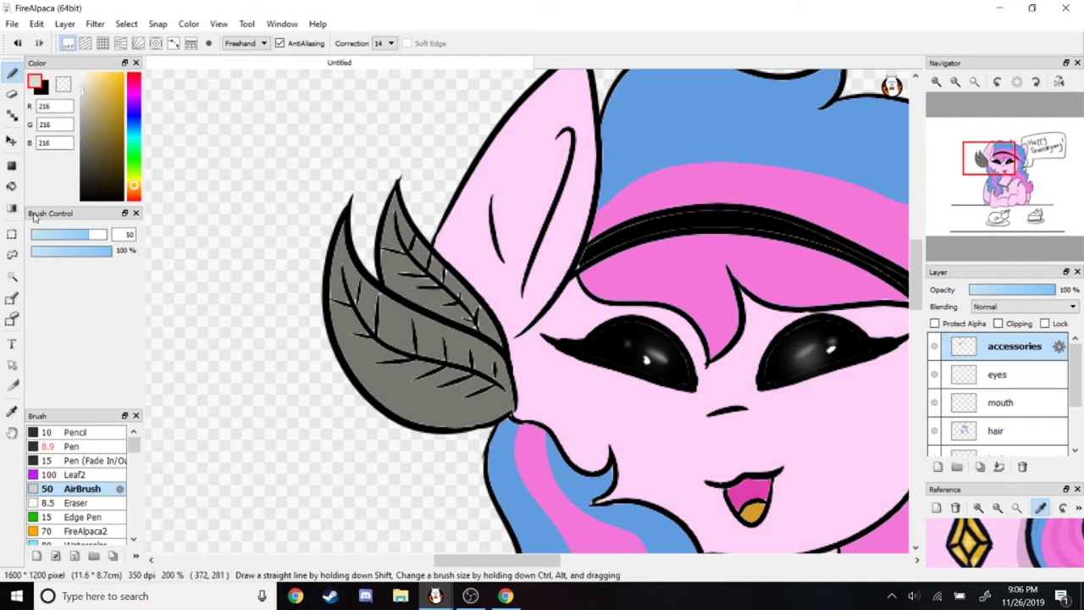
left_click(11, 186)
left_click(419, 385)
left_click(352, 279)
left_click(397, 224)
left_click(423, 284)
left_click(462, 293)
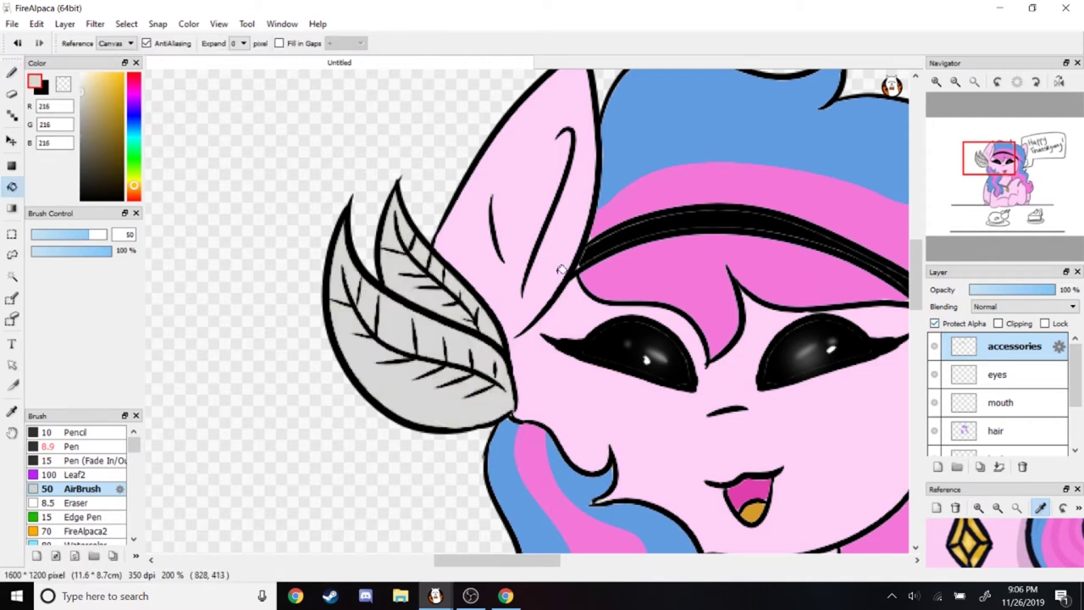
Shade both feathers with the AirBrush in darker greys (153, 150, 150) and (100, 100, 100), and soften the shading with the Blur brush
left_click(134, 163)
left_click(93, 125)
key("b")
left_click(47, 237)
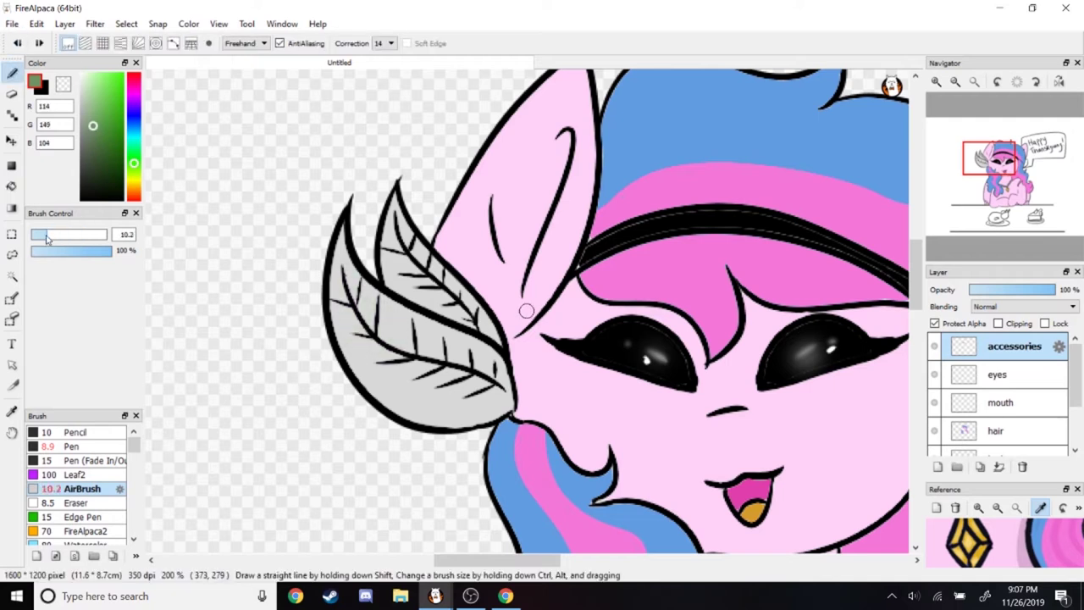
left_click(426, 392, "alt")
left_click(57, 234)
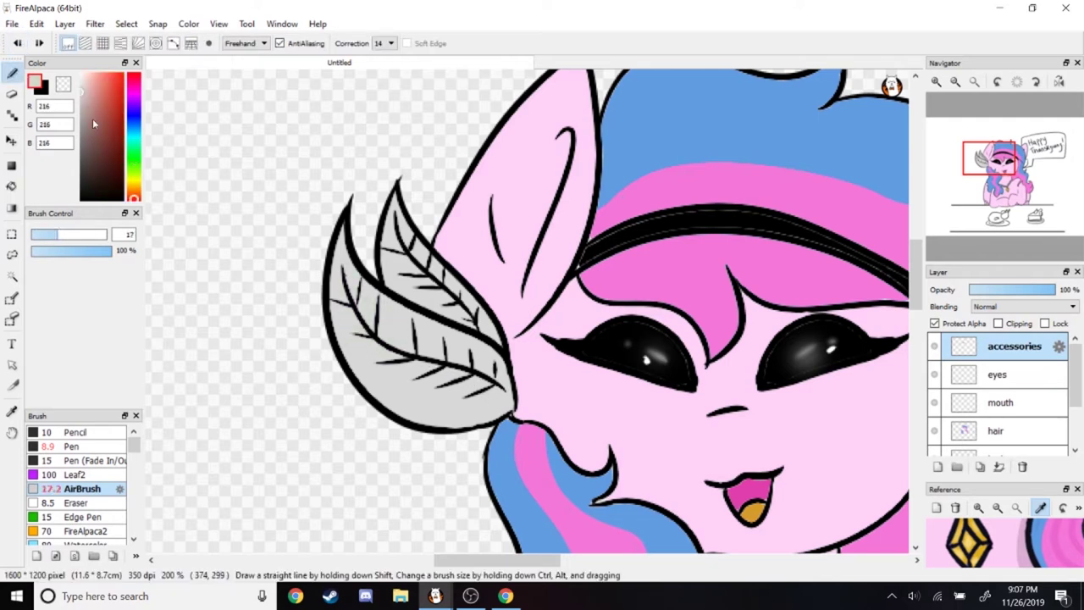
mouse_move(373, 288)
left_mouse_down()
mouse_move(492, 364)
mouse_move(474, 305)
mouse_move(403, 367)
left_mouse_up()
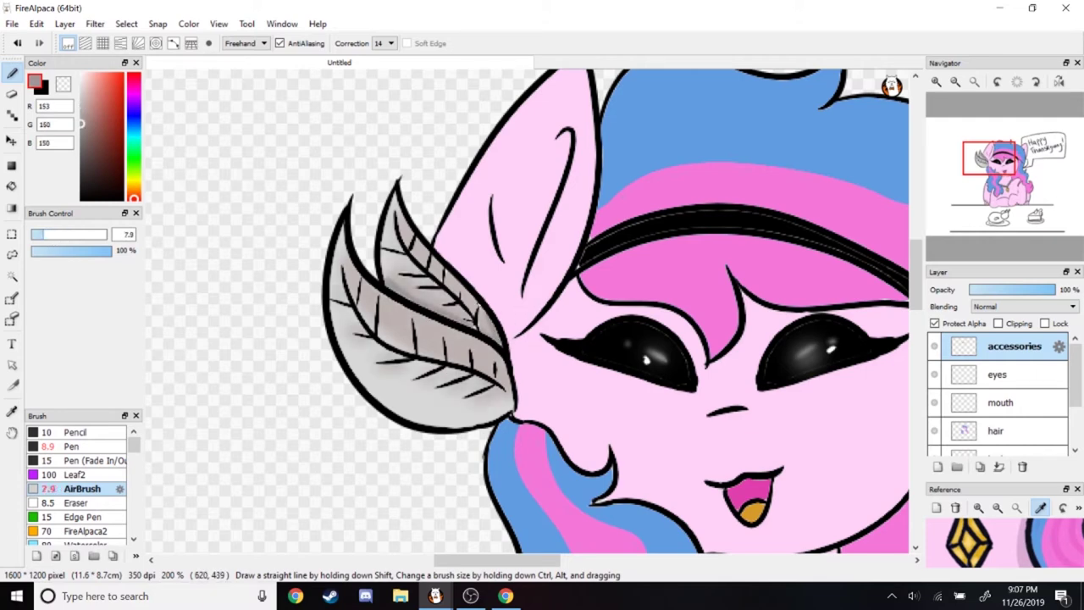
left_click_drag(415, 300, 479, 322)
key("b")
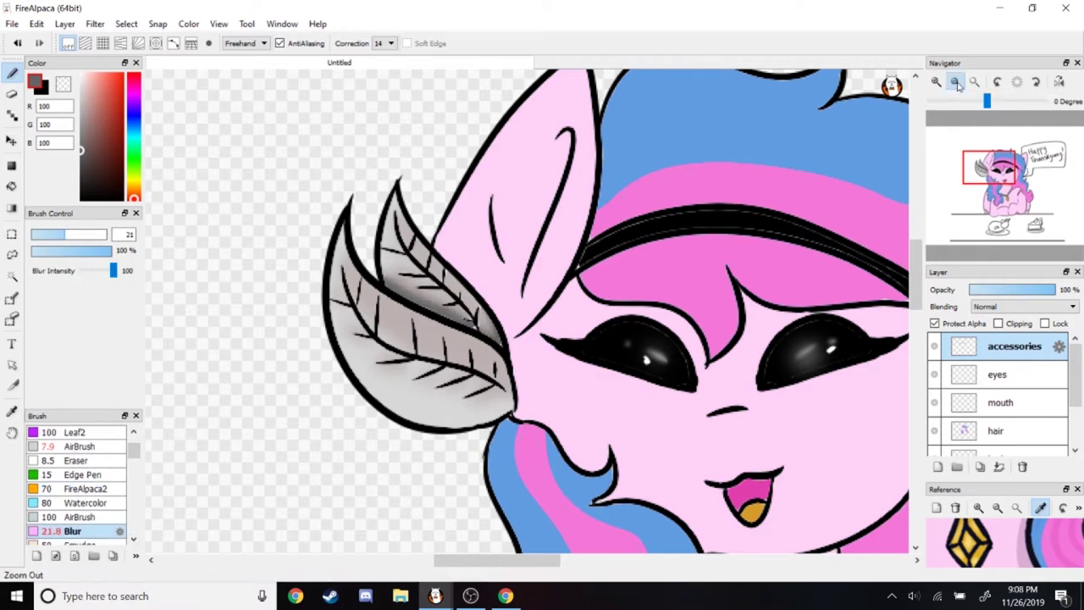
Fill the pie slice's side and top with golden browns (188, 147, 27) and (198, 159, 41)
key("ctrl+0")
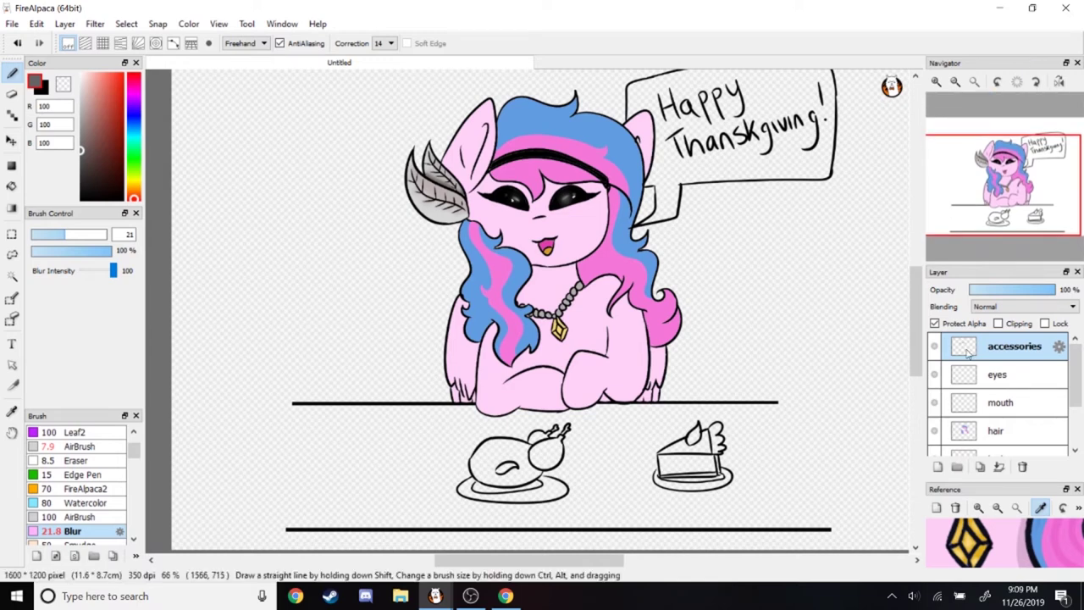
key("ctrl+plus")
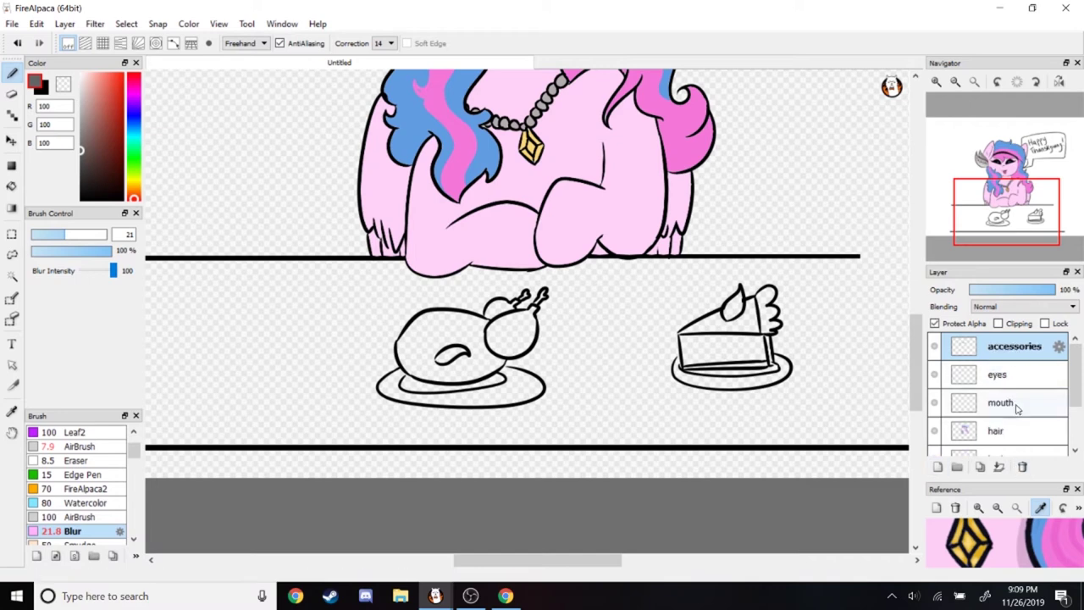
left_click(134, 185)
left_click(116, 106)
left_click(11, 185)
left_click(470, 596)
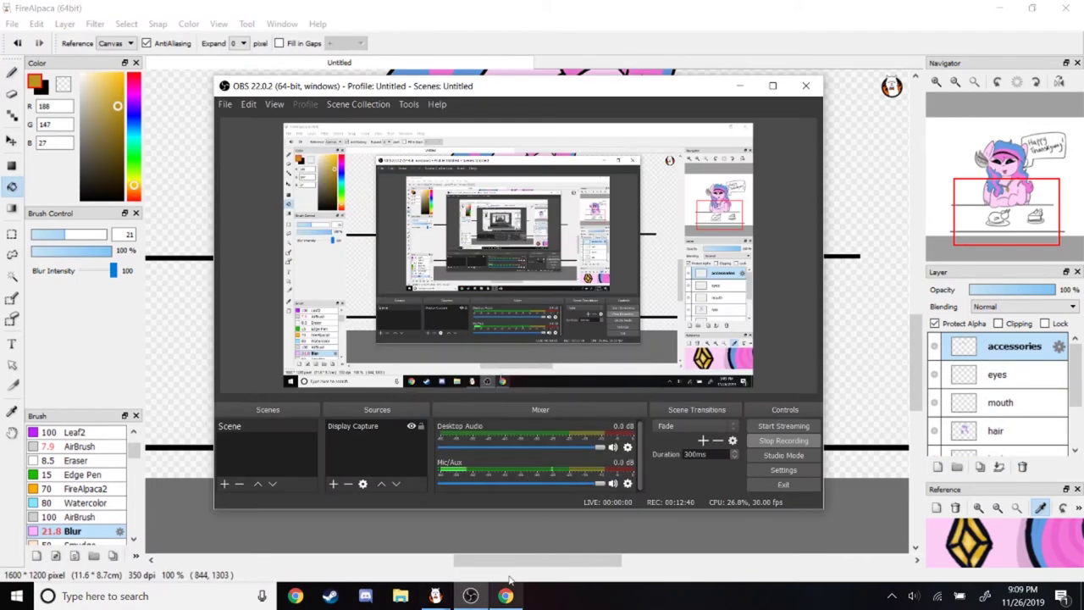
left_click(810, 251)
left_click(752, 345)
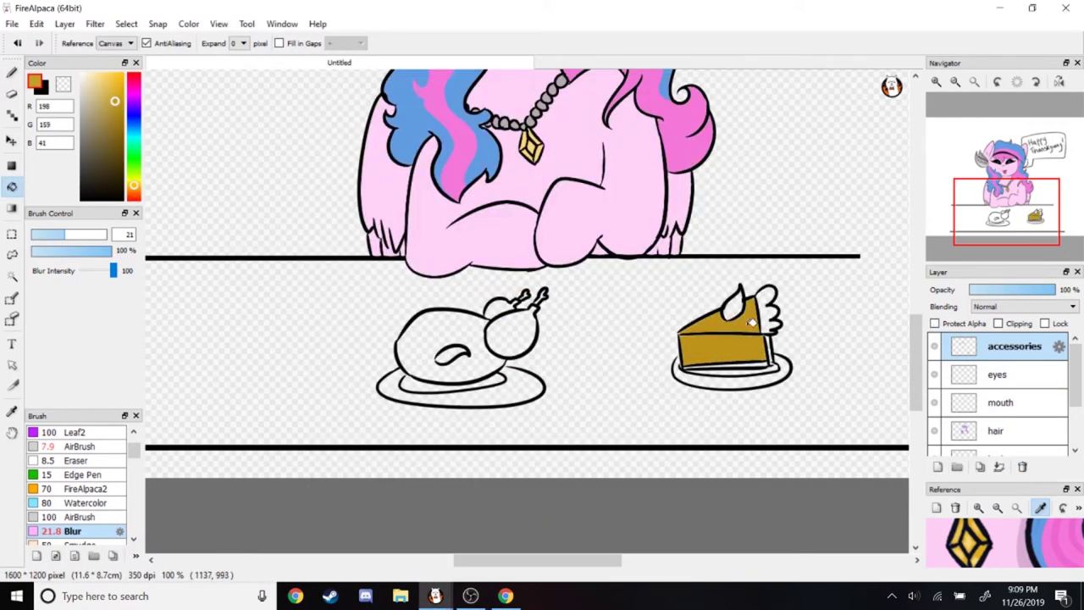
Fill the pie's scalloped crust edge and its thin back and base strips with a light tan
left_click(96, 74)
scroll(745, 347, "up", 3)
left_click(710, 385)
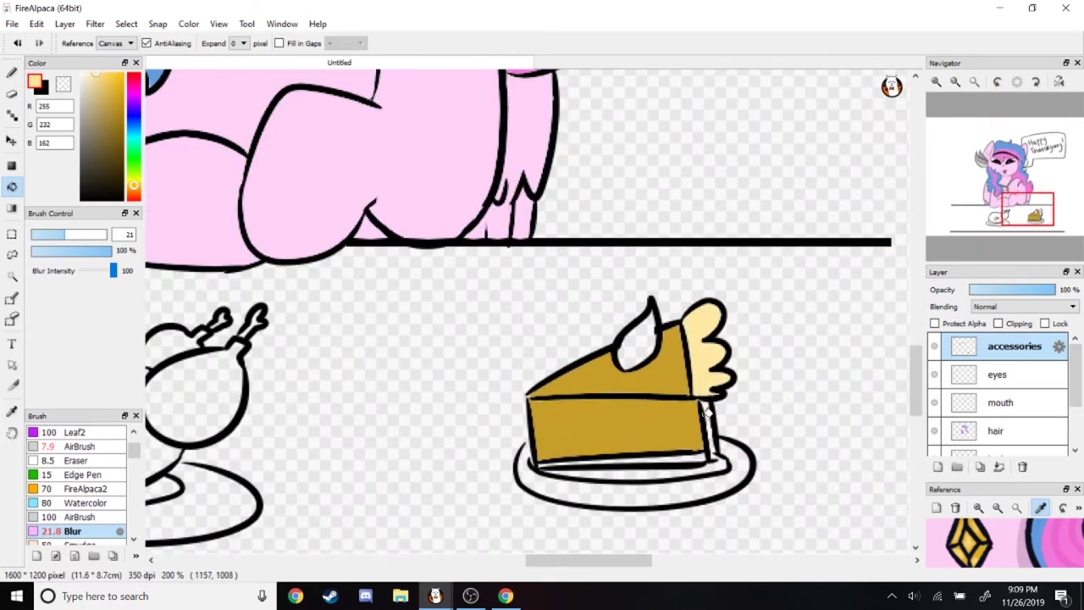
left_click(104, 88)
left_click(709, 405)
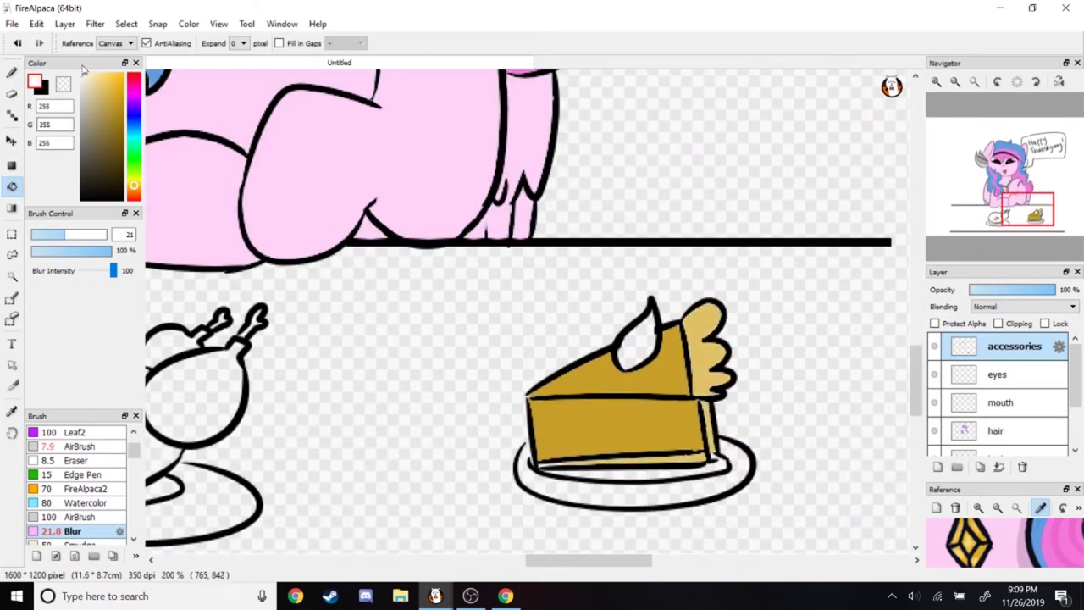
Fill the whipped cream on the pie with white and the pie's plate with light grey (202, 199, 192)
left_click(511, 262, "alt")
left_click(643, 491)
key("ctrl+z")
left_click(640, 479)
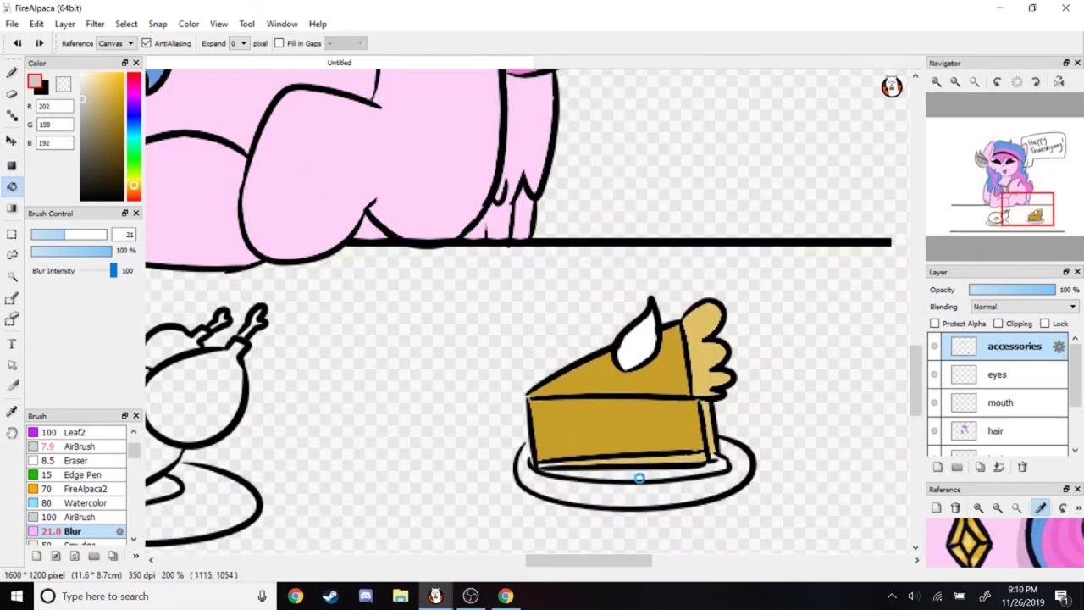
key("b")
key("g")
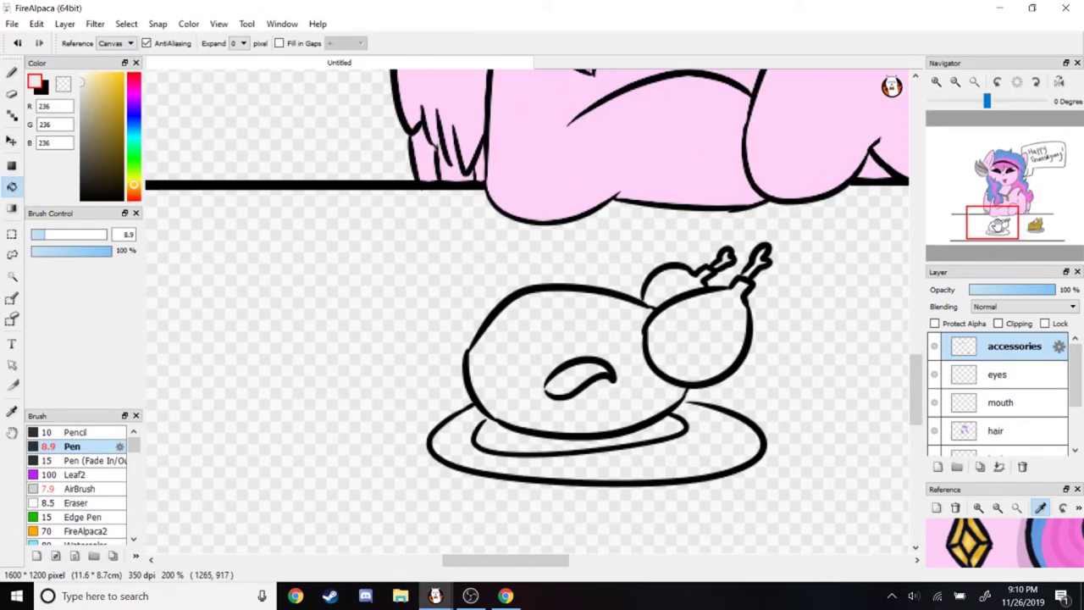
Fill the turkey's body, wing and both drumsticks with a dark golden brown
left_click(116, 114)
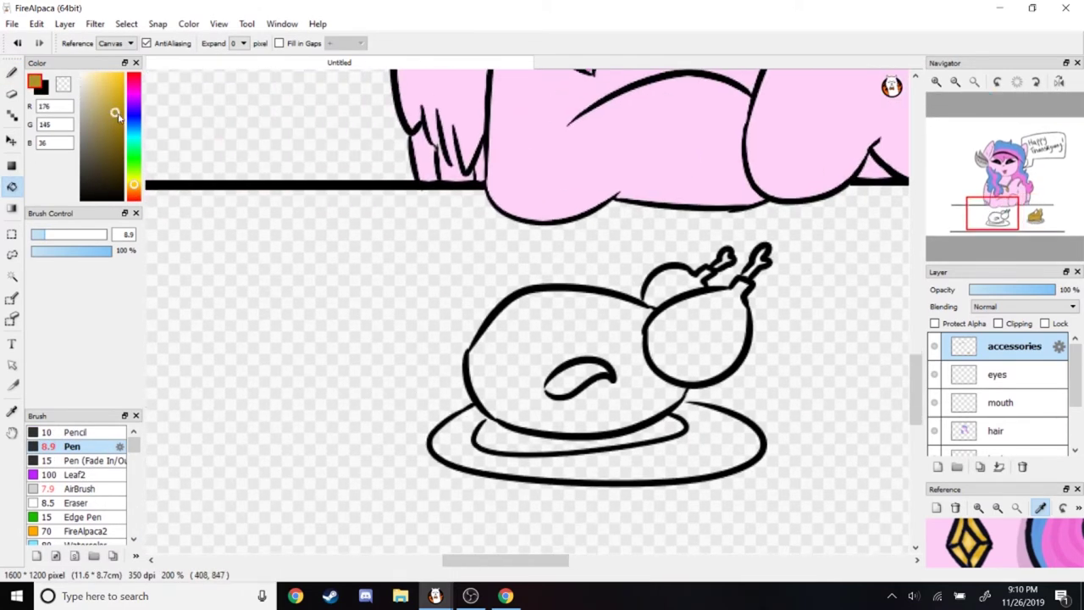
left_click(508, 338)
left_click(584, 386)
left_click(695, 339)
left_click(670, 284)
Fill the drumstick bone tips with white and the turkey's plate with light grey (202, 199, 192)
left_click(82, 75)
left_click(956, 82)
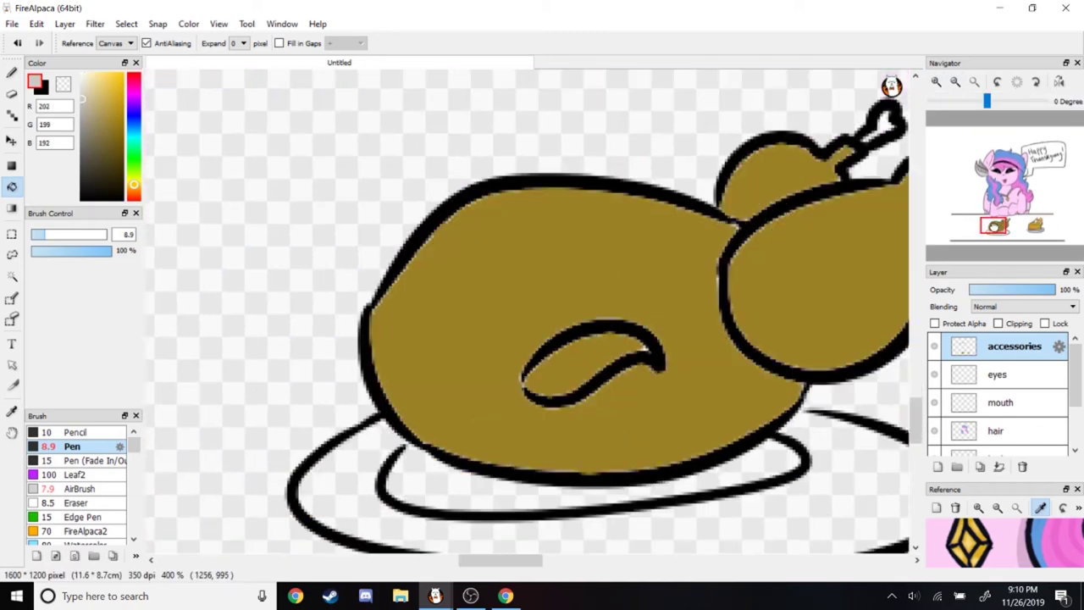
left_click(678, 529)
key("ctrl+0")
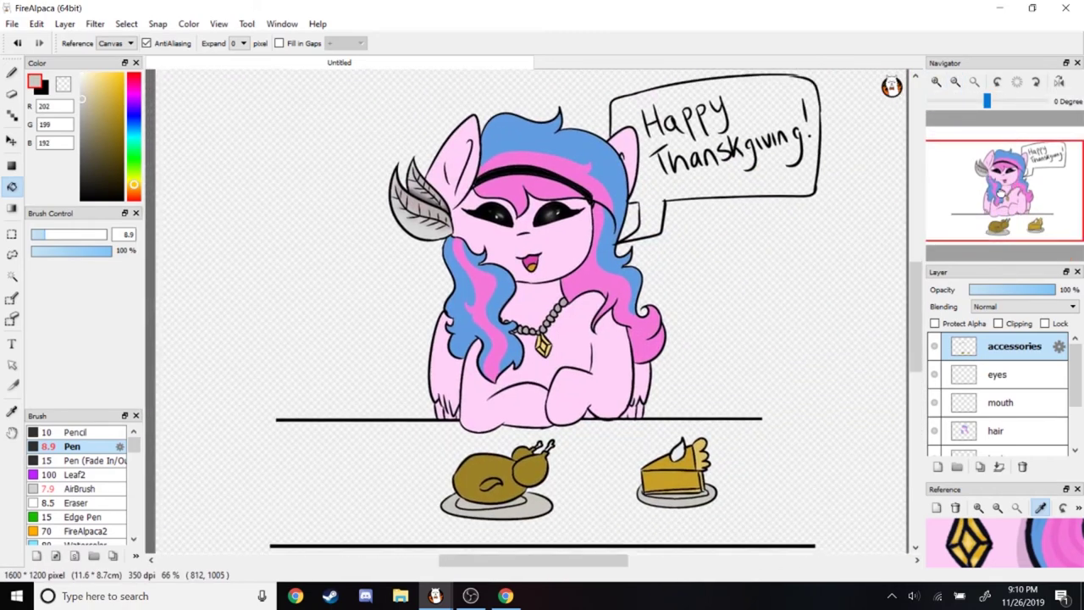
Fill the greeting speech bubble with white
left_click(82, 75)
left_click(737, 168)
left_click(1014, 144)
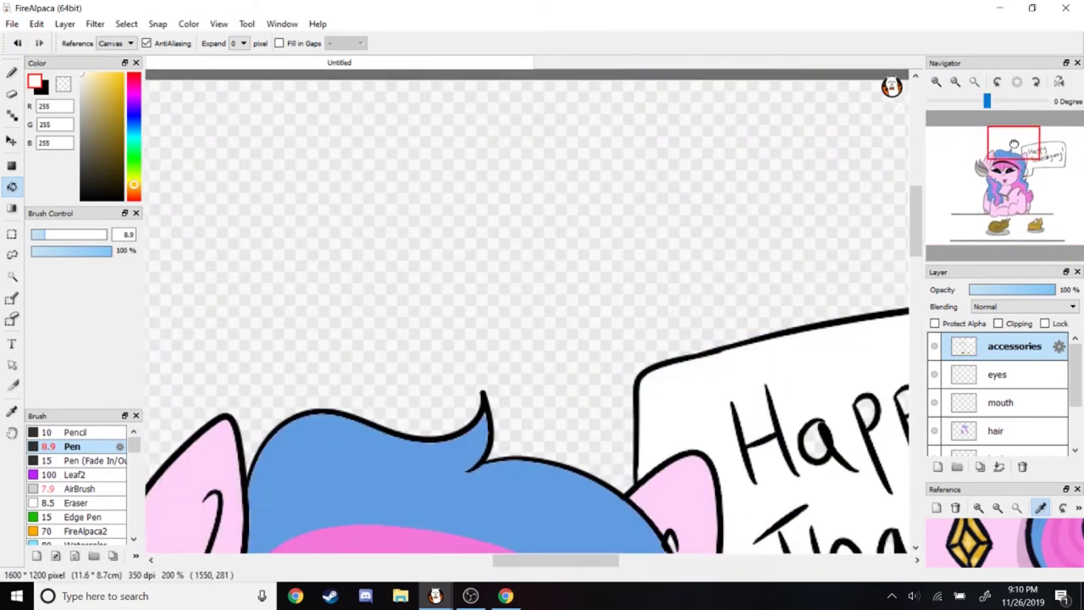
left_click_drag(1014, 144, 1016, 154)
key("ctrl+0")
key("ctrl+minus")
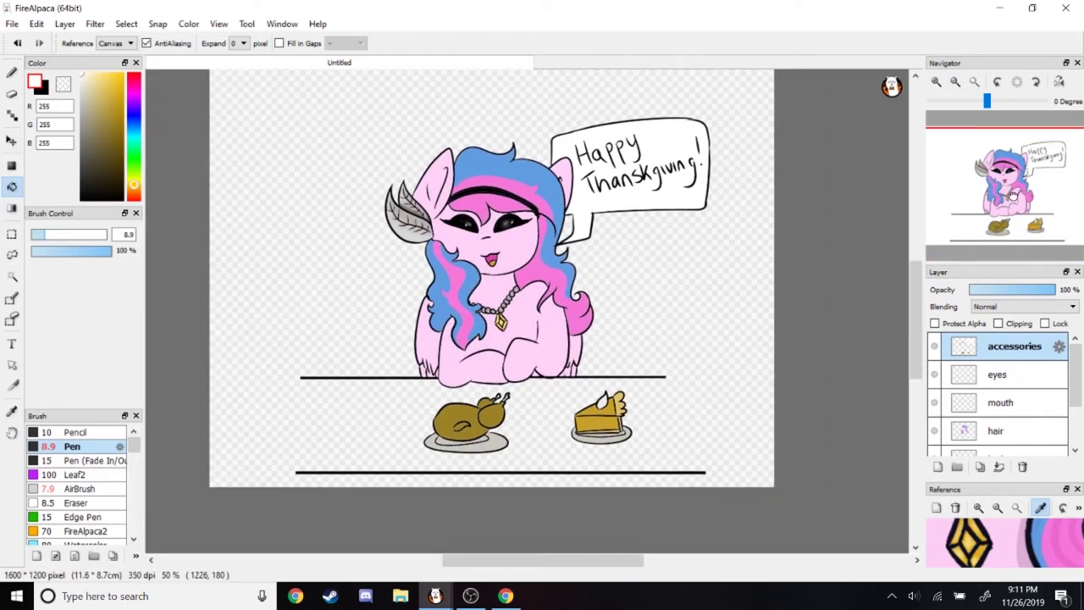
Protect the mouth layer's alpha and sample the tongue's shadow orange (201, 141, 29) from the reference image
left_click(1000, 402)
scroll(1000, 403, "down", 1)
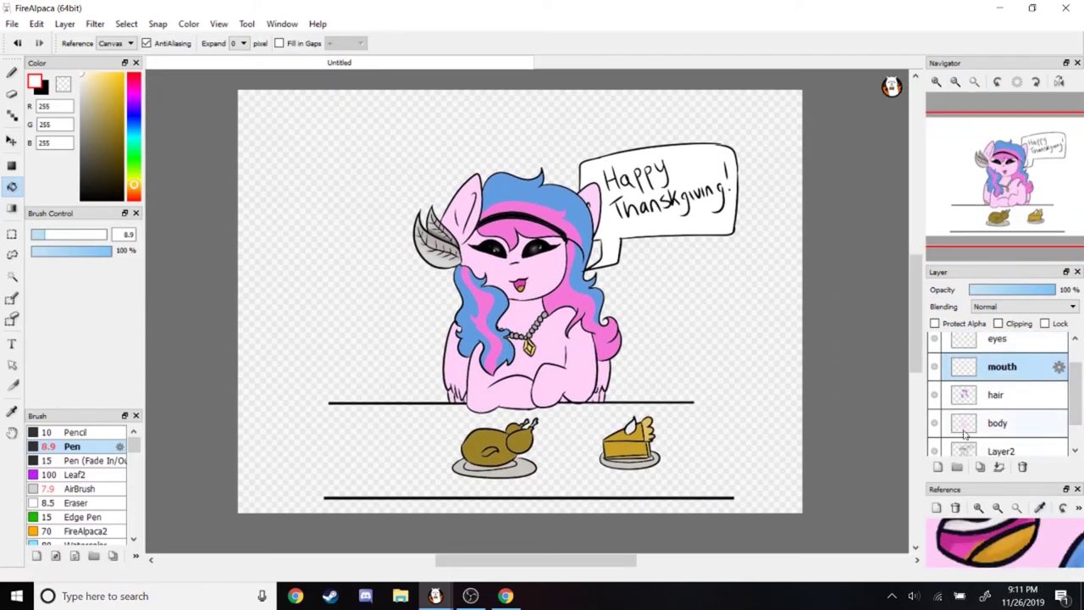
left_click(1040, 507)
left_click(1008, 543)
left_click(934, 324)
Shade the tongue with the sampled orange and the upper part of the mouth with the reference's dark magenta (190, 39, 142)
key("ctrl+plus")
key("ctrl+plus")
key("ctrl+plus")
key("ctrl+plus")
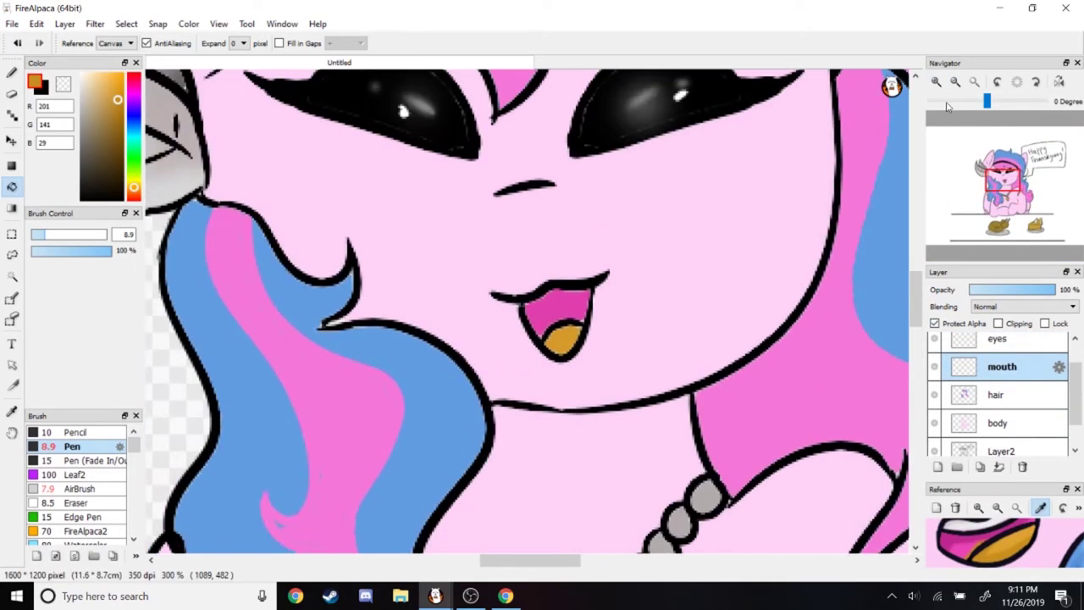
key("ctrl+plus")
key("b")
left_click(983, 542)
left_click_drag(529, 292, 610, 290)
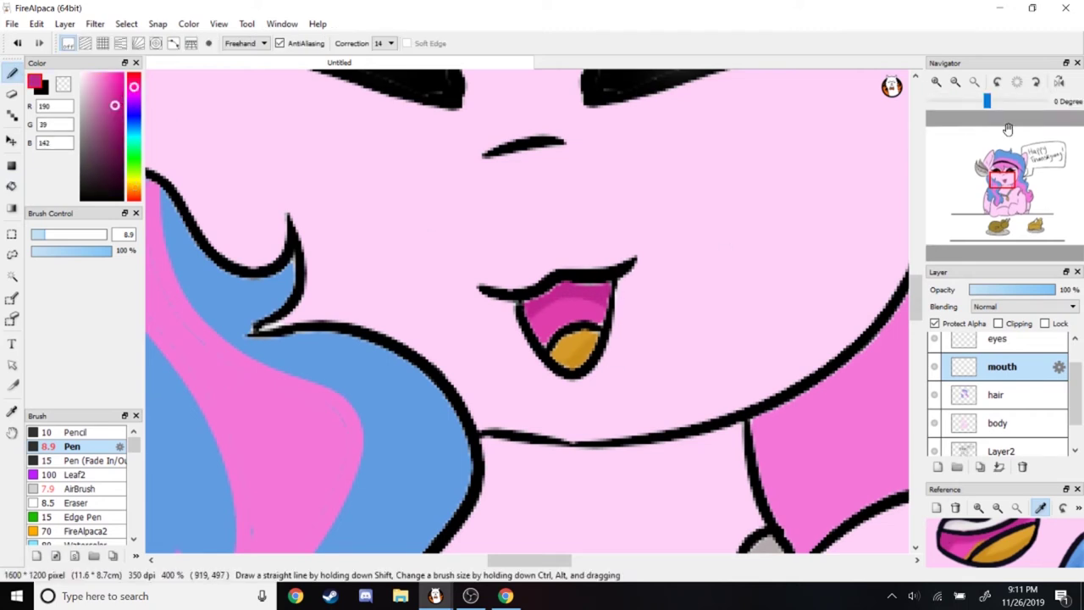
Sample the shadow pink (218, 173, 211) from the reference and fill a curved shadow under the chin on the body layer
left_click(1000, 543)
mouse_move(999, 542)
left_mouse_down()
mouse_move(1019, 542)
mouse_move(982, 544)
left_mouse_up()
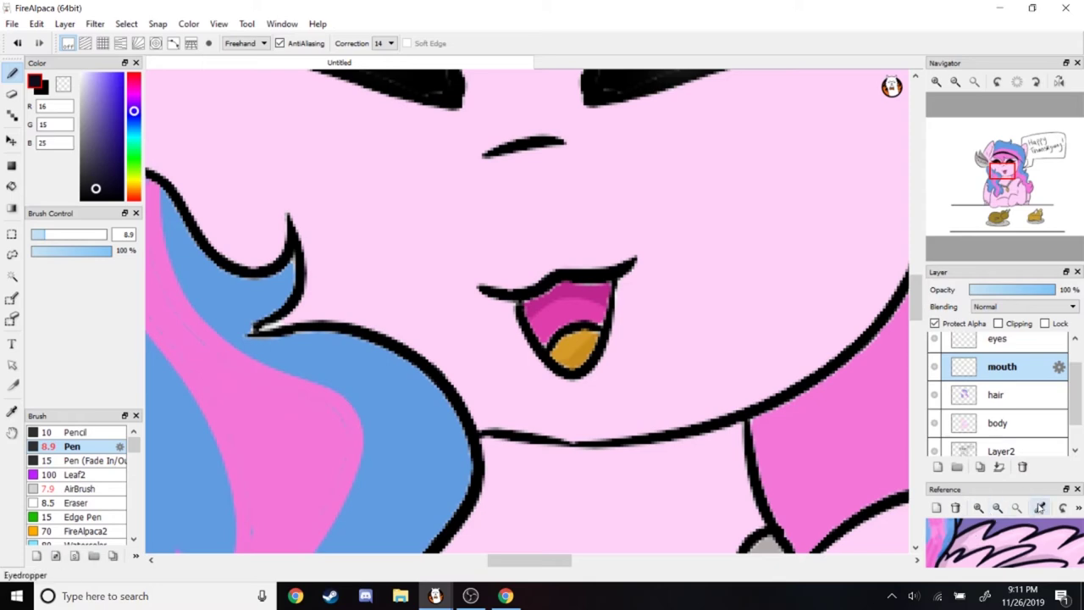
left_click(1040, 507)
left_click(1000, 542)
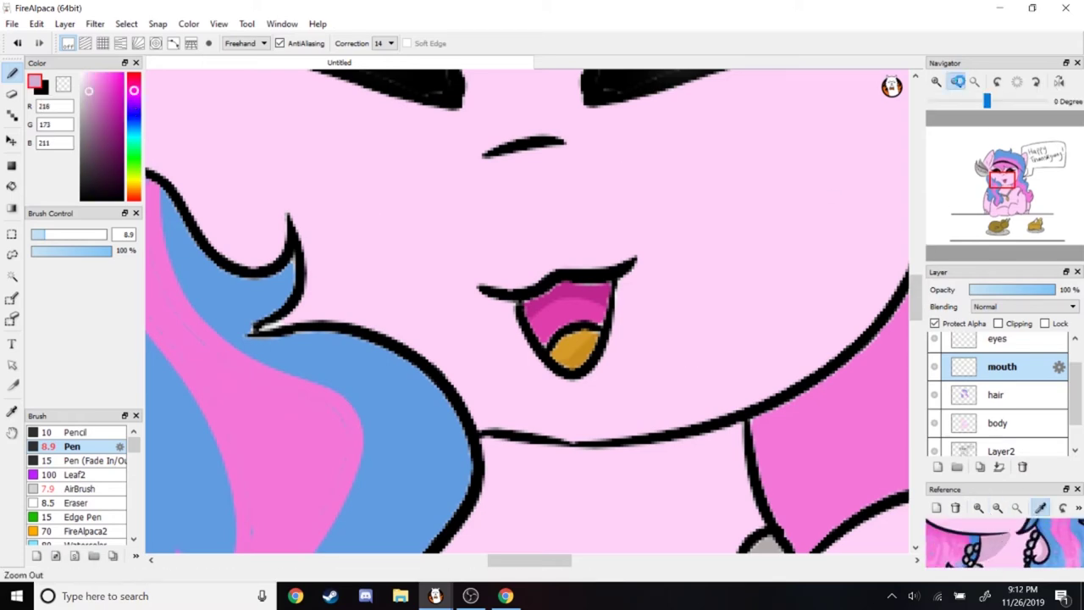
left_click(957, 81)
left_click(999, 422)
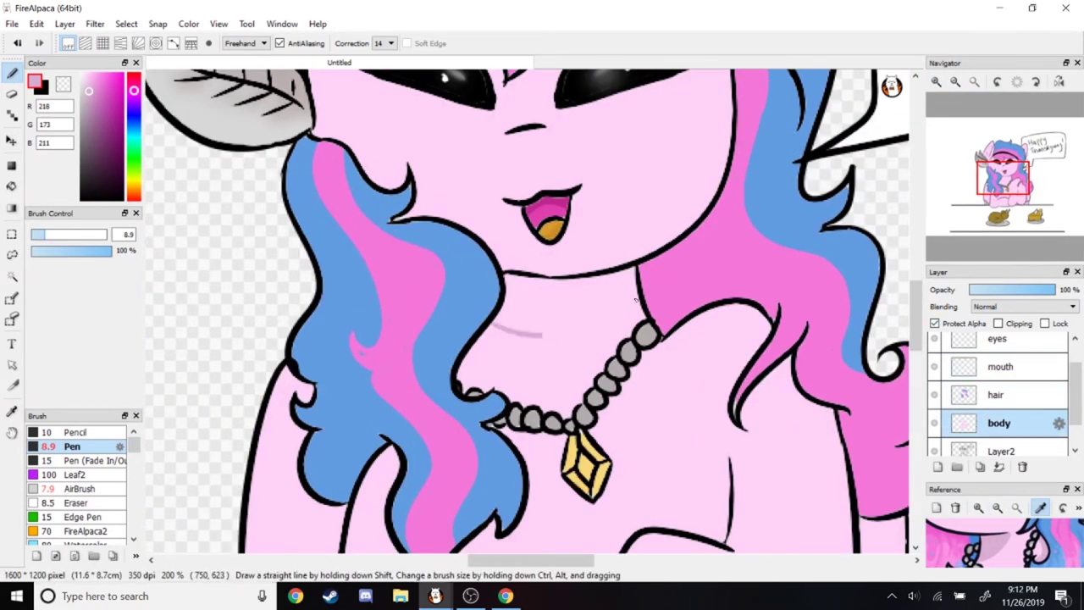
key("g")
left_click(635, 298)
Paint pink shadows beneath the necklace, above the crossed forelegs and between the lower wing feathers
scroll(692, 419, "down", 3)
scroll(693, 420, "right", 1)
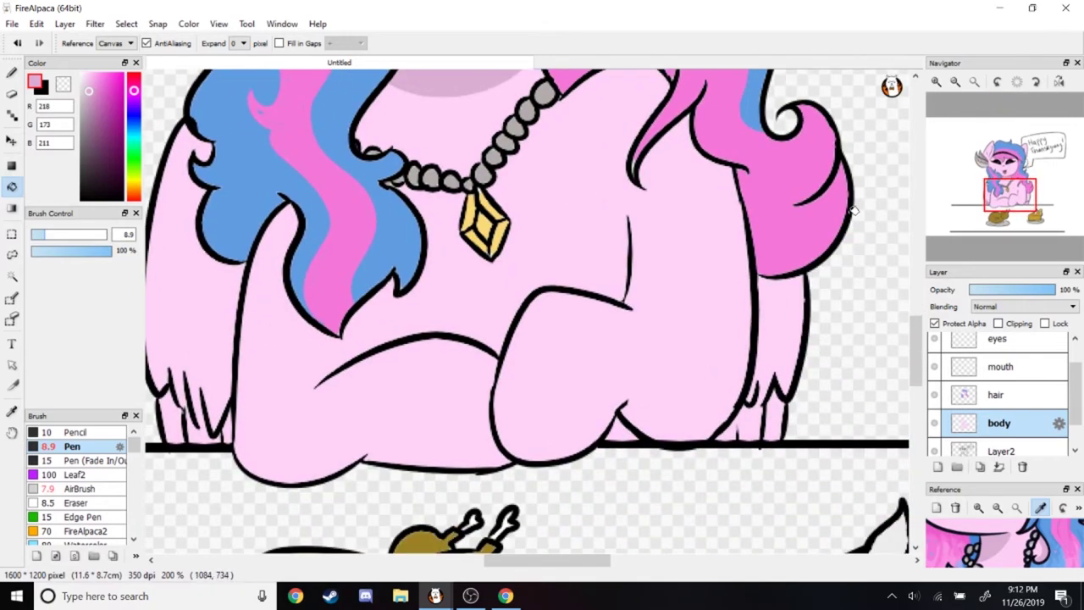
key("b")
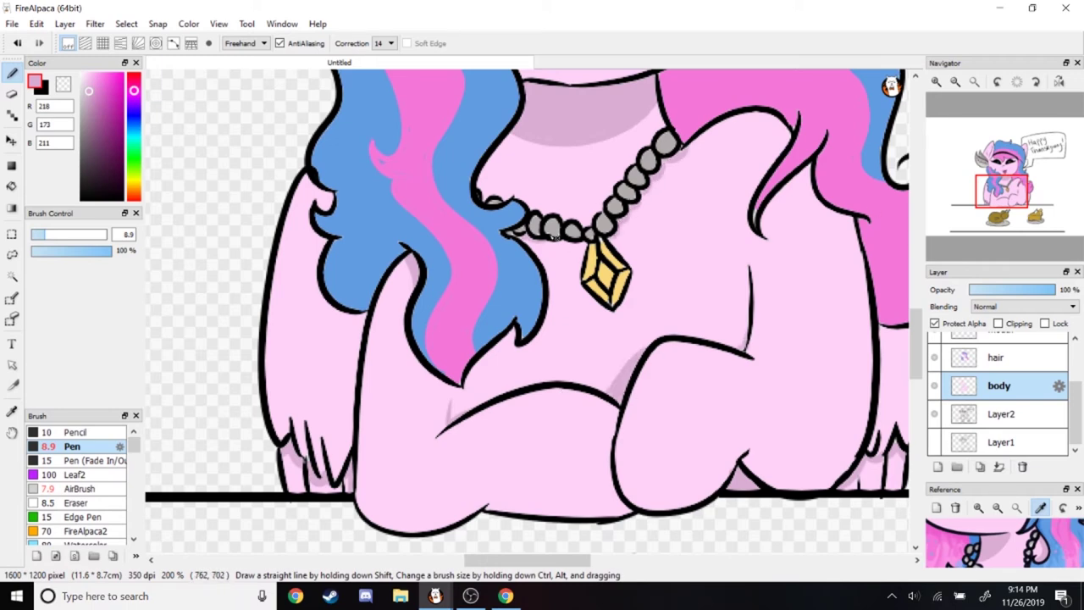
Paint pink shadows on the shoulder beside the hair and on both wings where the hair and body overlap them
scroll(585, 271, "up", 3)
scroll(641, 282, "right", 3)
left_click_drag(597, 365, 725, 131)
left_click_drag(765, 392, 760, 293)
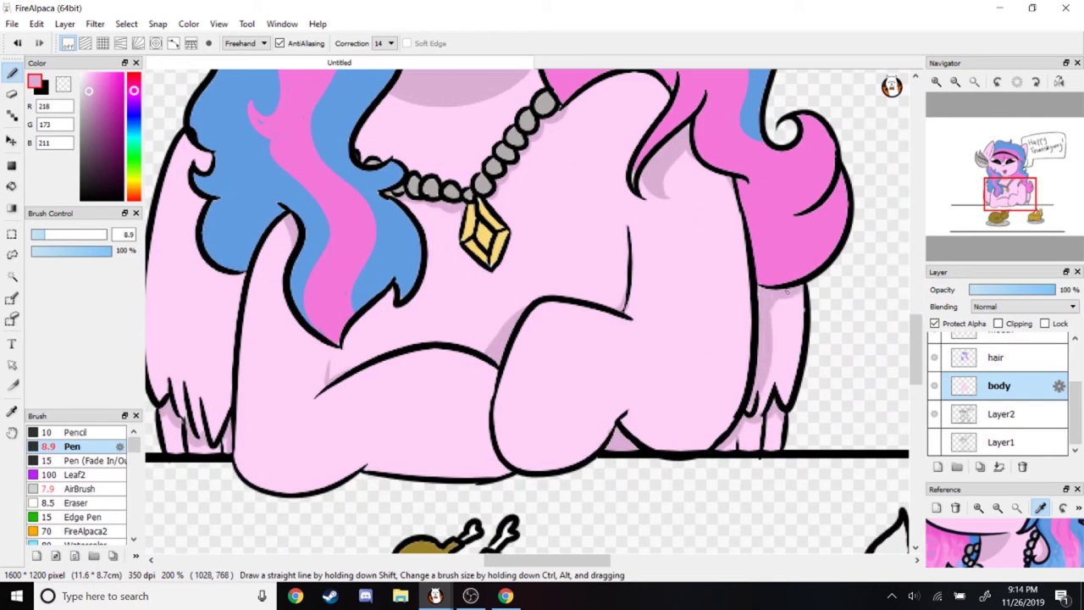
left_click_drag(197, 169, 538, 238)
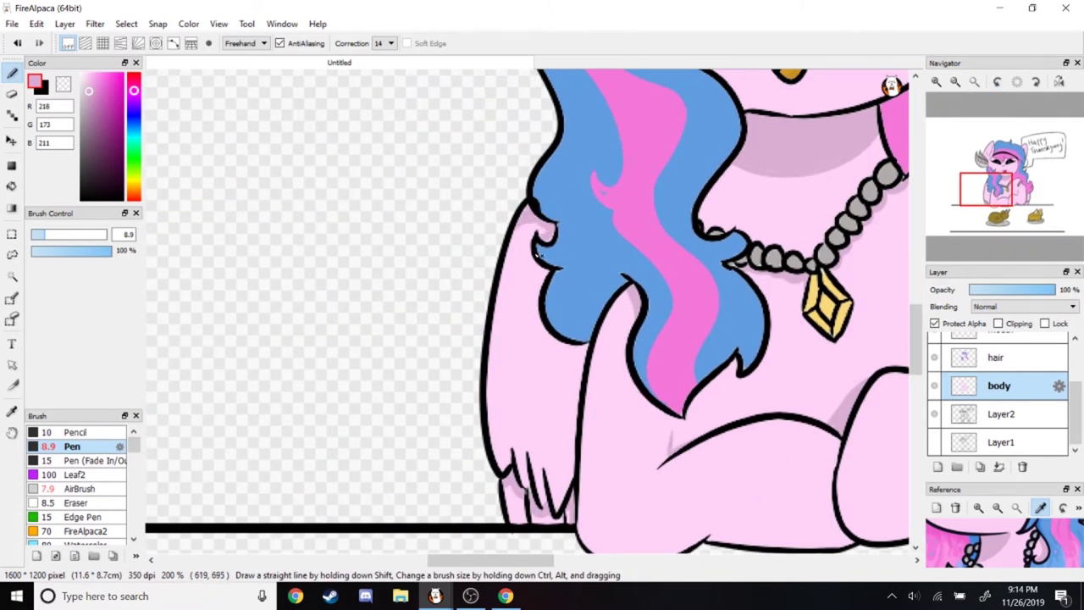
left_click_drag(577, 470, 563, 352)
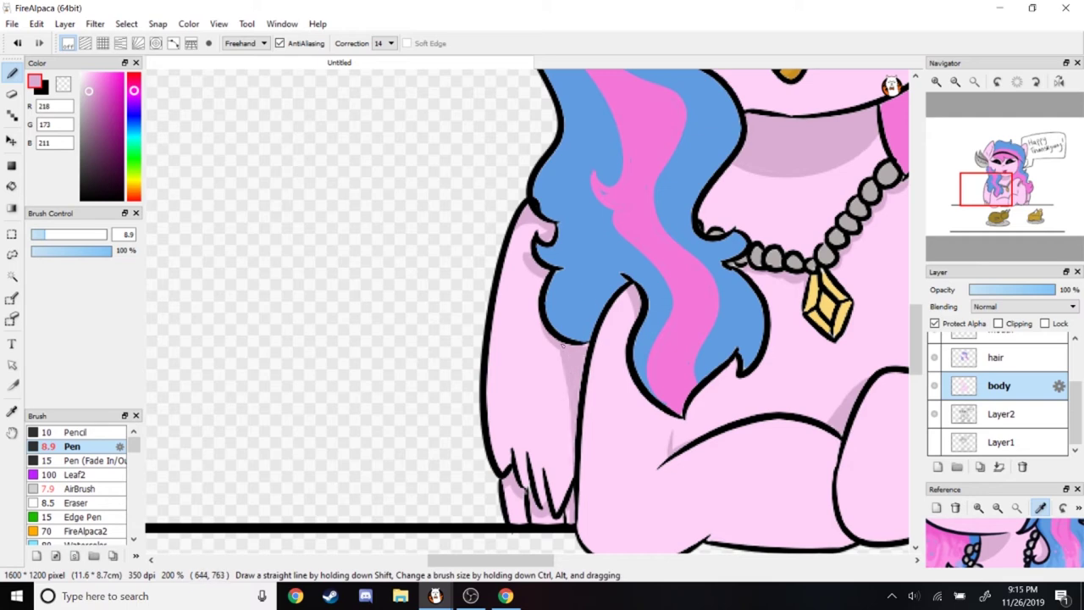
Paint pink shadows under the bangs, beside the cheek curl and along the inner folds of the feathered ear
left_click_drag(584, 197, 551, 222)
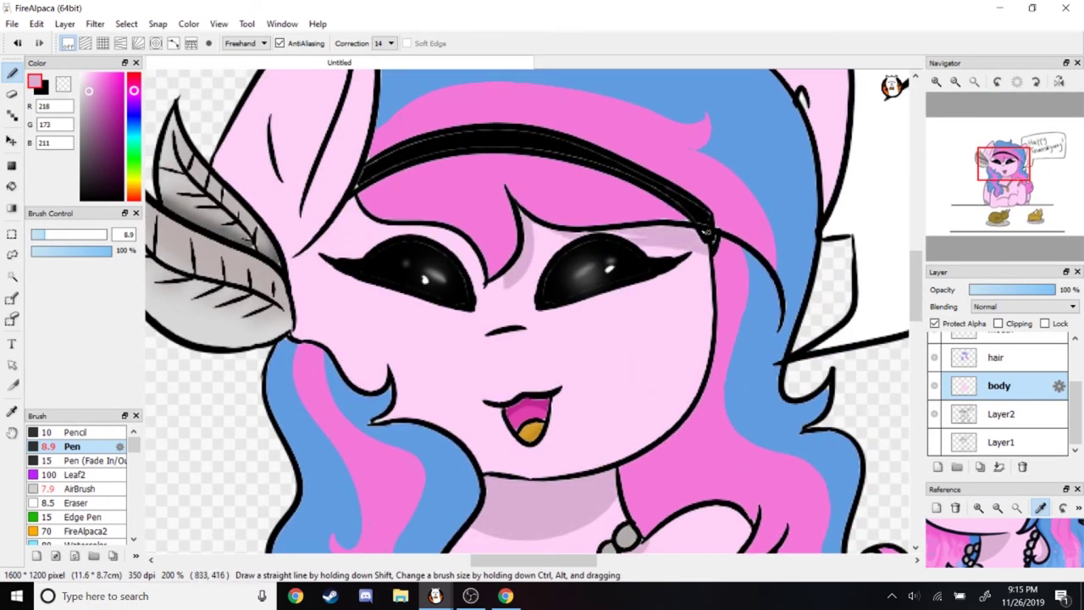
left_click(997, 172)
left_click_drag(997, 172, 994, 166)
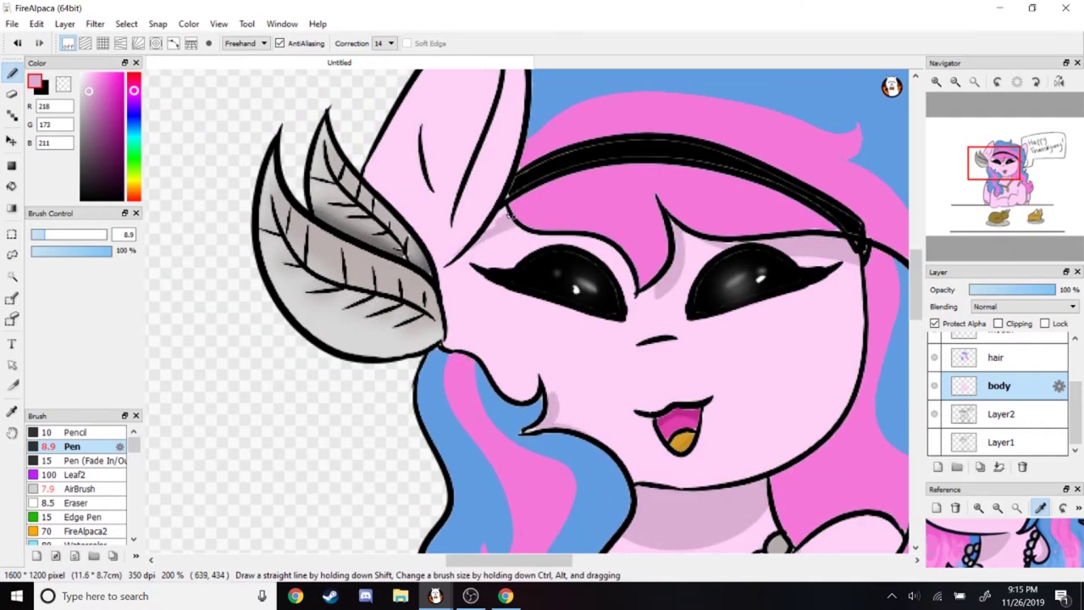
scroll(458, 271, "up", 2)
left_click_drag(453, 279, 491, 183)
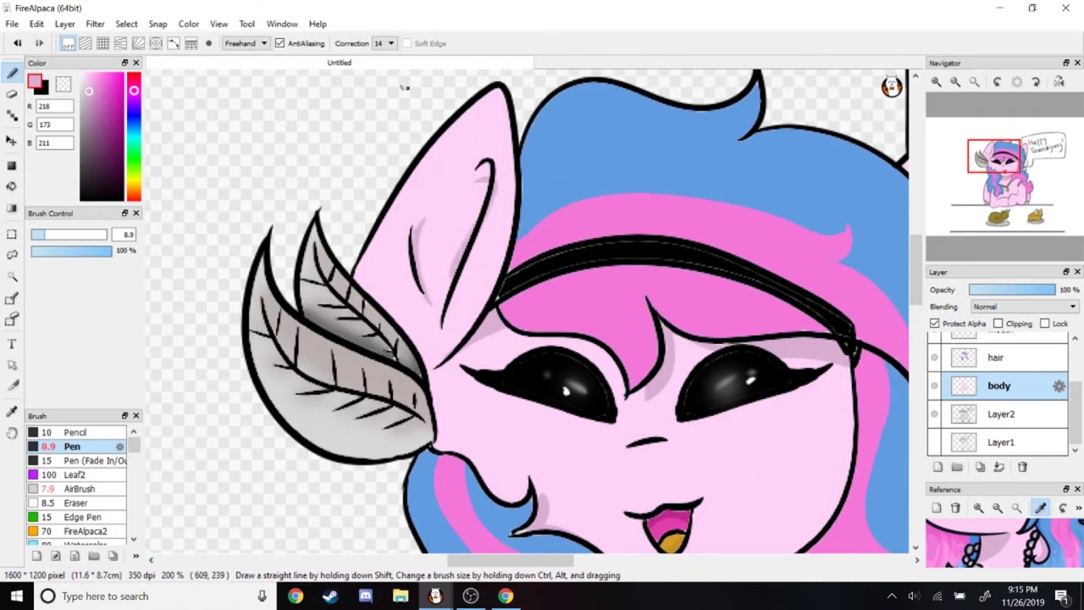
key("ctrl+z")
left_click_drag(451, 271, 485, 170)
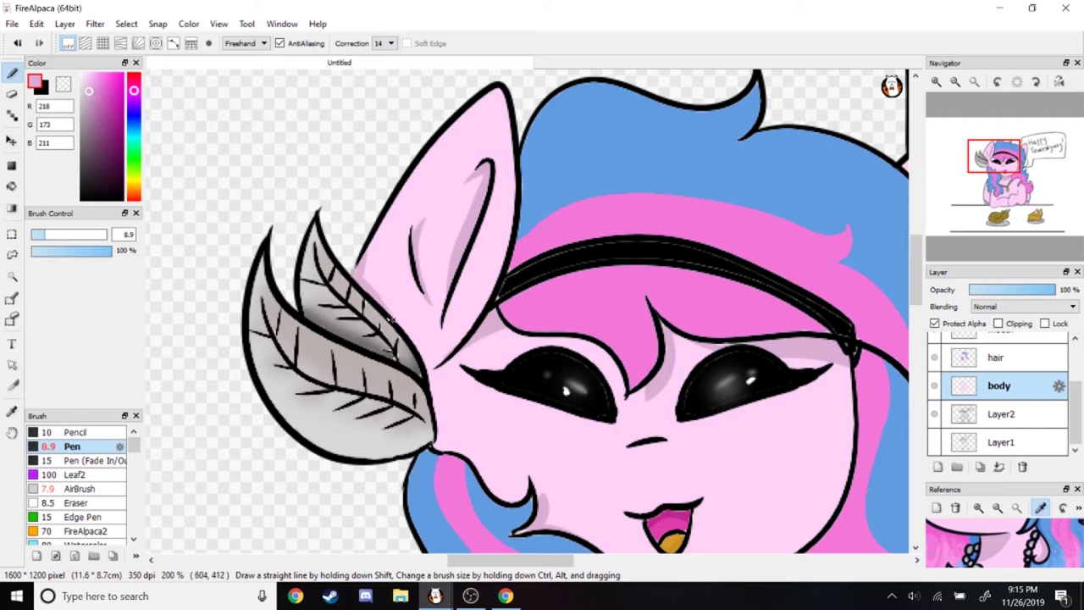
Sample the gold (222, 174, 28) from the reference and shade the pendant's facets on the accessories layer
left_click(1012, 203)
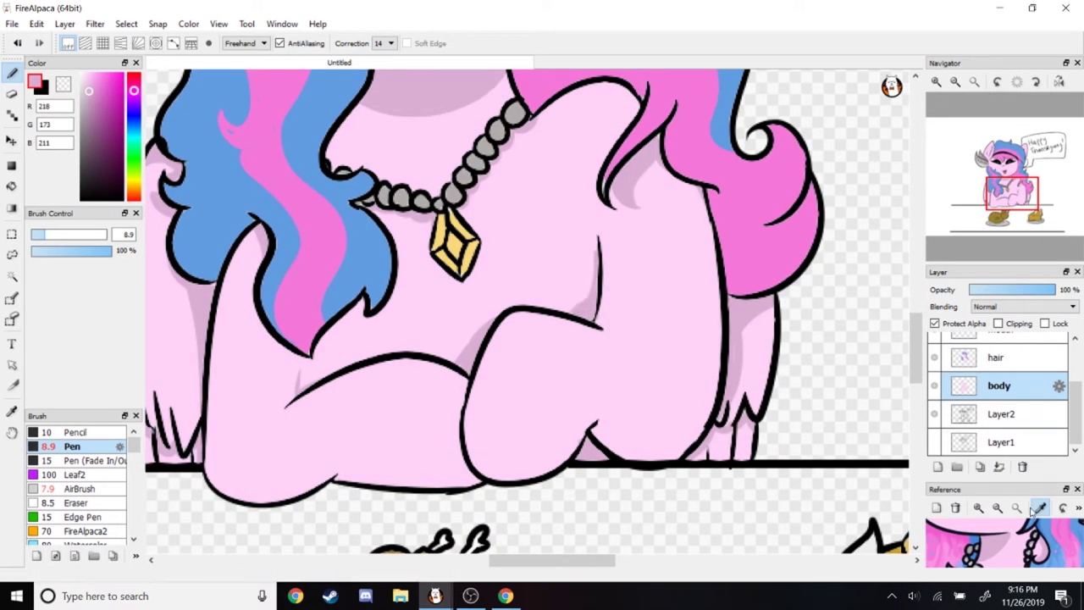
scroll(1004, 542, "down", 3)
left_click(985, 537)
scroll(1000, 390, "up", 3)
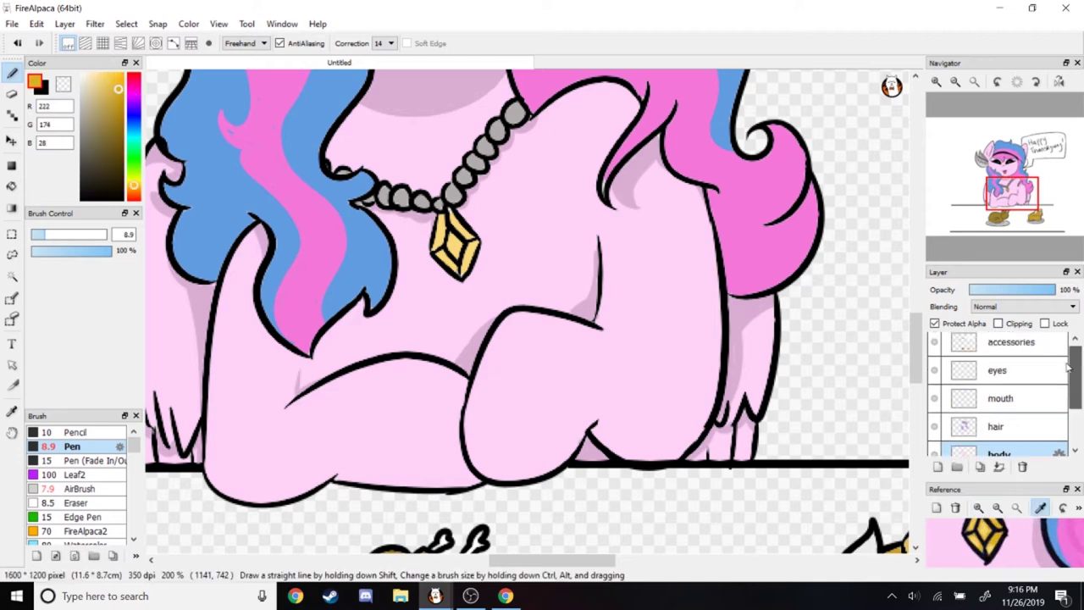
left_click(1012, 345)
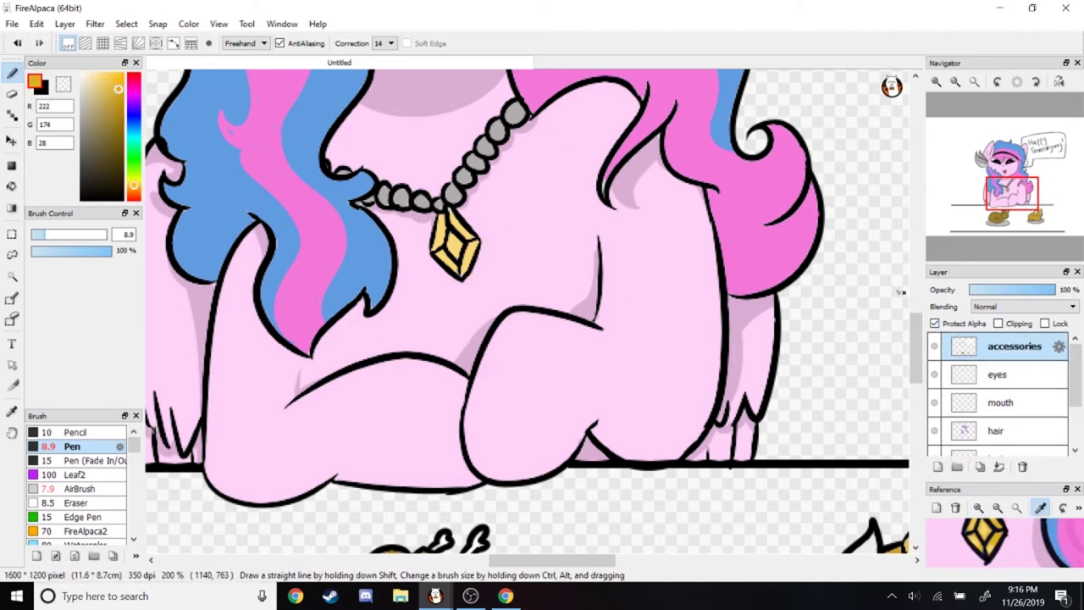
scroll(498, 338, "up", 2)
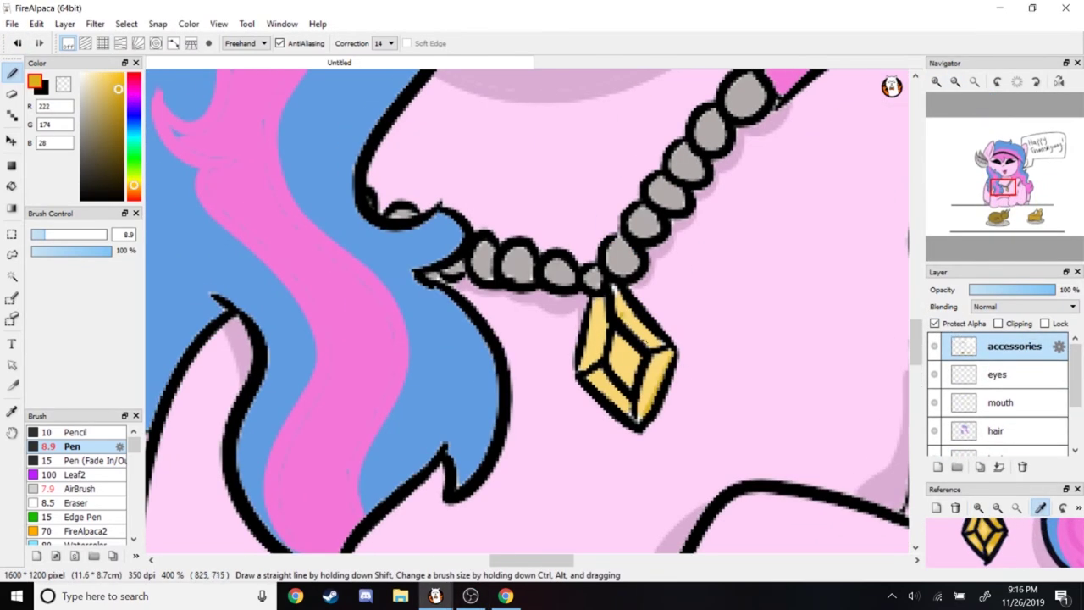
left_mouse_down(0, 0)
left_click_drag(644, 316, 627, 343)
left_click_drag(593, 382, 625, 412)
left_click_drag(603, 297, 619, 322)
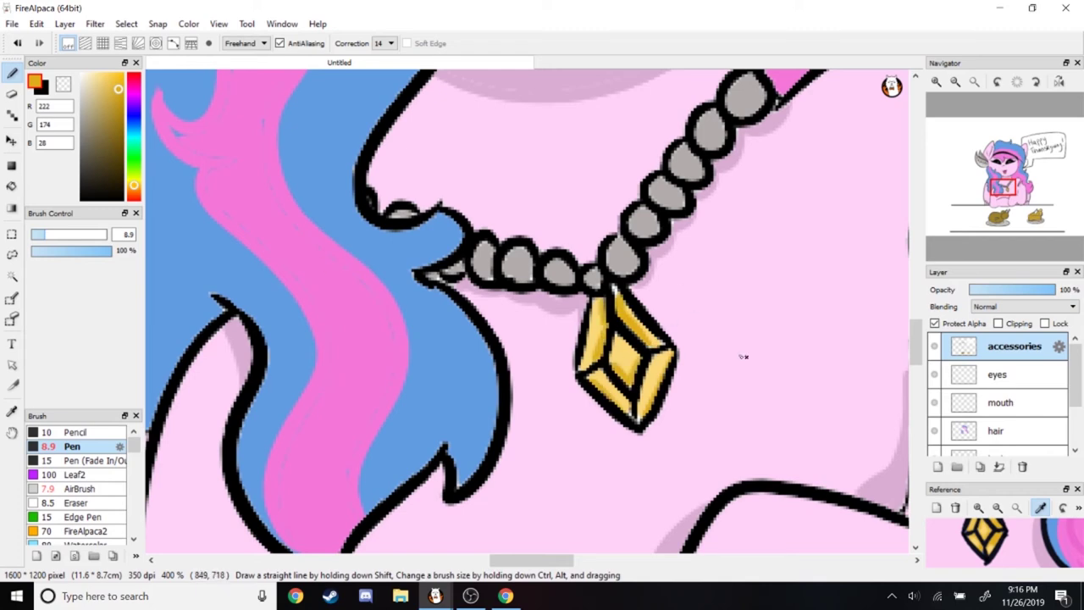
Sample the light grey (197, 197, 197) from the reference and highlight the necklace beads
scroll(593, 338, "down", 2)
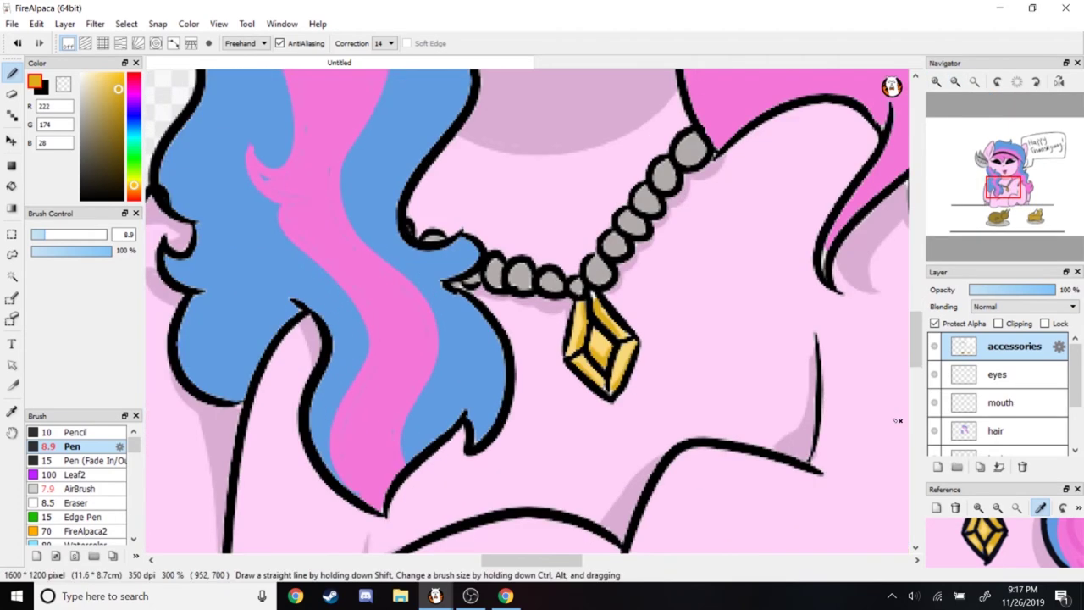
scroll(1008, 533, "up", 2)
left_click(1008, 521)
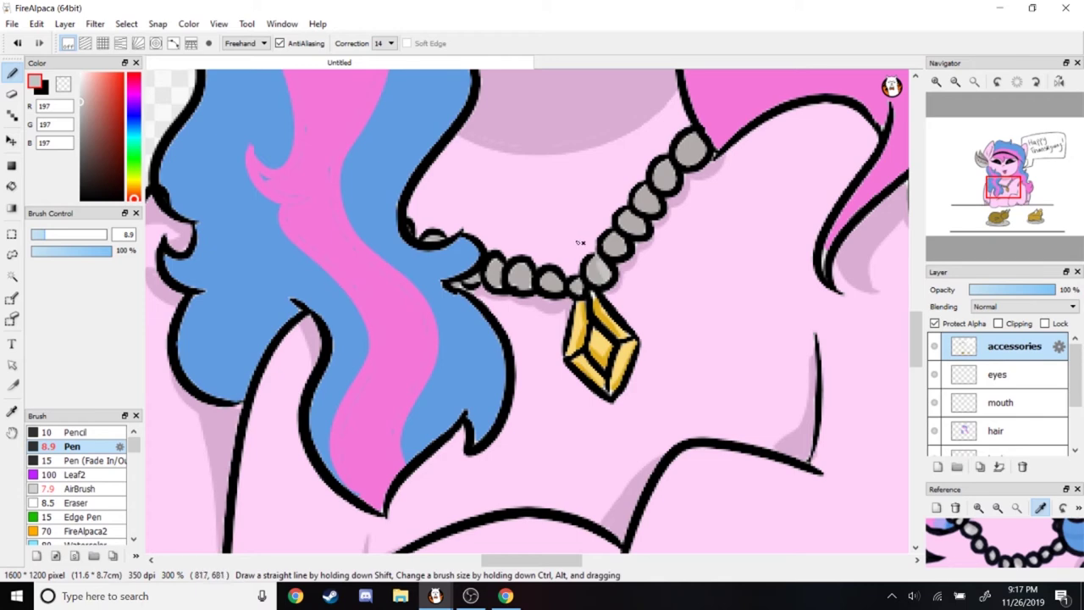
key("ctrl+minus")
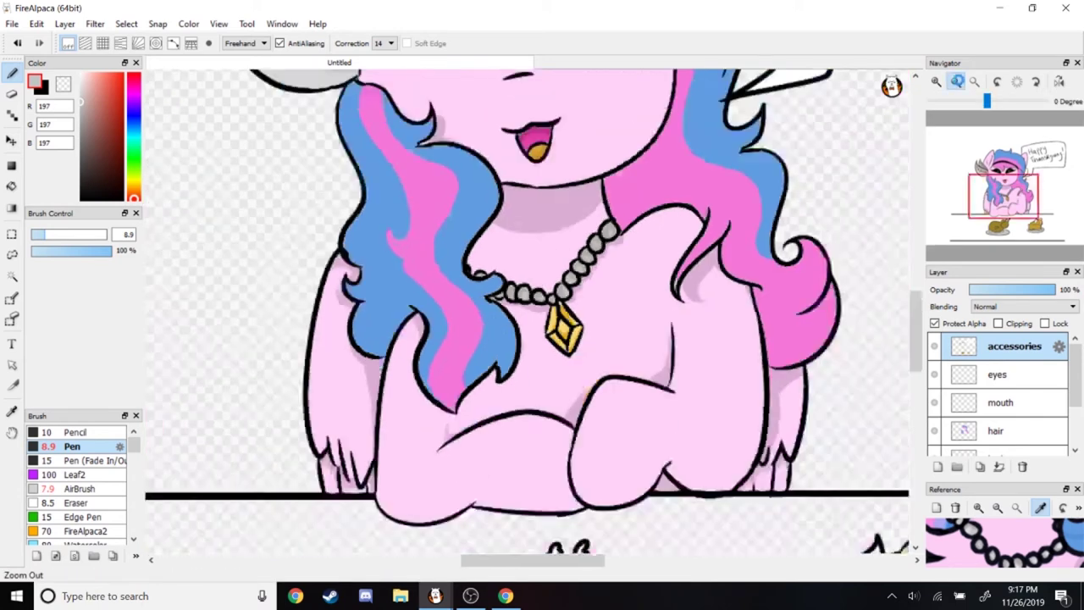
Paint light blue (113, 170, 237) highlights on the hair layer above the headband, with the pen at size 21 and 55% opacity
key("ctrl+plus")
key("ctrl+plus")
left_click_drag(40, 238, 35, 238)
left_click(89, 251)
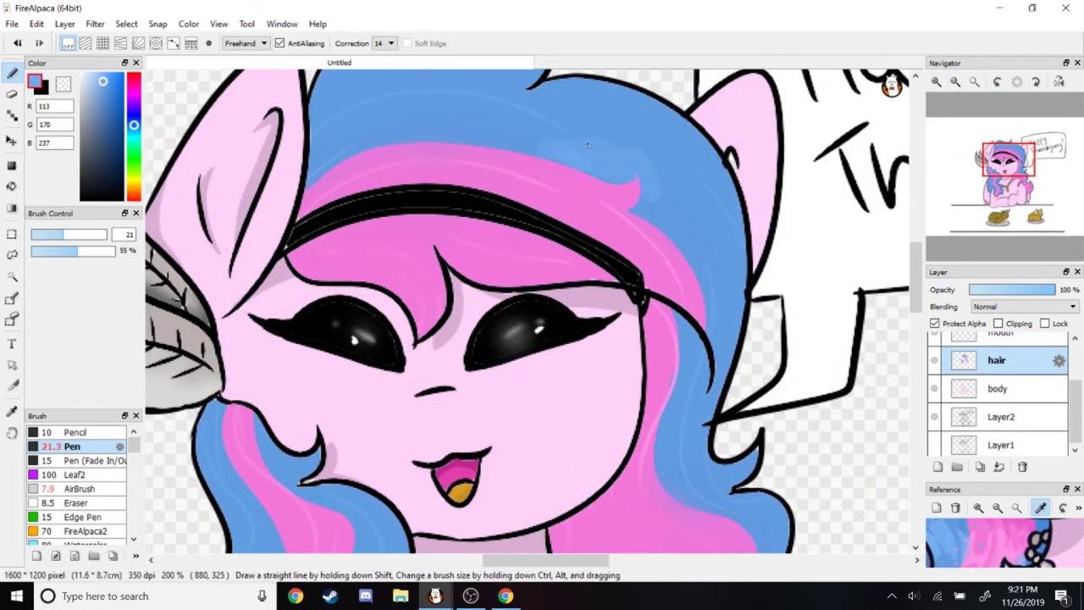
left_click(593, 182, "alt")
mouse_move(551, 161)
left_mouse_down()
mouse_move(631, 217)
mouse_move(603, 288)
mouse_move(606, 227)
left_mouse_up()
Paint light blue and light pink (250, 147, 227) highlights on the hair lock falling beside the speech bubble's tail
scroll(605, 227, "down", 5)
left_click(716, 219, "alt")
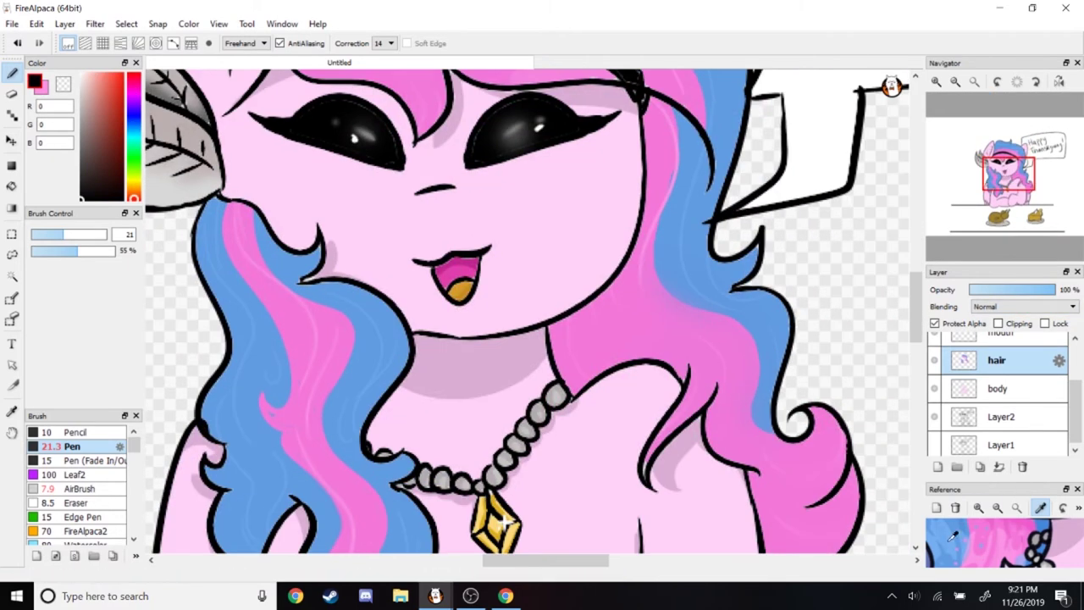
left_click(737, 356, "alt")
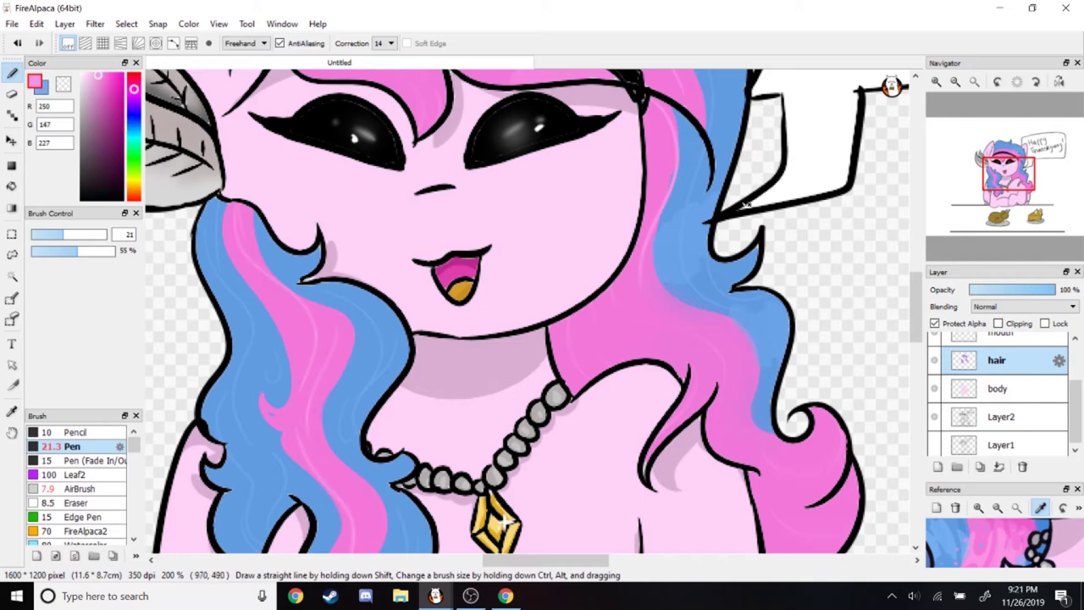
left_click_drag(665, 247, 627, 293)
mouse_move(741, 330)
left_mouse_down()
mouse_move(703, 373)
mouse_move(621, 308)
mouse_move(910, 392)
left_mouse_up()
Paint light blue (115, 171, 239) and light pink highlights across the long front lock below the feathers
left_click(509, 292, "alt")
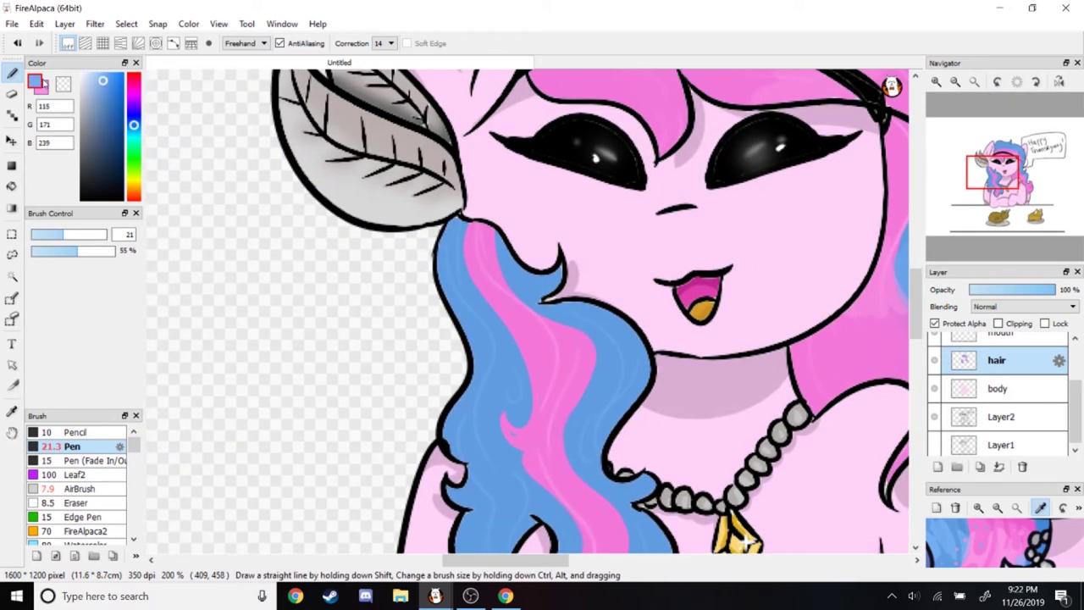
left_click(542, 347, "alt")
left_click_drag(585, 334, 576, 387)
mouse_move(550, 338)
left_mouse_down()
mouse_move(529, 396)
mouse_move(440, 235)
left_mouse_up()
left_click_drag(518, 356, 490, 415)
left_click(542, 359, "alt")
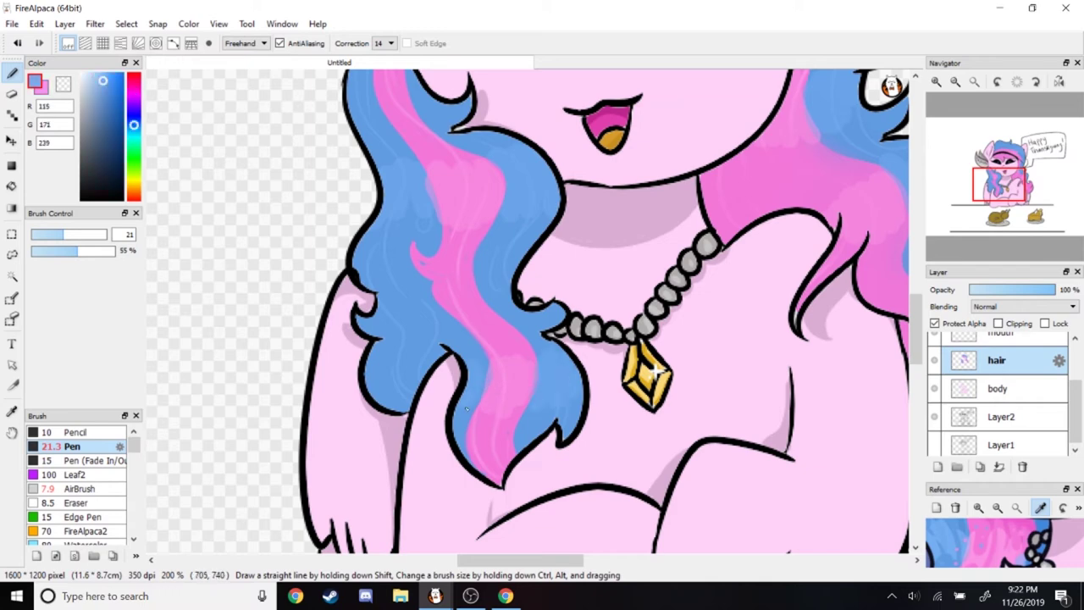
Blend the highlight edges on the top hair and both side locks with the Smudge brush at size 83 and 39% opacity
mouse_move(999, 186)
left_mouse_down()
mouse_move(1011, 152)
mouse_move(1011, 161)
left_mouse_up()
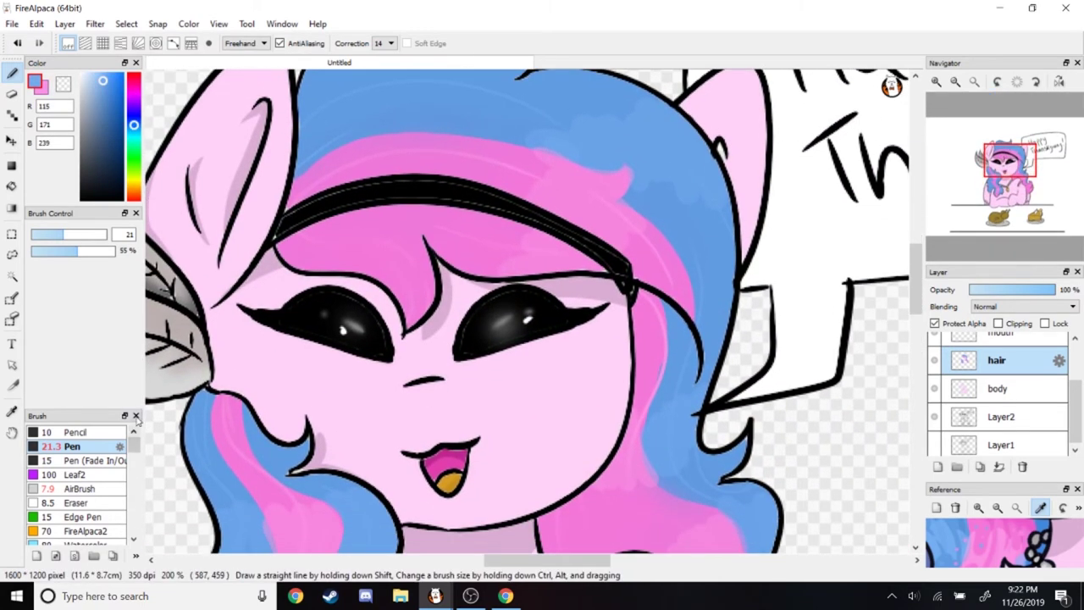
scroll(76, 483, "down", 3)
left_click(77, 516)
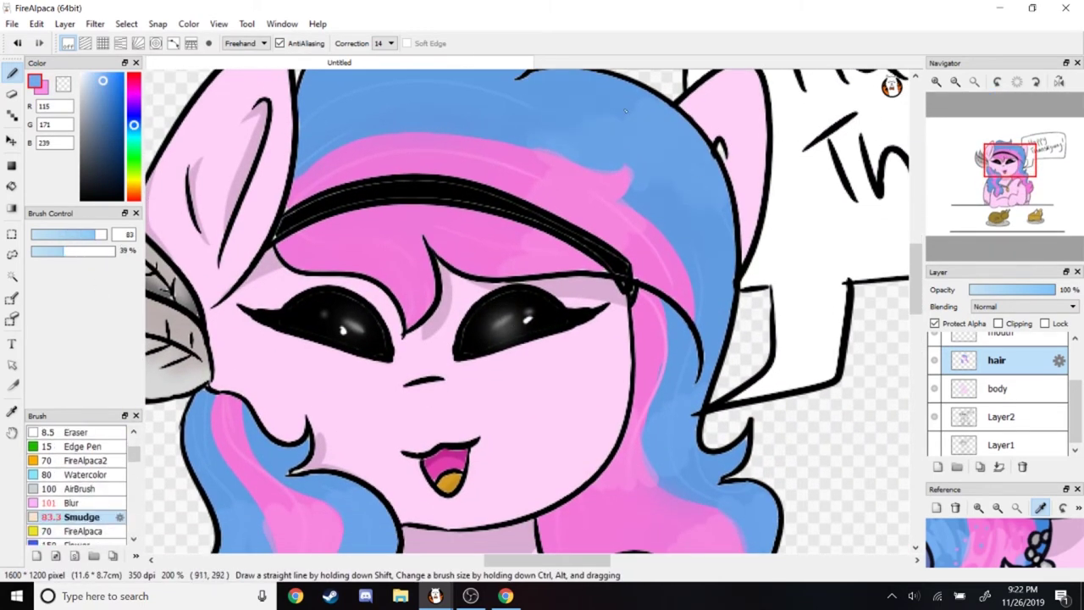
left_click_drag(641, 261, 592, 172)
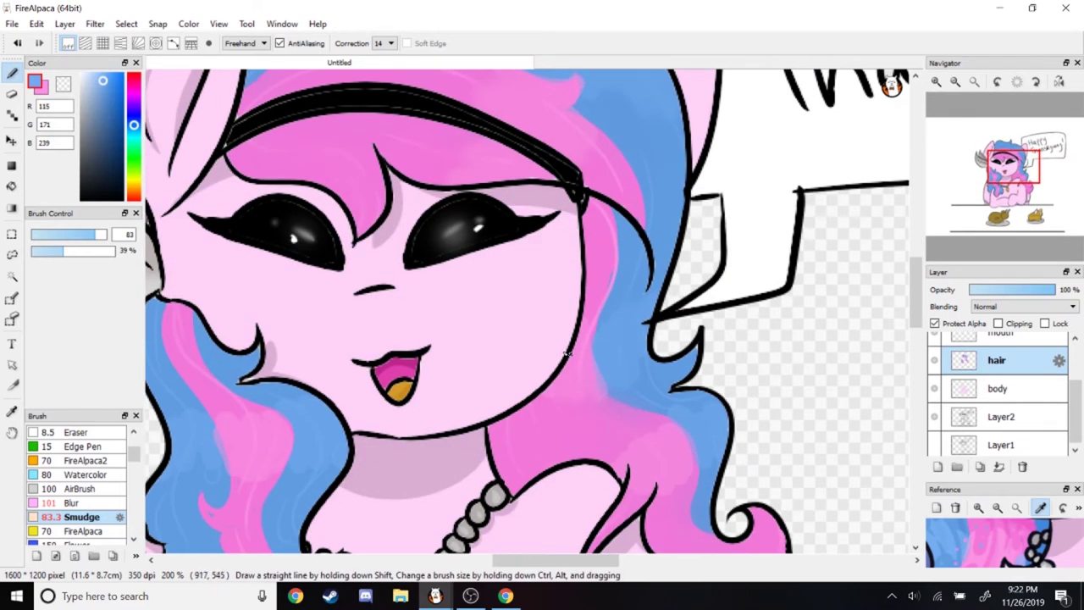
left_click_drag(261, 471, 629, 264)
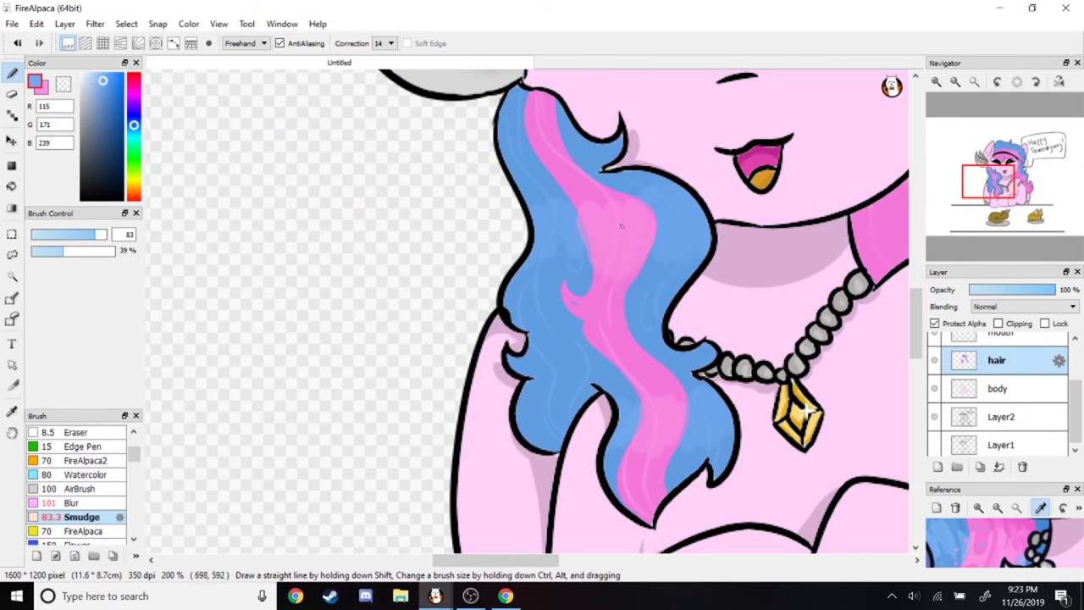
left_click_drag(621, 225, 567, 164)
scroll(593, 339, "down", 4)
scroll(525, 229, "up", 3)
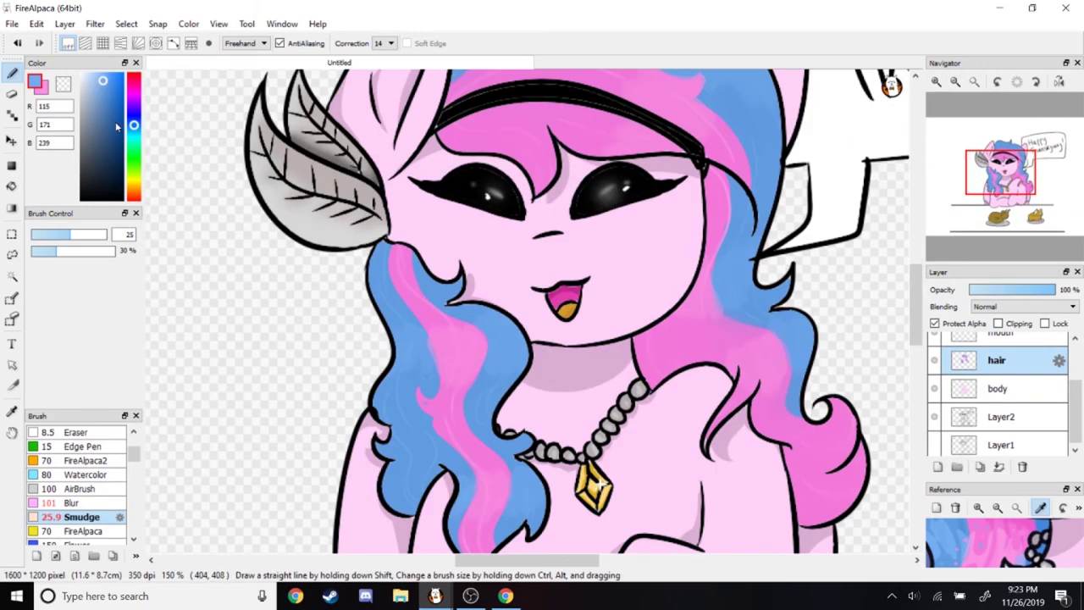
Shade the middle of the front lock with pink (240, 111, 212) and blue (99, 155, 222), using the pen at size 32 and 63% opacity
left_click(103, 94)
scroll(76, 483, "up", 3)
left_click(72, 447)
scroll(530, 268, "up", 3)
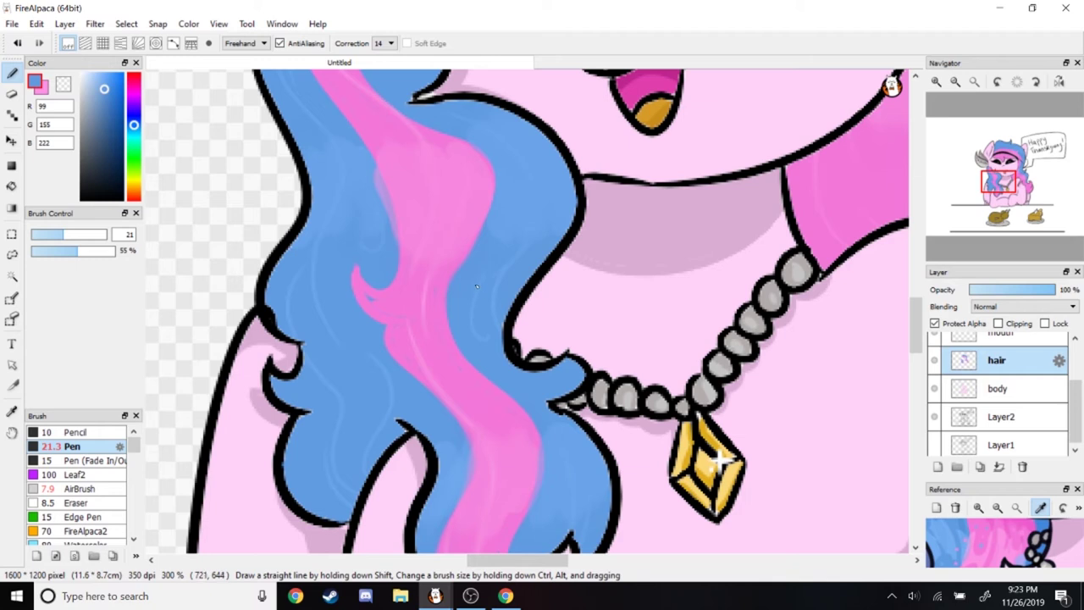
left_click(111, 251)
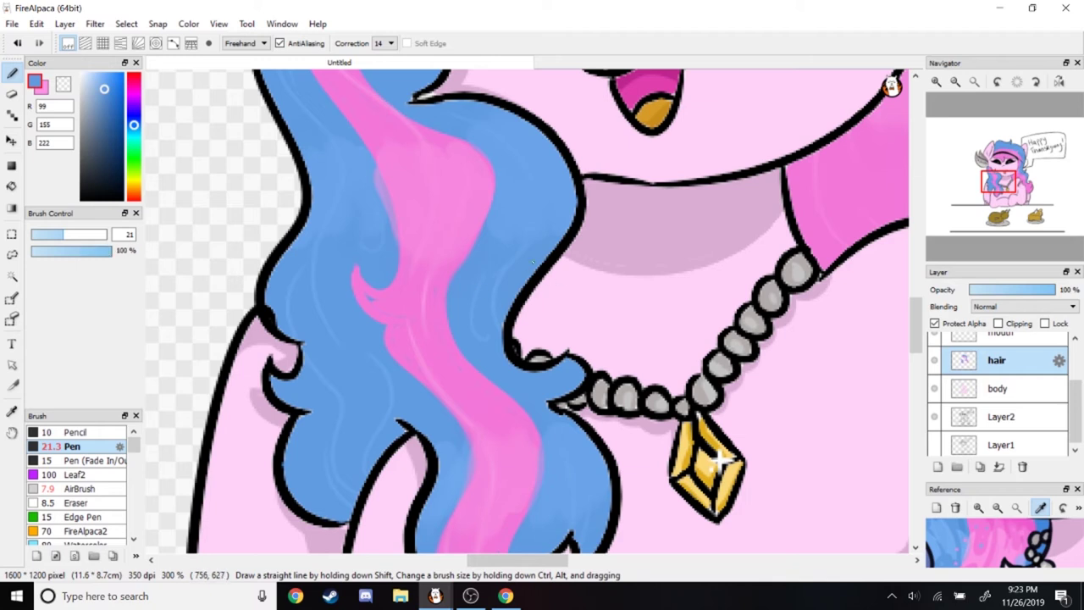
left_click(401, 250, "alt")
left_click_drag(440, 294, 459, 279)
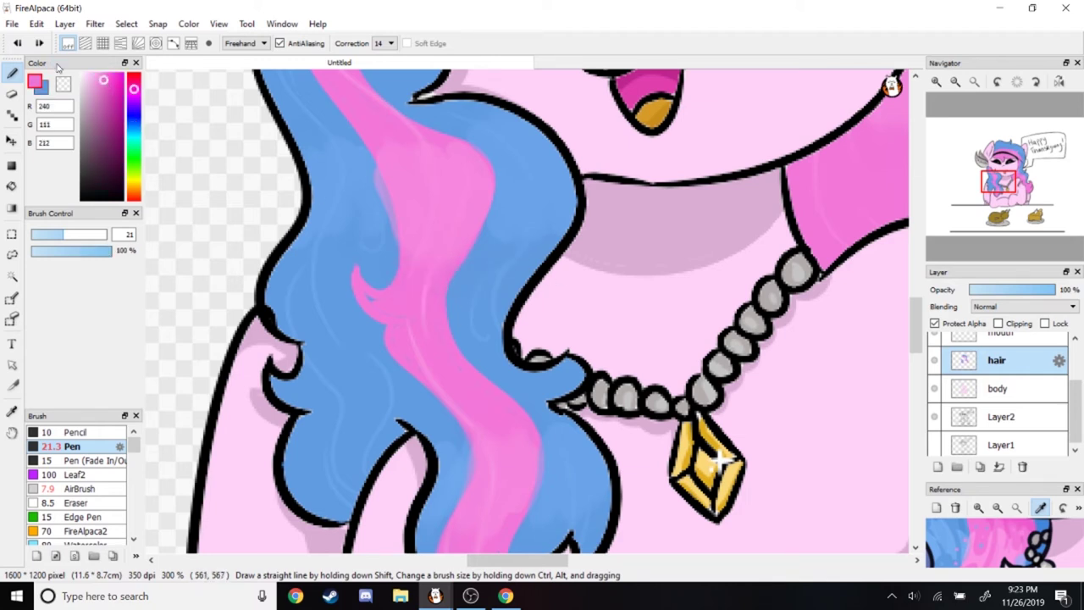
left_click(84, 251)
left_click(508, 303, "alt")
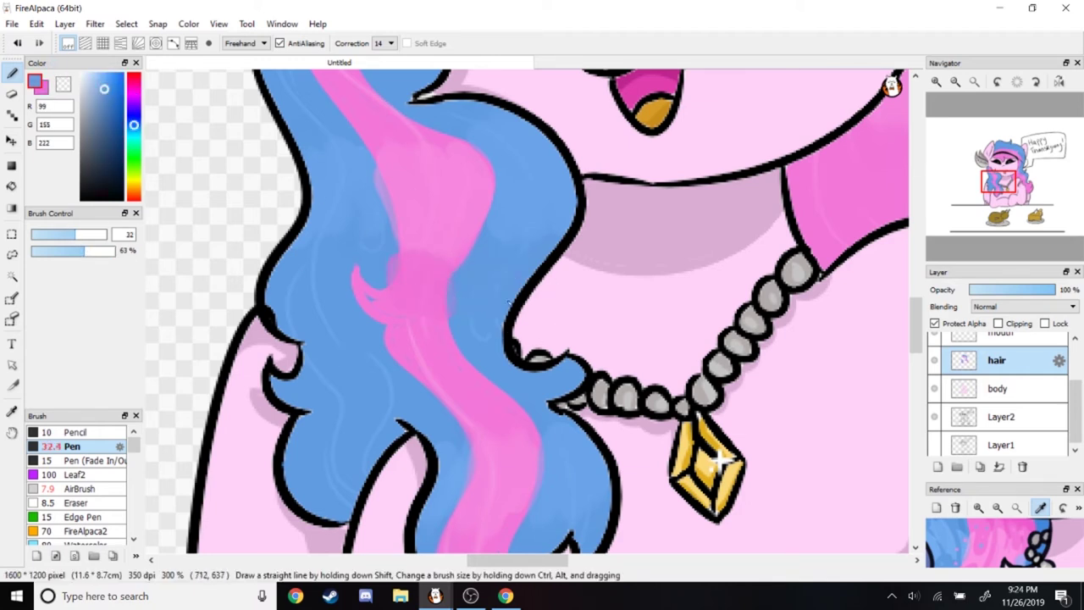
Shade the hair lock over the far shoulder and the hair around the headband with the same pink and blue tones
left_click_drag(1000, 181, 1019, 179)
left_click(624, 297, "alt")
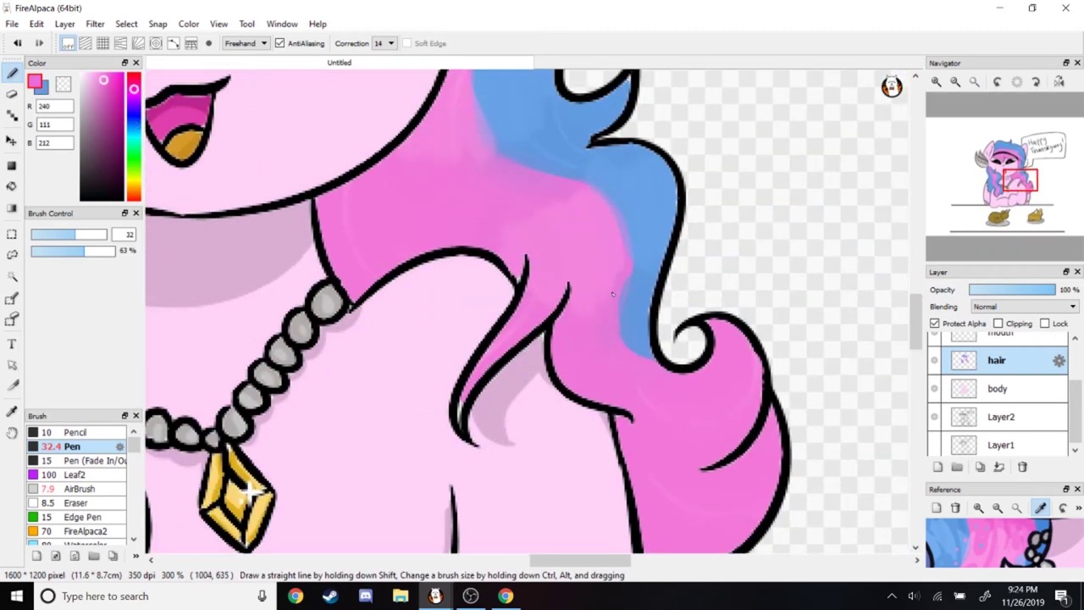
left_click_drag(584, 303, 732, 315)
key("x")
left_click(1014, 154)
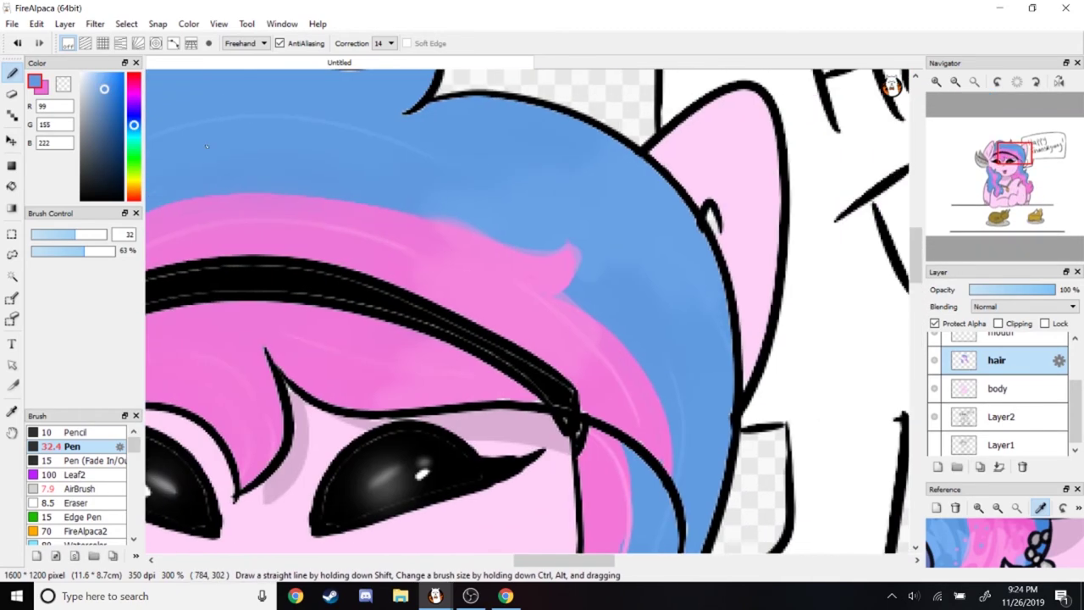
key("x")
scroll(216, 180, "down", 5)
scroll(342, 184, "up", 5)
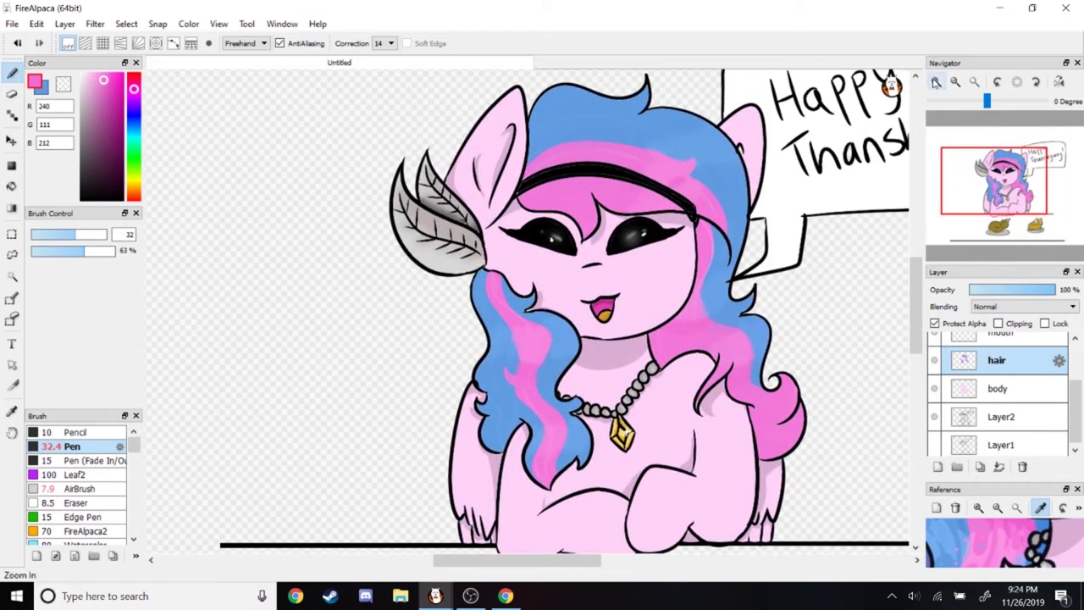
Pick a darker blue (92, 148, 215) and paint shadow bands across the blue parts of the front lock
key("x")
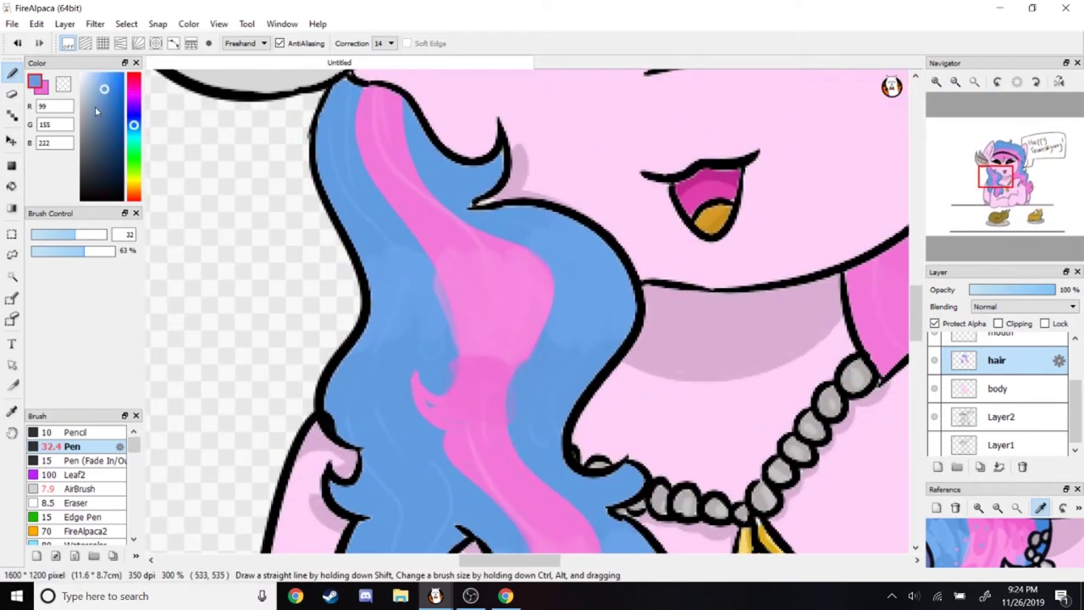
mouse_move(997, 177)
left_mouse_down()
mouse_move(1017, 193)
mouse_move(990, 195)
left_mouse_up()
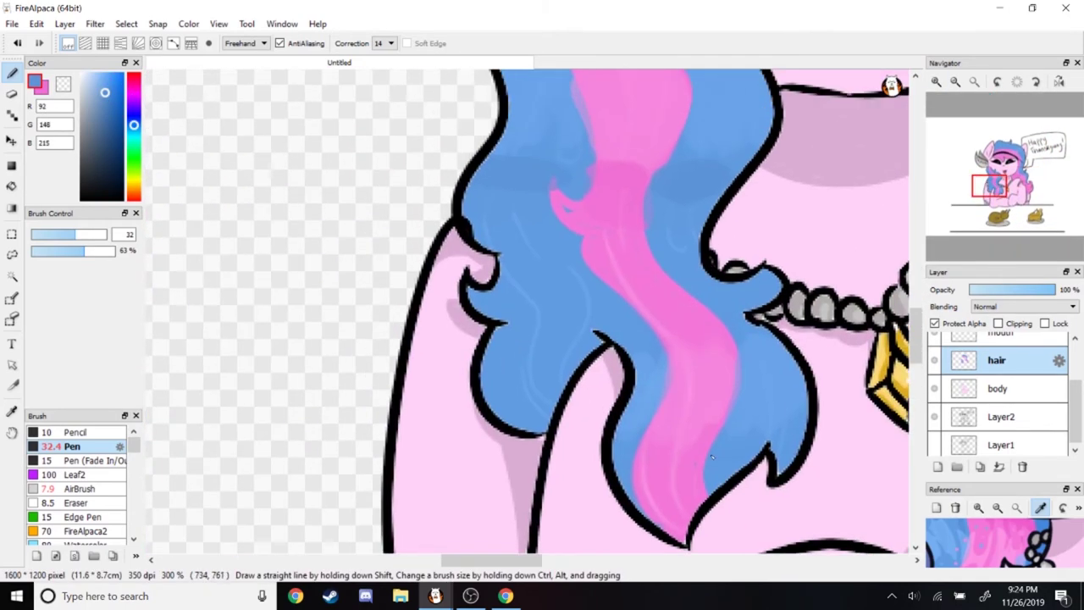
Shade the blue hair on top of the head with darker blue (92, 148, 215) strokes, using the pen at size 19 and 67% opacity
scroll(982, 110, "down", 4)
left_click(936, 81)
left_click(936, 81)
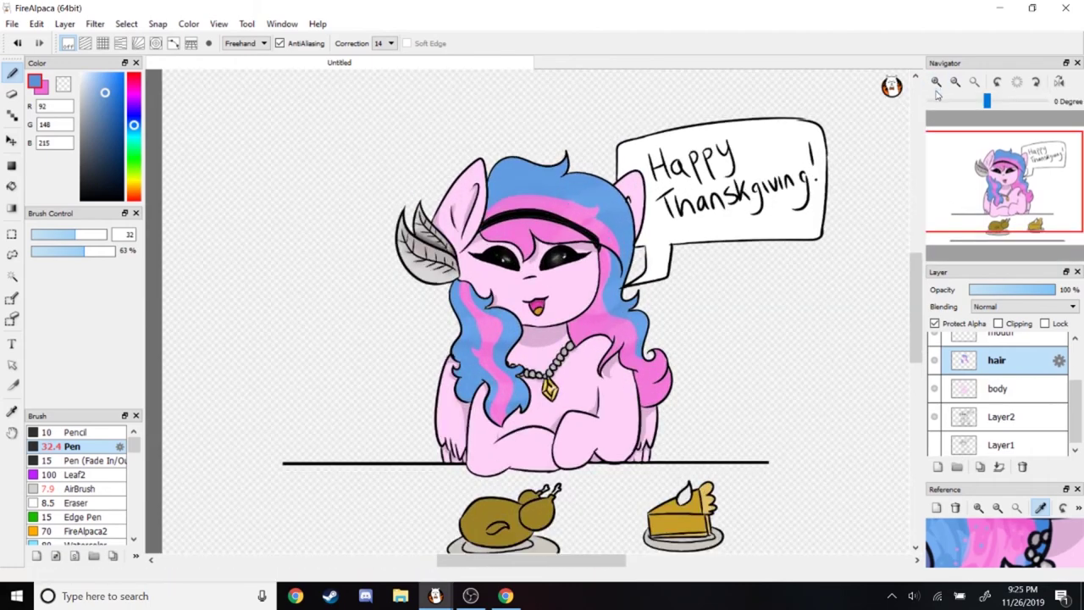
left_click(936, 82)
left_click(993, 150)
left_click(936, 82)
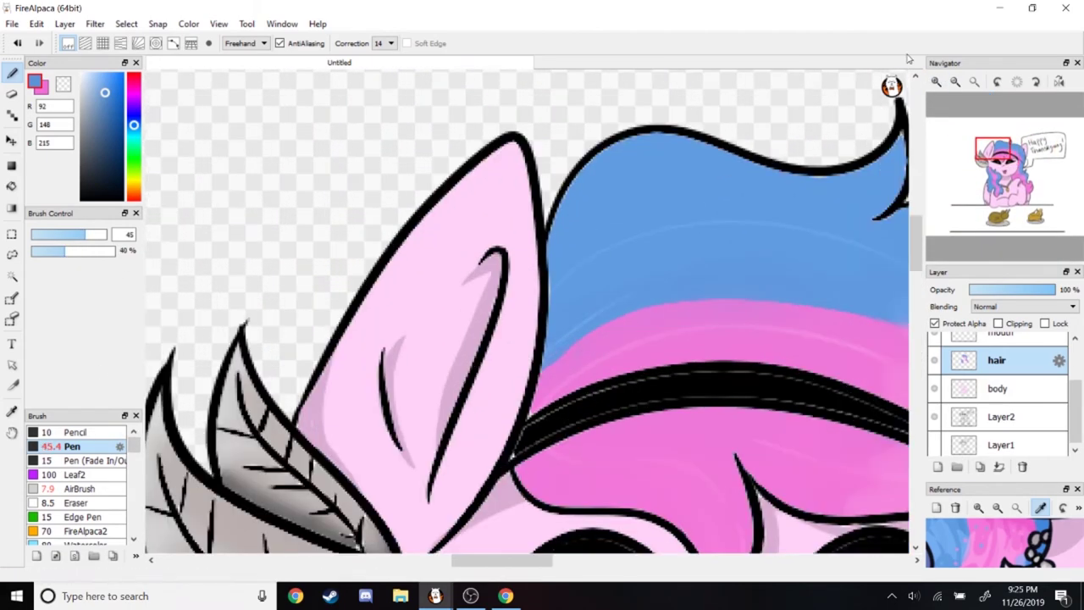
left_click(61, 235)
left_click(87, 251)
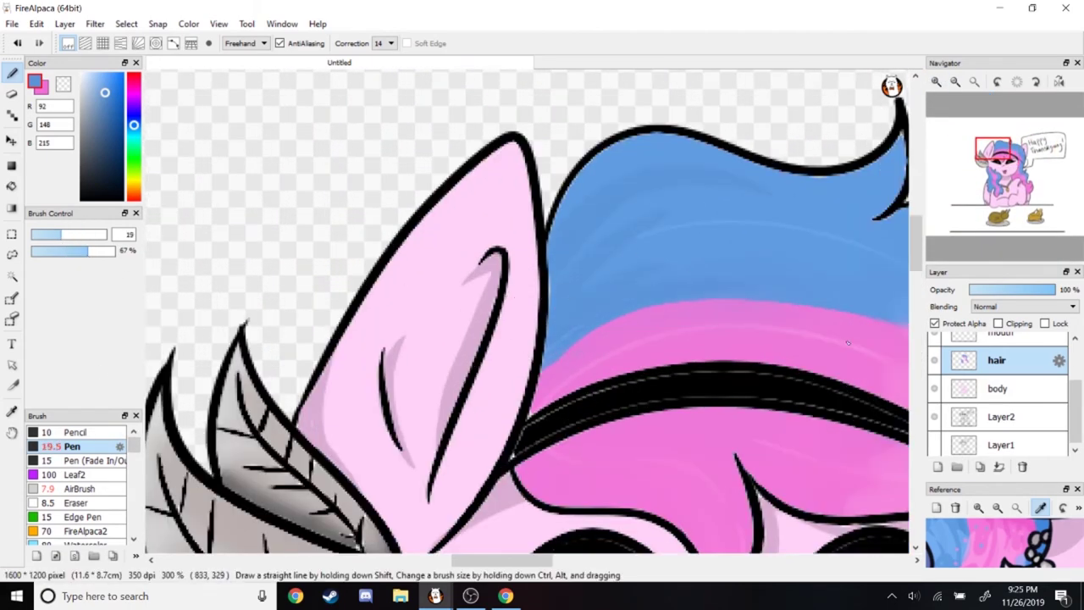
left_click(1011, 166)
scroll(650, 435, "up", 5)
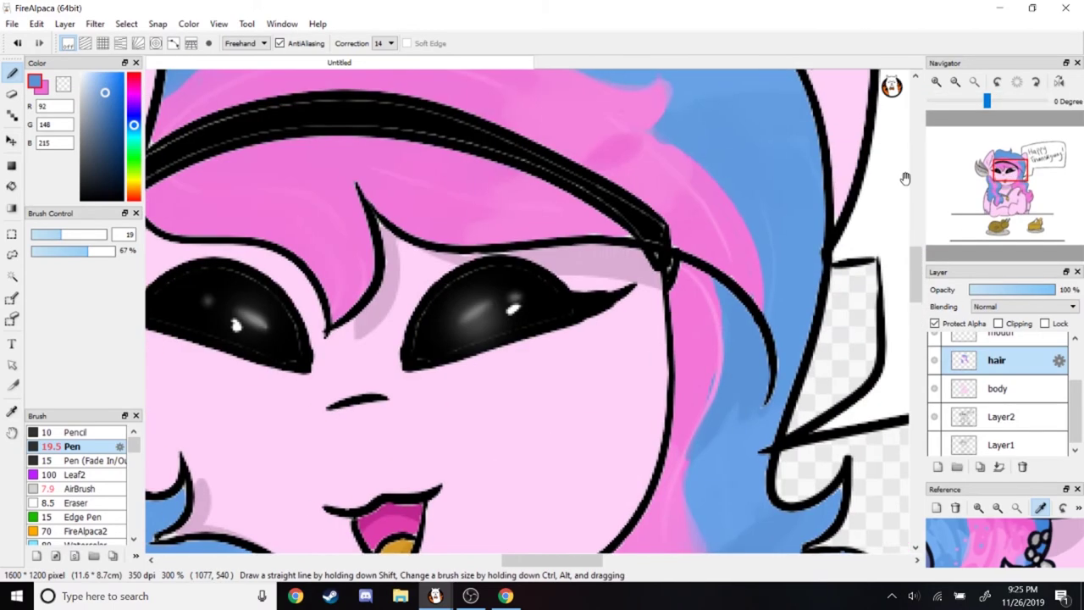
scroll(571, 329, "down", 5)
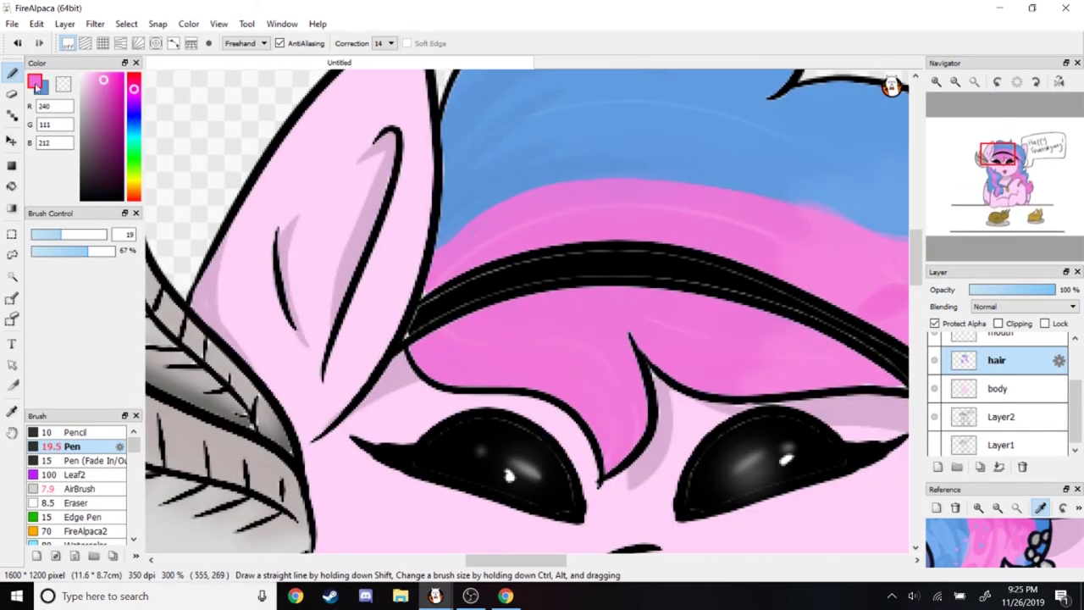
Pick a darker pink (229, 91, 199) and shade the pink hair around the headband, the bangs and the curled hair end
left_click(474, 254, "alt")
mouse_move(432, 280)
left_mouse_down()
mouse_move(521, 246)
mouse_move(521, 220)
left_mouse_up()
left_click_drag(411, 326, 571, 329)
scroll(571, 329, "down", 5)
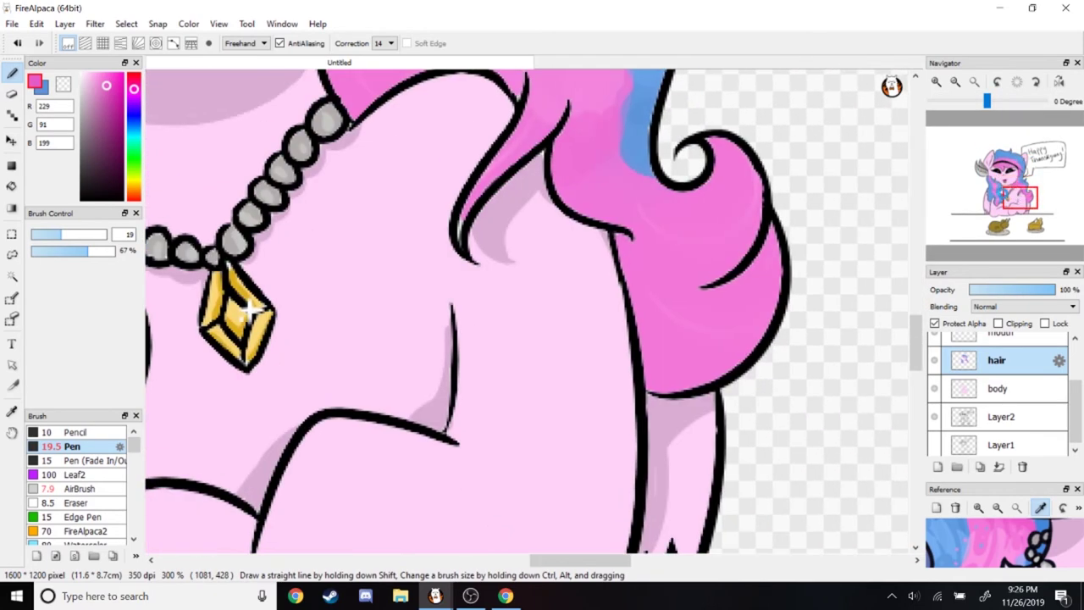
mouse_move(746, 148)
left_mouse_down()
mouse_move(758, 271)
mouse_move(682, 386)
left_mouse_up()
Add darker pink shading strokes to the pink stripe of the front lock and the hair over the far shoulder
scroll(985, 174, "down", 5)
scroll(985, 174, "up", 5)
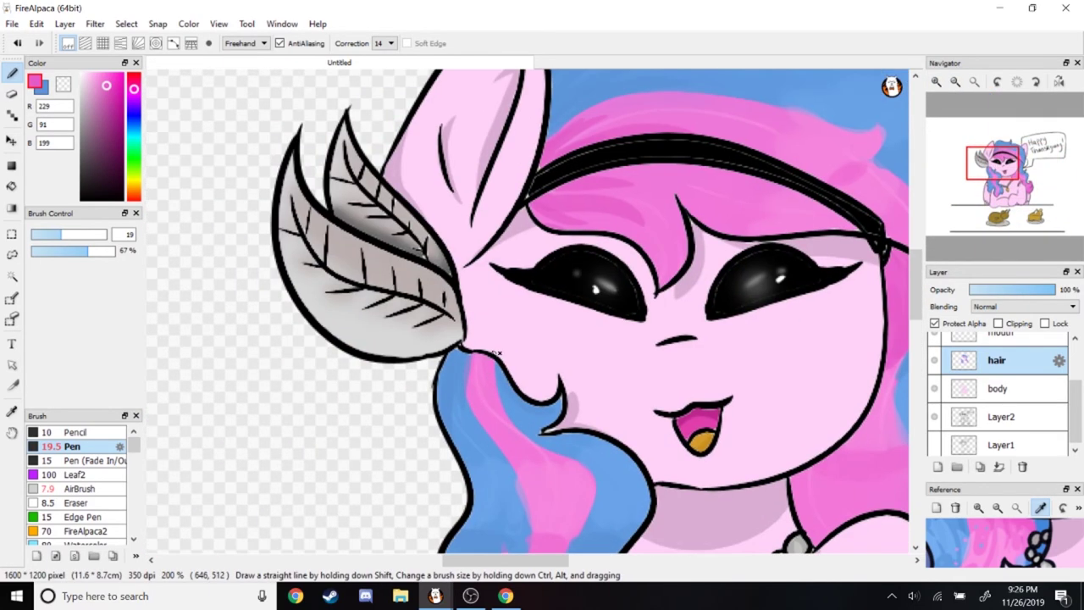
scroll(985, 173, "down", 2)
left_click_drag(897, 174, 584, 309)
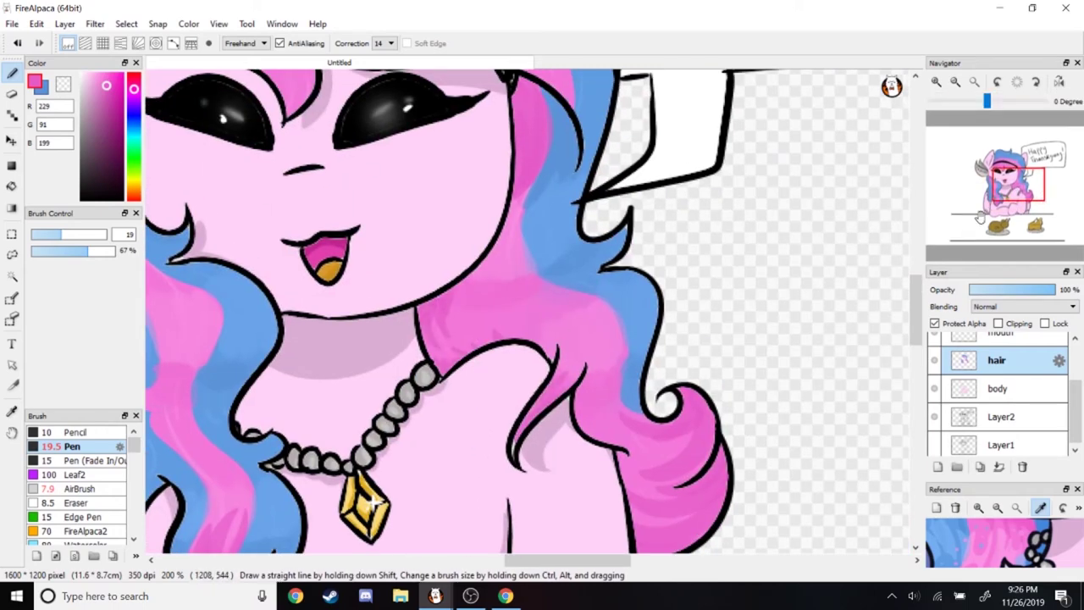
scroll(1027, 147, "up", 2)
scroll(1028, 146, "down", 5)
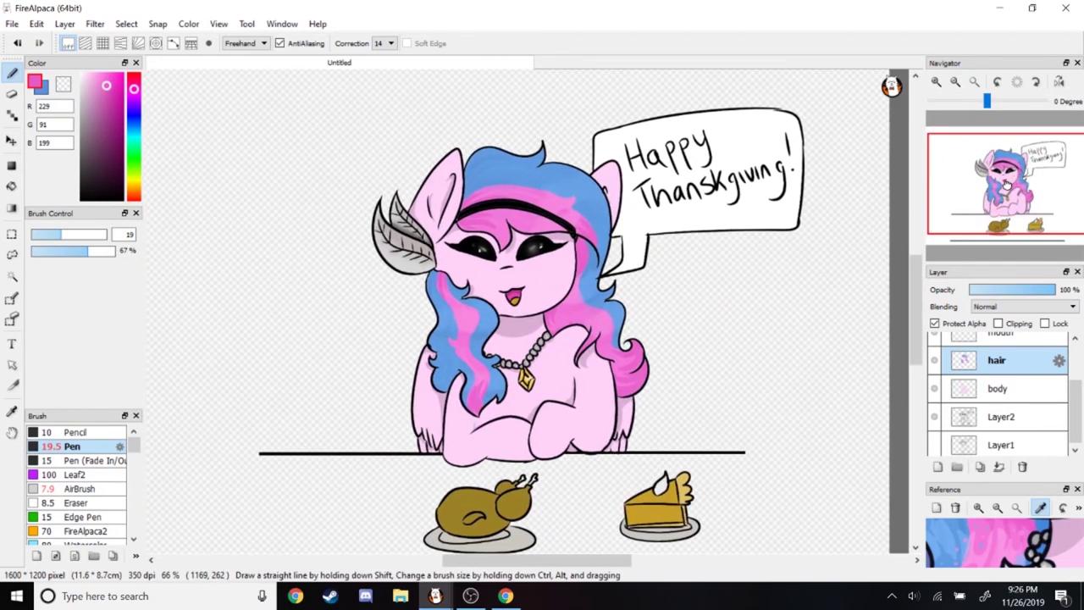
Paint a highlight band across the upper front lock in light pink (254, 182, 238) and light blue (126, 174, 233)
scroll(401, 391, "up", 3)
left_click(97, 74)
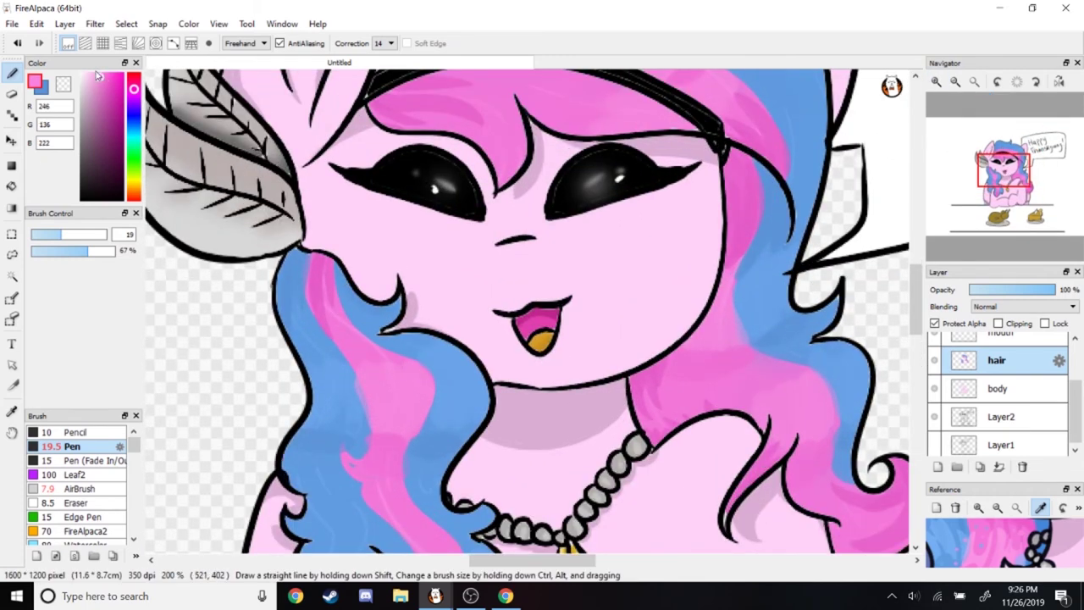
scroll(676, 247, "up", 1)
left_click_drag(253, 349, 651, 242)
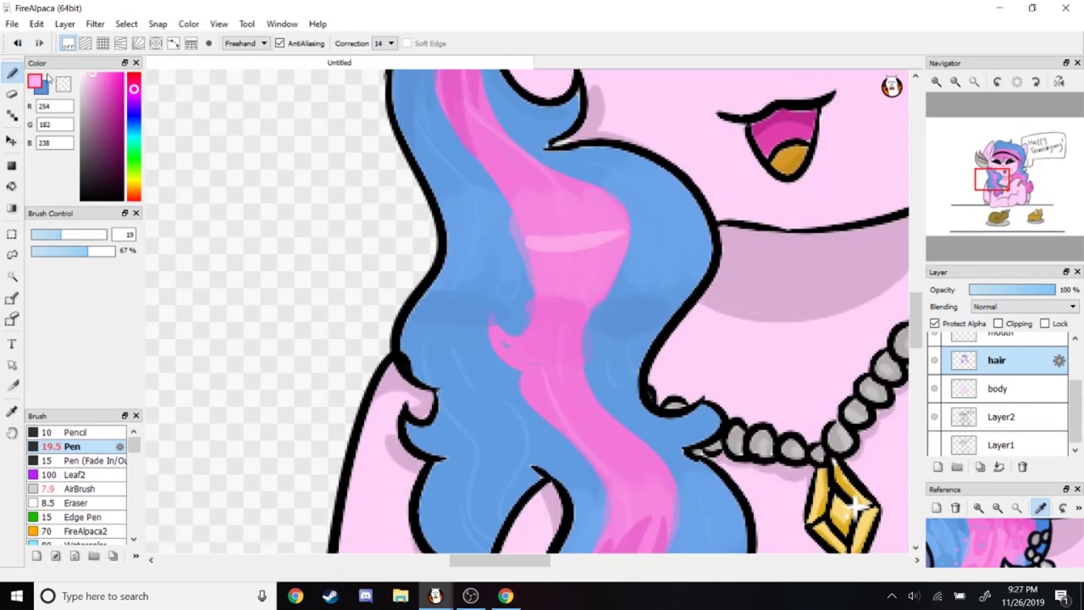
left_click(651, 242, "alt")
scroll(76, 487, "down", 1)
Soften the highlight band on the upper front lock with the Blur brush at size 101 and 100% opacity
left_click(72, 530)
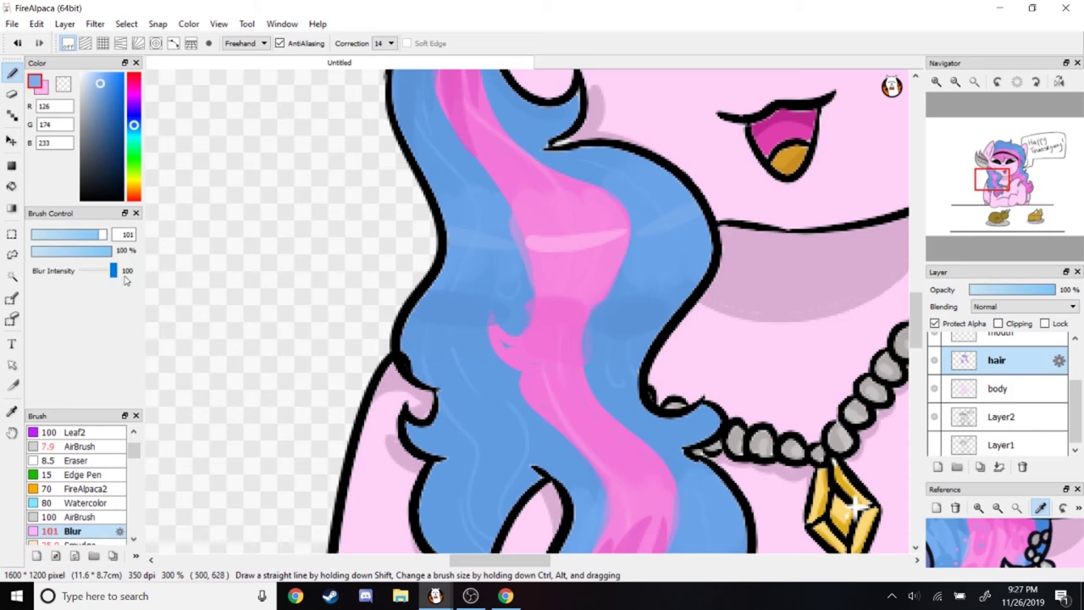
left_click_drag(597, 242, 527, 244)
left_click_drag(592, 356, 487, 196)
scroll(77, 487, "up", 1)
Paint light pink and light blue highlight bands with the pen on the lower front lock, the far-shoulder hair and the hair above the headband
left_click(72, 445)
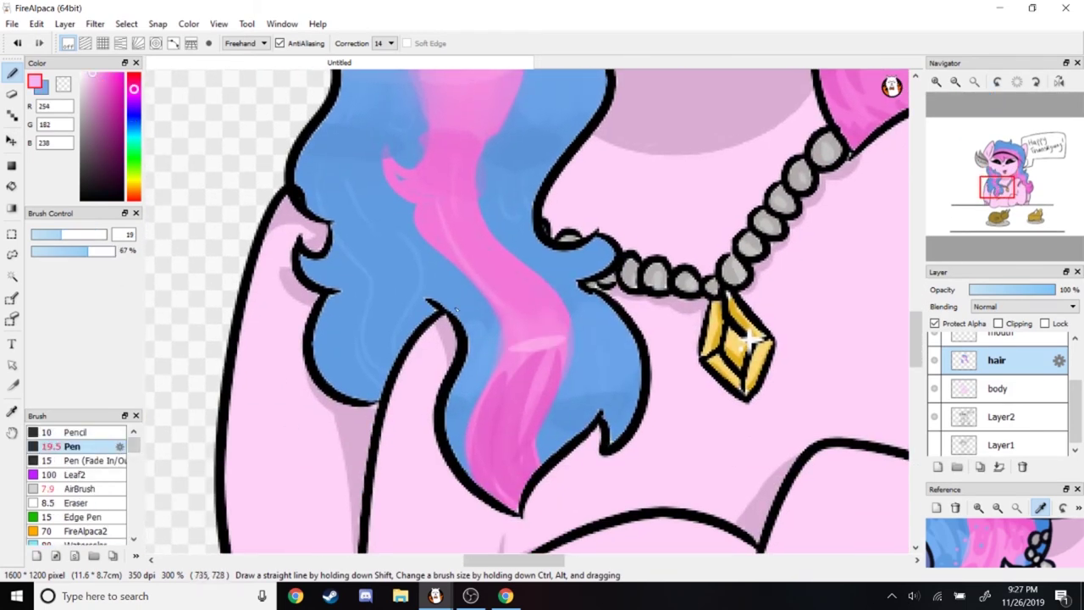
key("x")
left_click(1019, 190)
left_click_drag(1019, 189, 1008, 175)
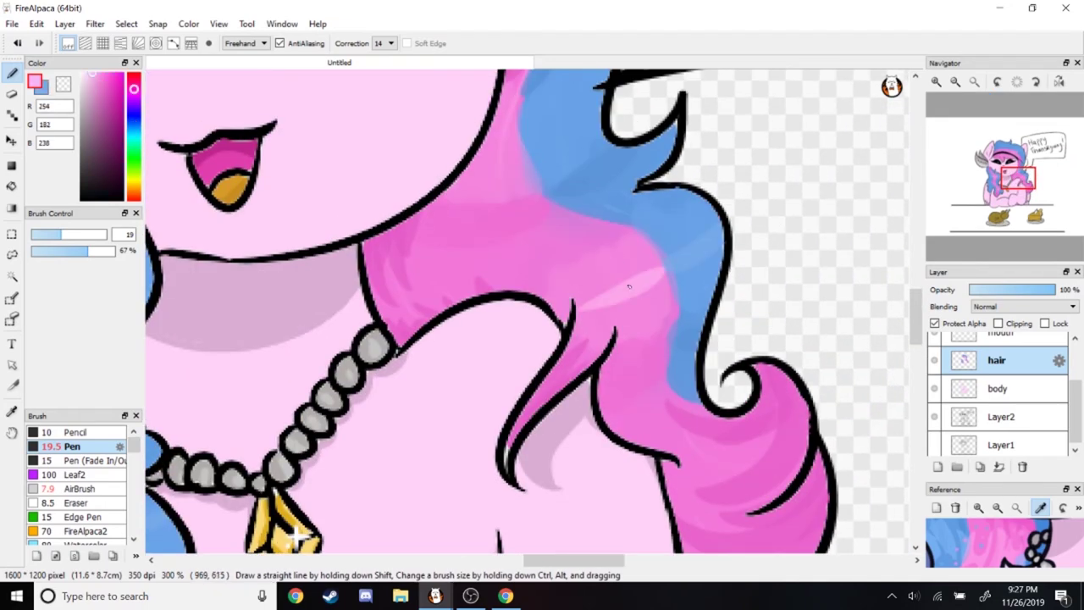
left_click_drag(622, 289, 756, 323)
scroll(733, 205, "up", 5)
key("x")
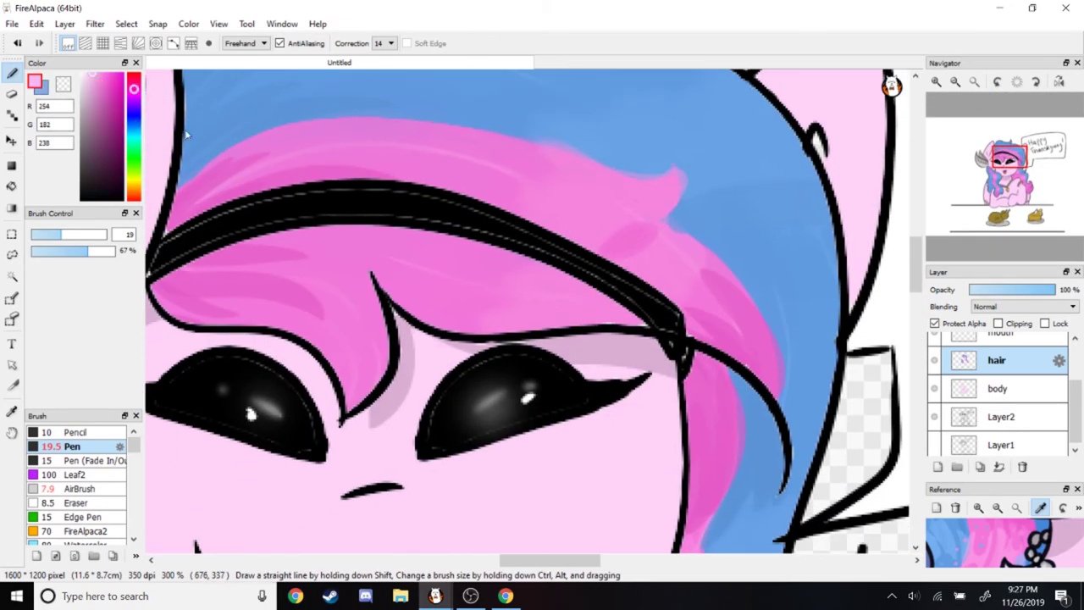
left_click_drag(566, 239, 640, 172)
key("x")
Soften the remaining hair highlight bands with the Blur brush at size 101, lowering its opacity to 75%
scroll(682, 133, "down", 10)
scroll(76, 487, "down", 2)
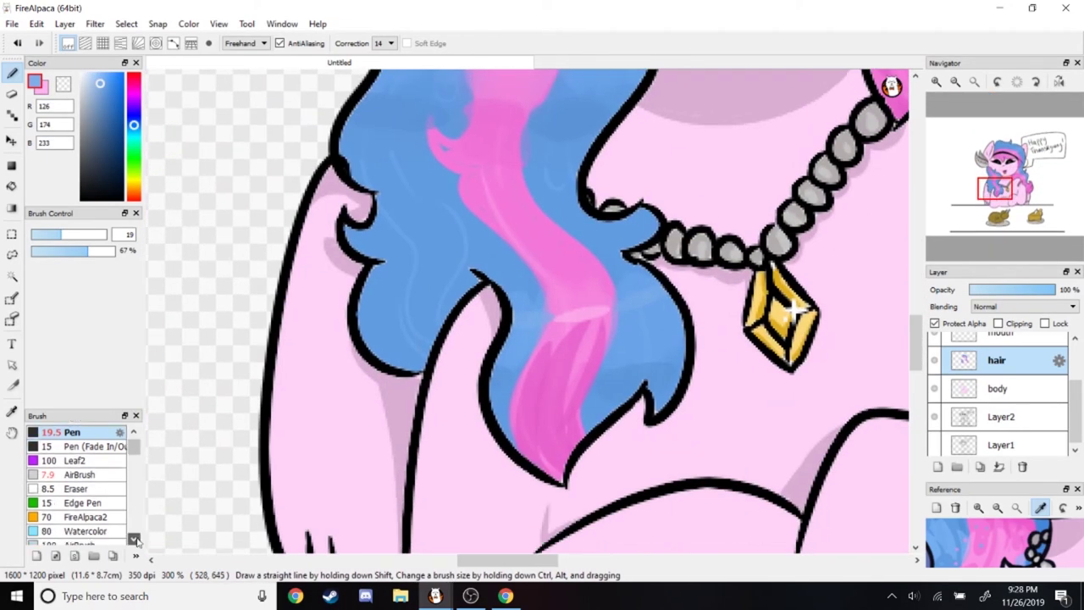
left_click(72, 531)
scroll(576, 317, "down", 3)
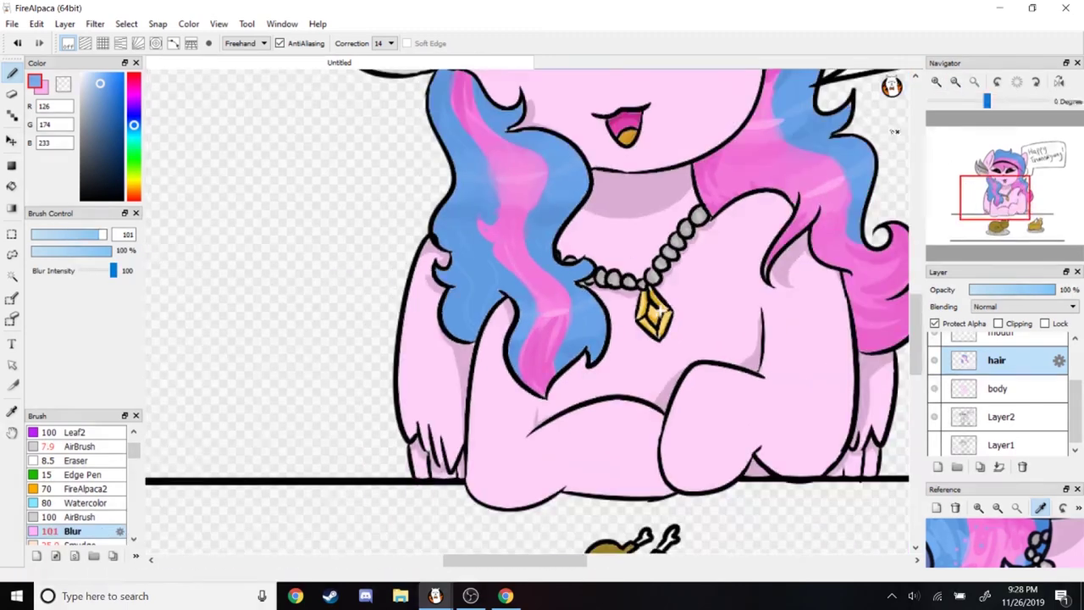
left_click(90, 250)
scroll(718, 401, "up", 2)
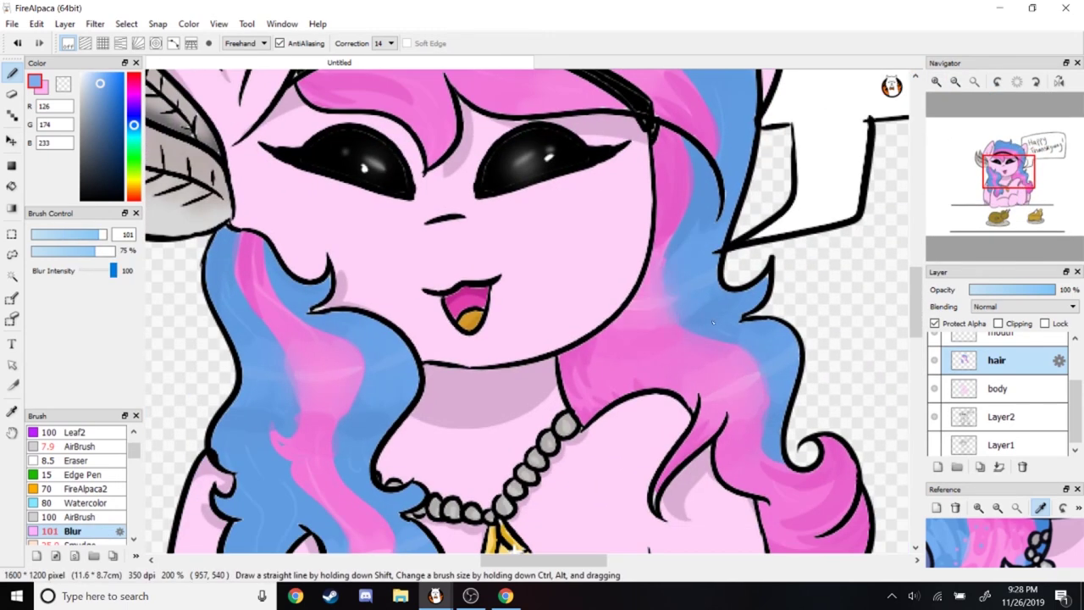
scroll(719, 400, "up", 2)
scroll(576, 465, "down", 5)
scroll(576, 465, "left", 4)
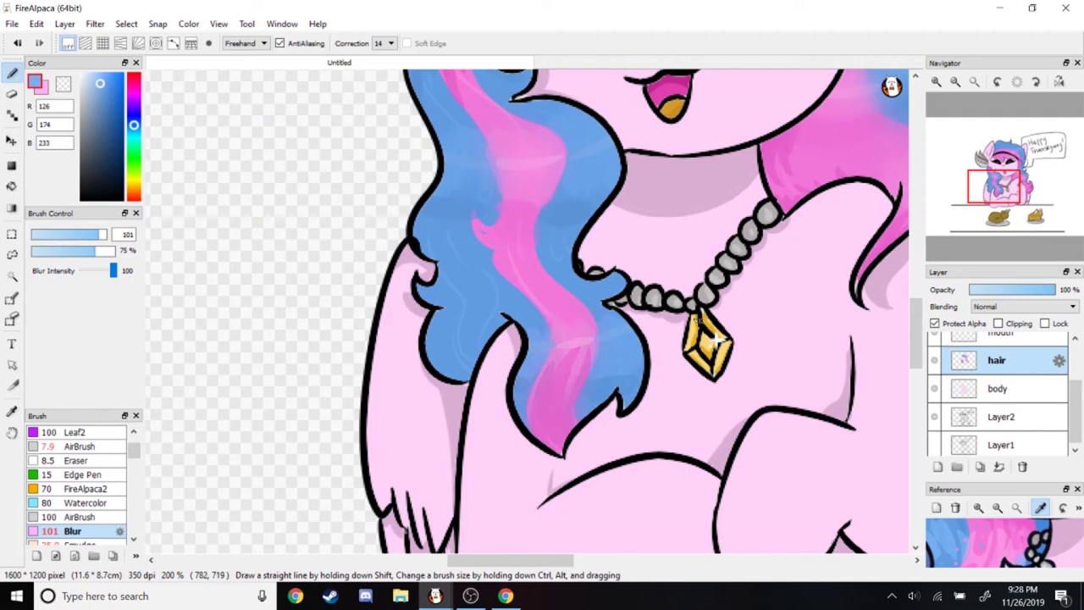
scroll(696, 317, "up", 3)
scroll(730, 265, "right", 4)
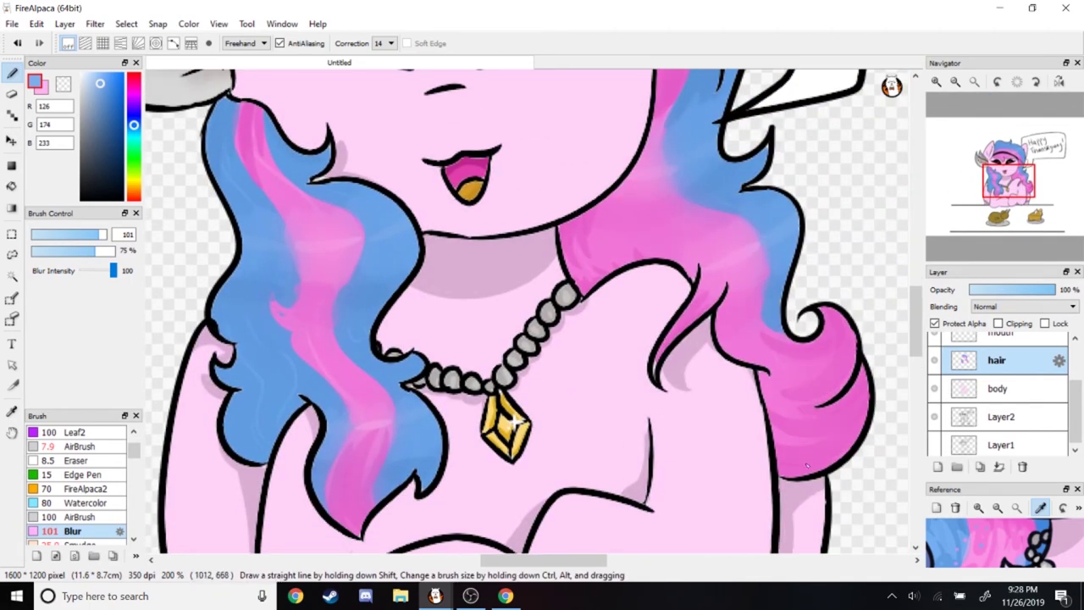
scroll(807, 465, "up", 4)
scroll(808, 464, "down", 2)
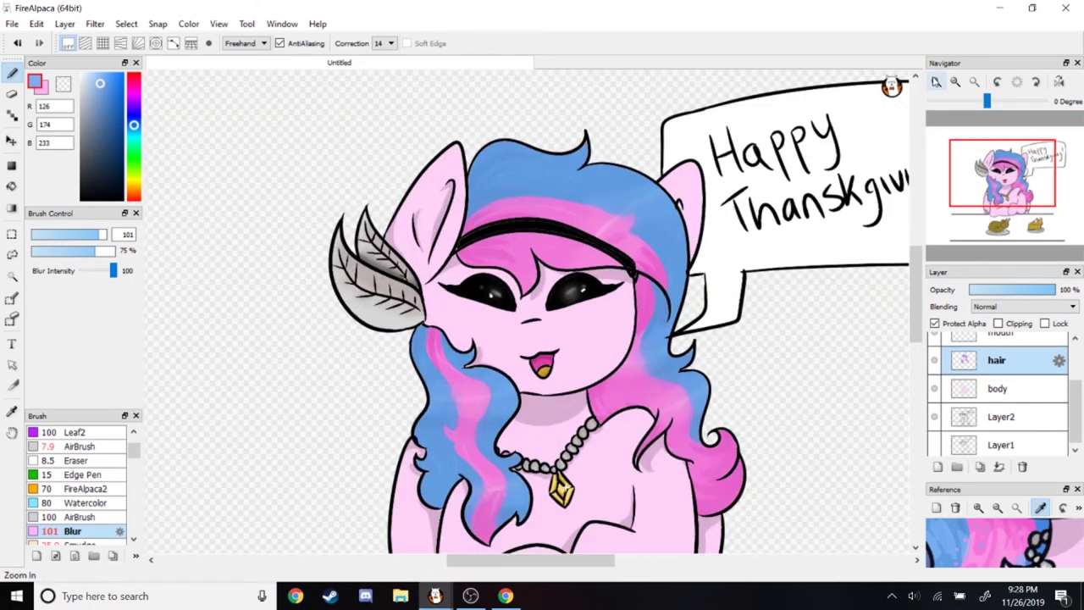
Dot light pink and light blue sparkles around the front lock's highlight bands, using the pen at size 17 and 46% opacity
scroll(534, 313, "up", 2)
scroll(534, 314, "up", 4)
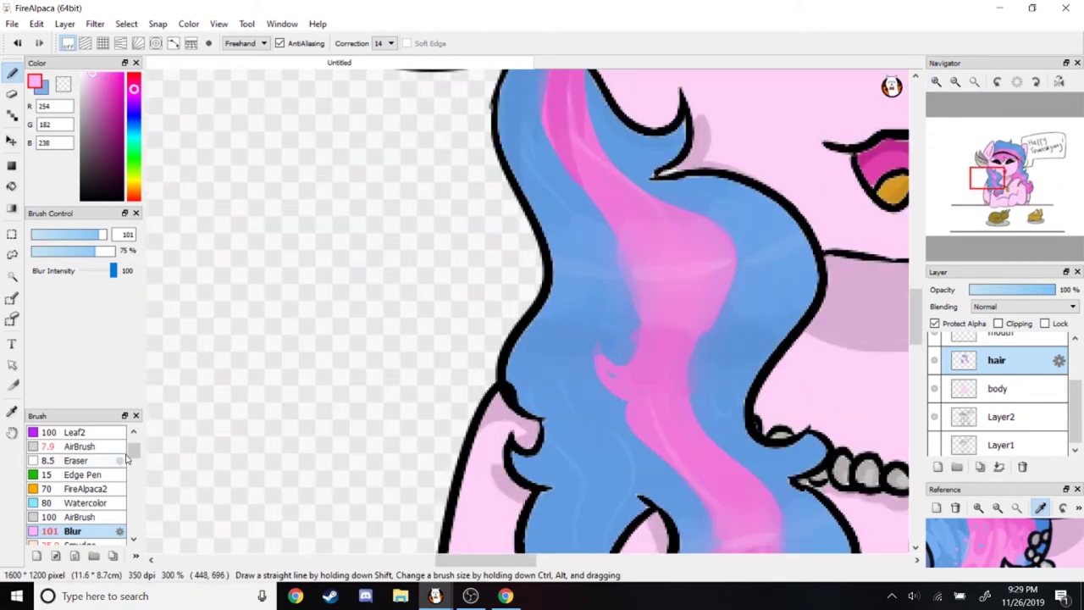
scroll(125, 457, "up", 1)
left_click(85, 447)
scroll(712, 244, "up", 1)
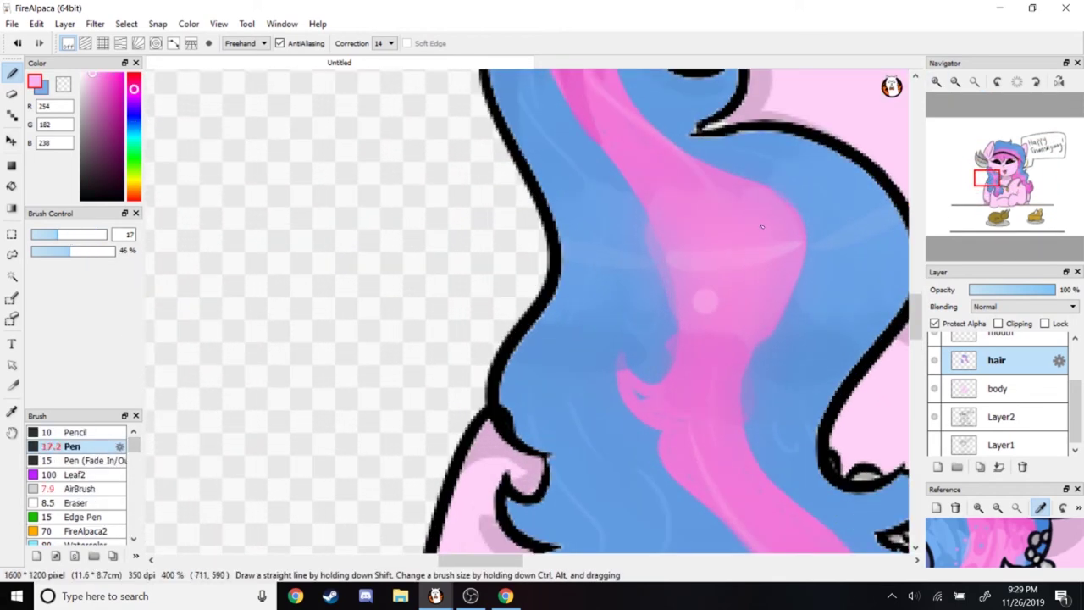
left_click(620, 253, "alt")
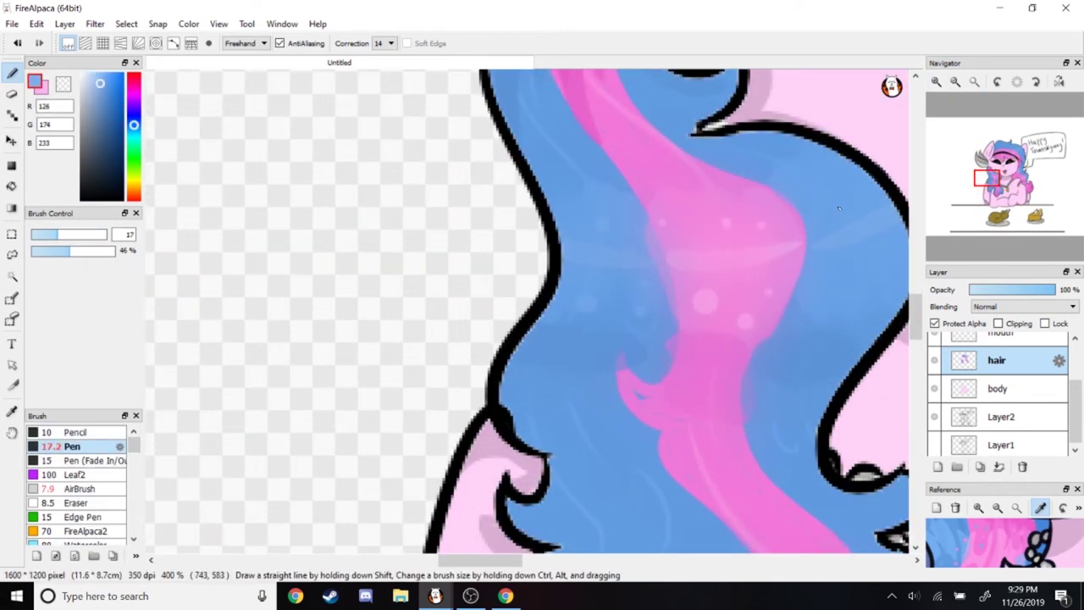
scroll(839, 208, "down", 2)
scroll(691, 315, "up", 2)
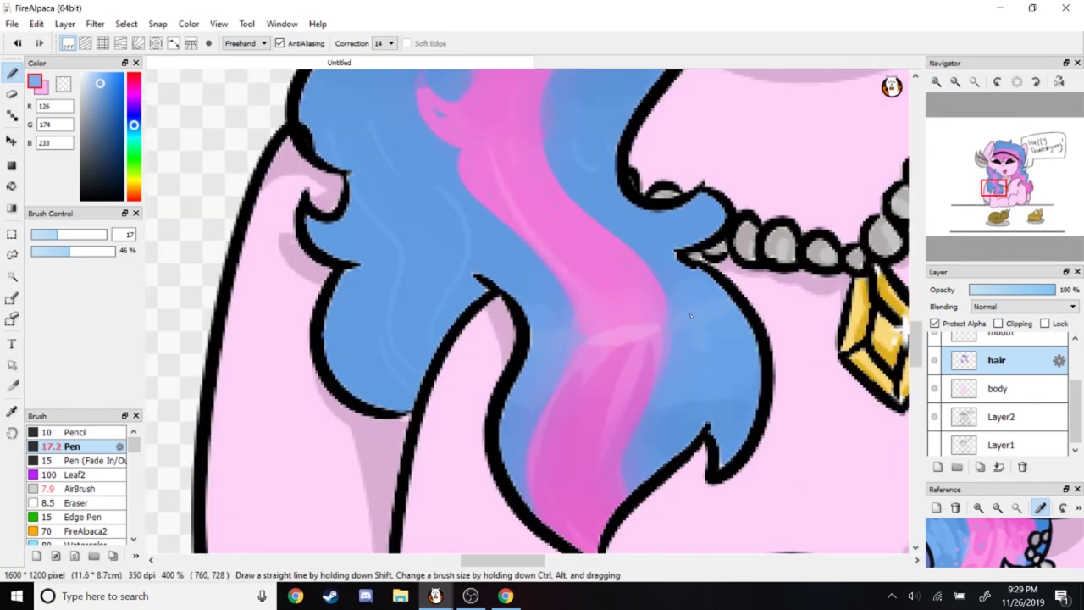
key("x")
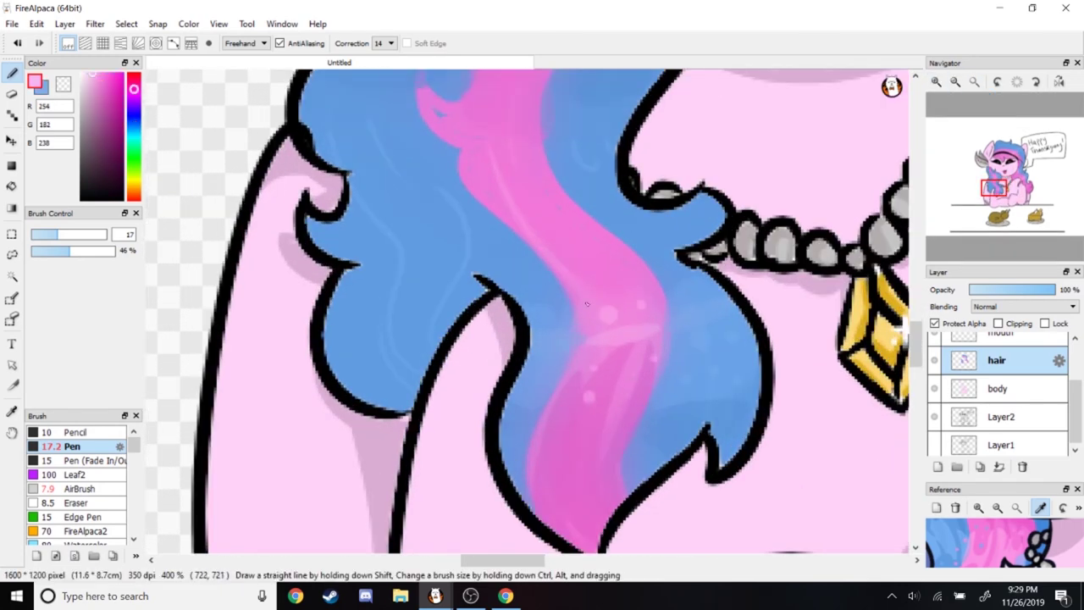
Dot light pink and light blue sparkles around the highlight band on the far-shoulder hair
scroll(586, 304, "right", 5)
left_click(627, 346)
left_click(636, 324)
left_click(588, 277)
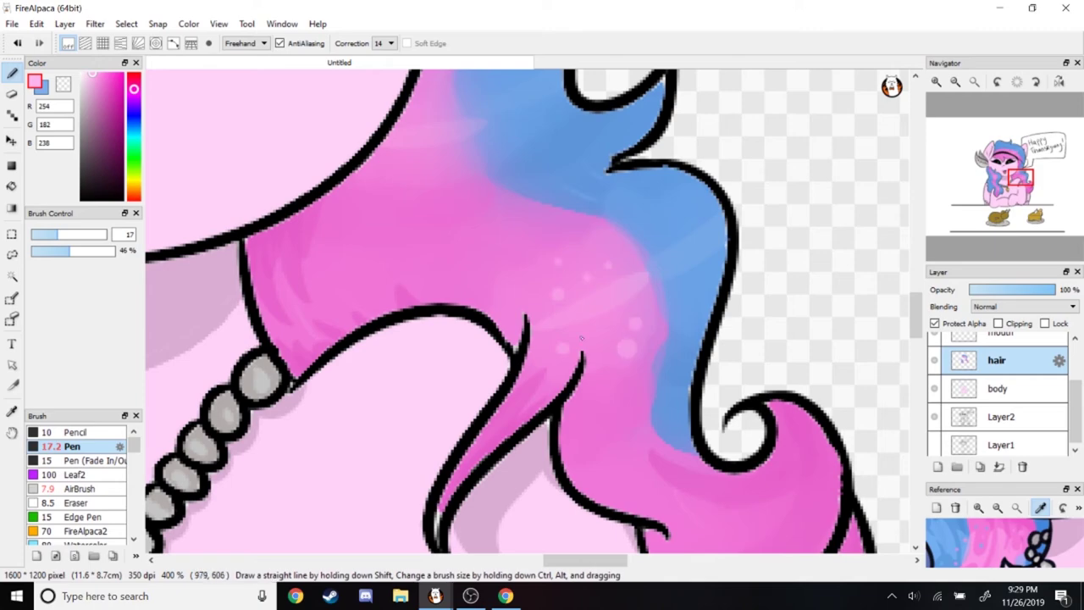
key("x")
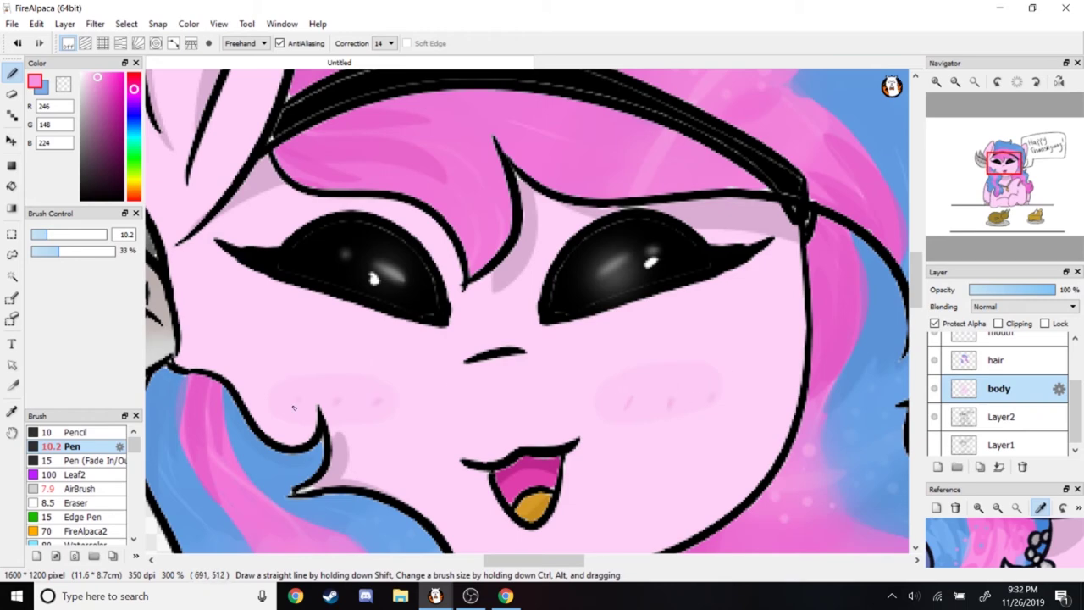
left_click(956, 81)
left_click(955, 81)
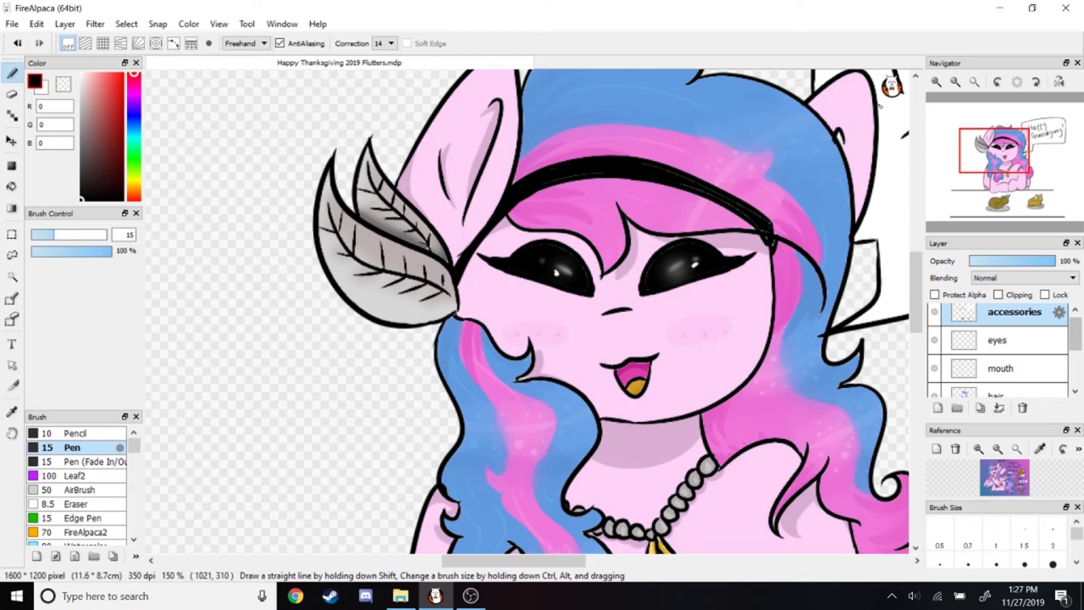
Draw the slanted side edges of the table on Layer2 with the black size 15 pen, and switch to the Eraser
scroll(879, 104, "right", 3)
left_click(953, 81)
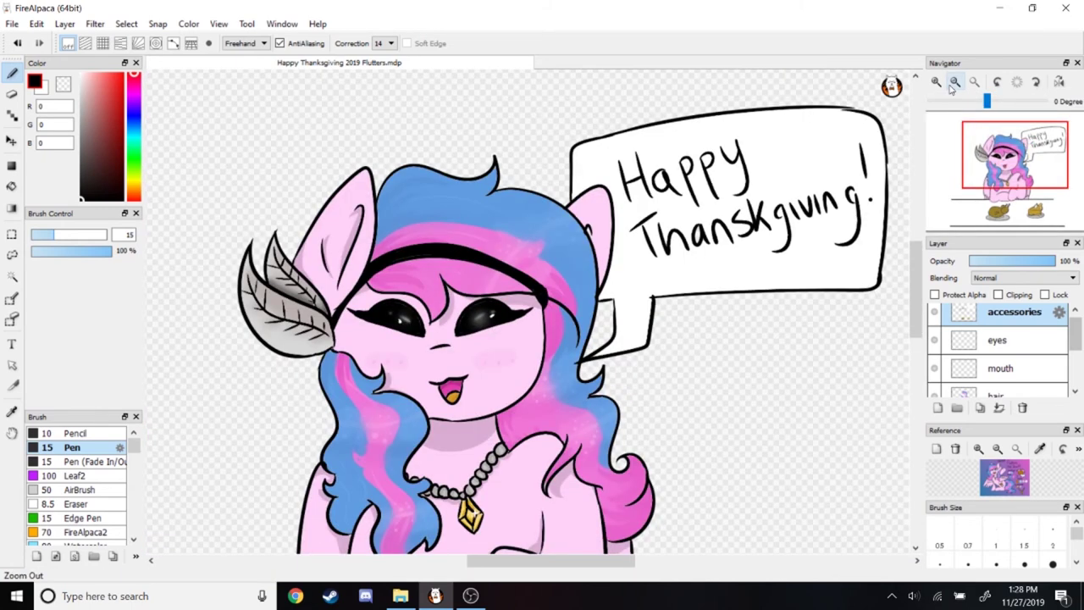
left_click(954, 82)
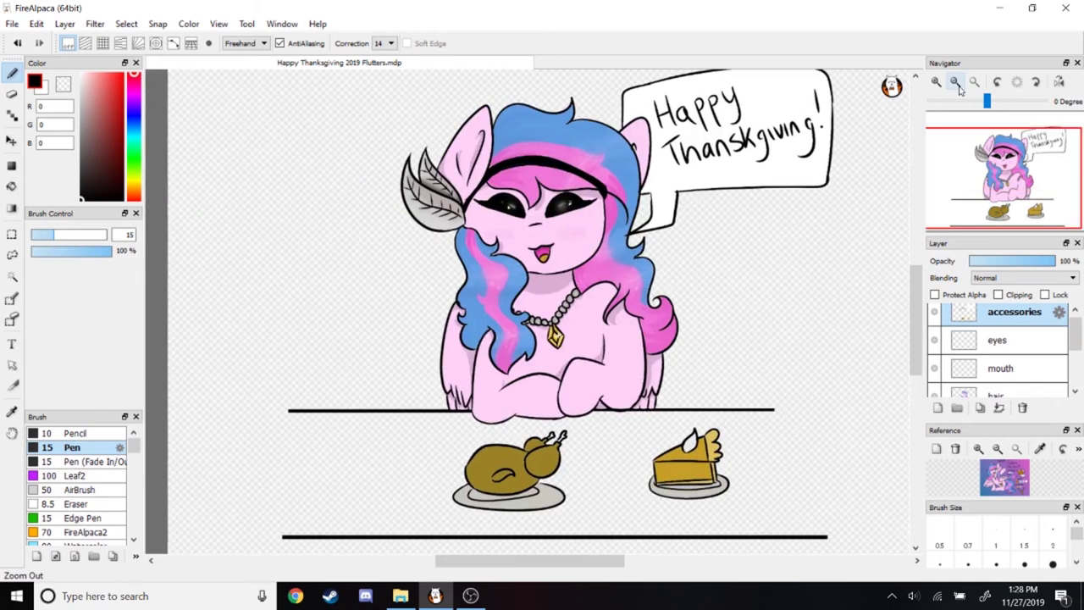
scroll(989, 191, "up", 3)
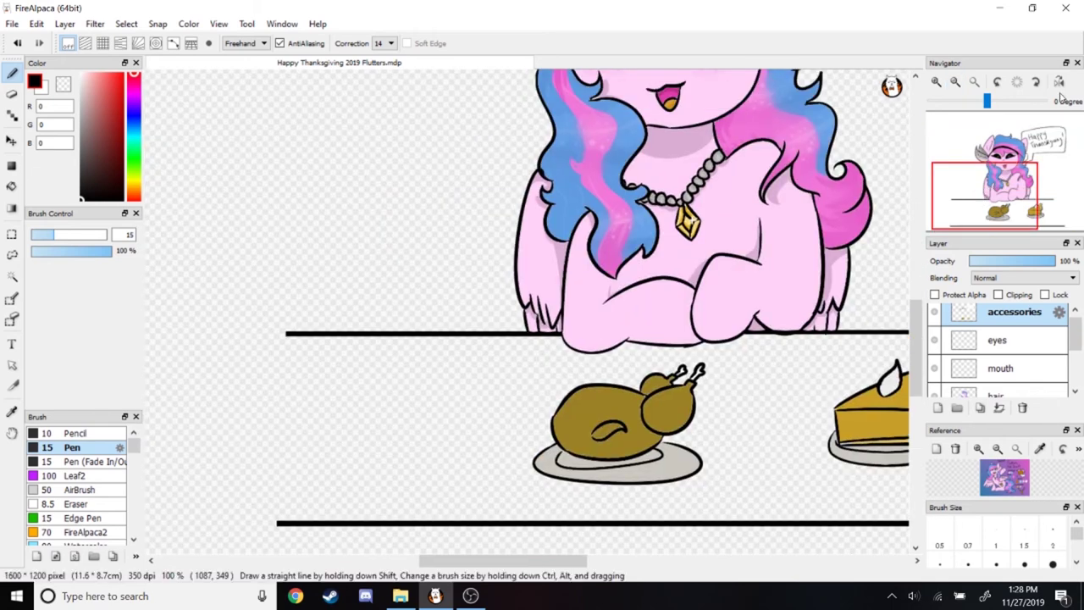
double_click(1004, 359)
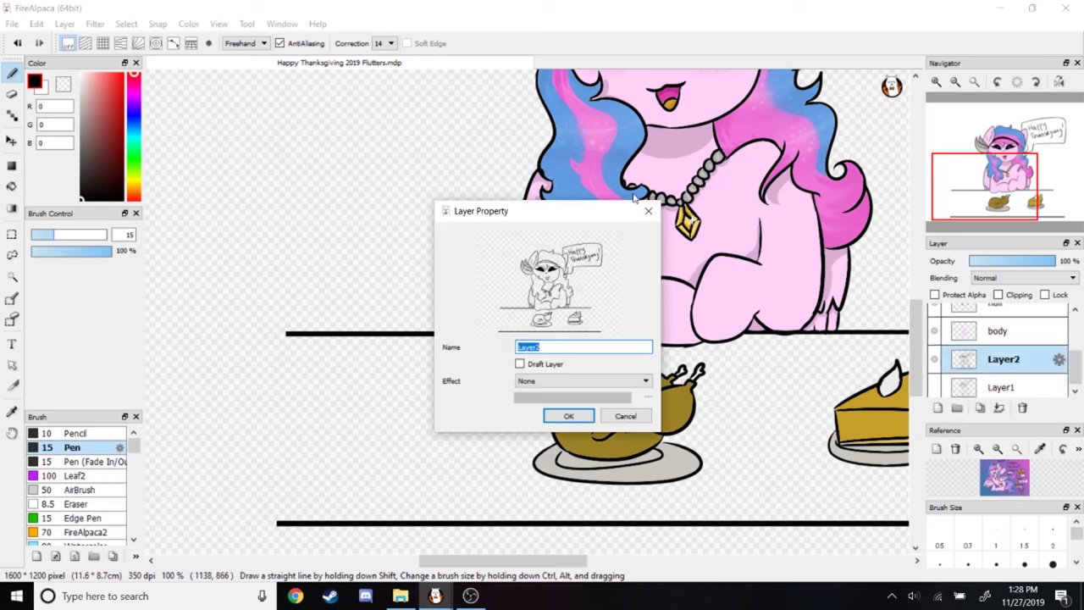
key("Return")
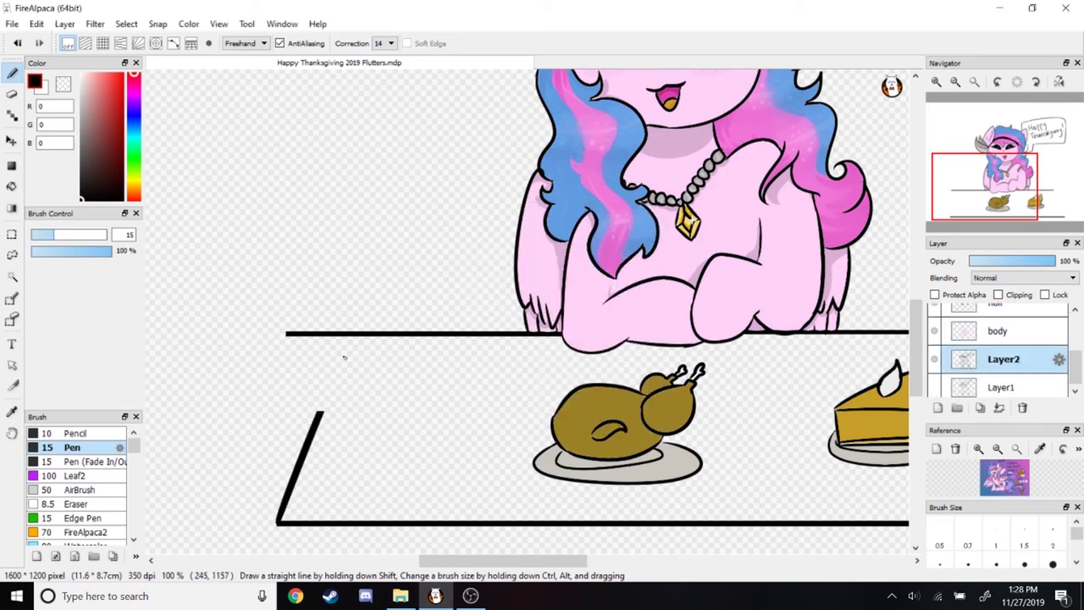
left_click_drag(344, 357, 61, 305)
left_click(12, 94)
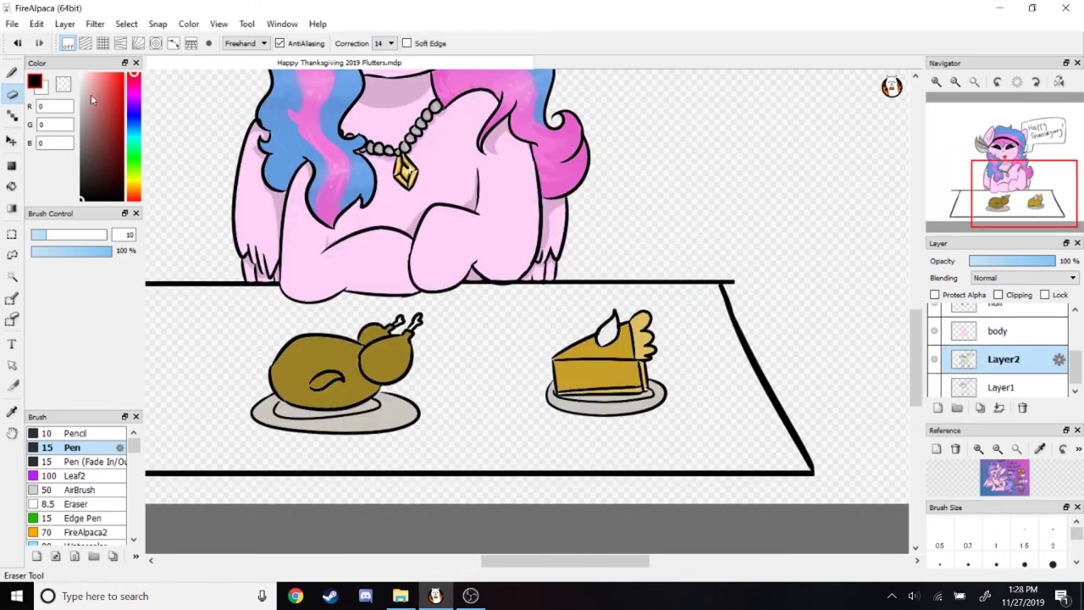
Clean up the table's edge lines with the Eraser and fill the table with light gray (202, 202, 202)
left_click_drag(108, 255, 502, 276)
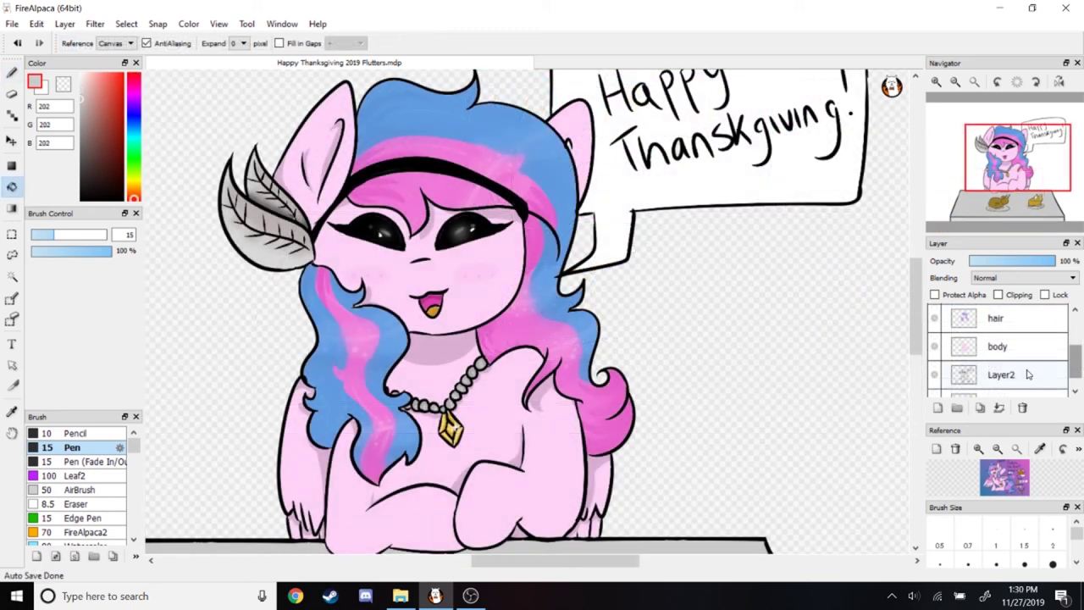
On Layer2 with Protect Alpha on, recolor the ear's inner lines and the face outline pink (216, 133, 203) with the size 15 pen
left_click(1028, 374)
key("b")
left_click(133, 91)
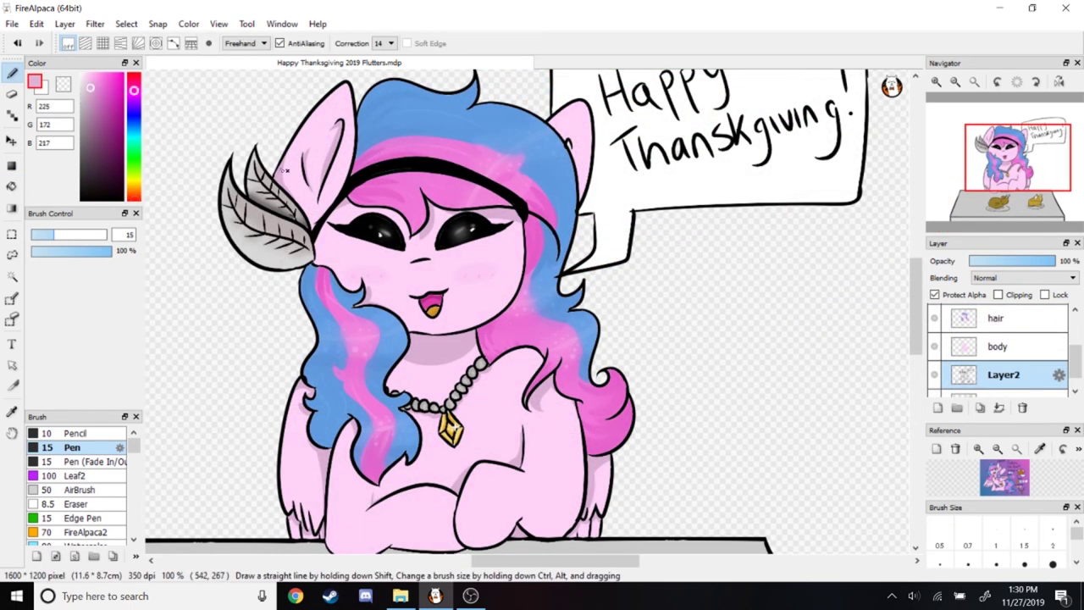
left_click(97, 93)
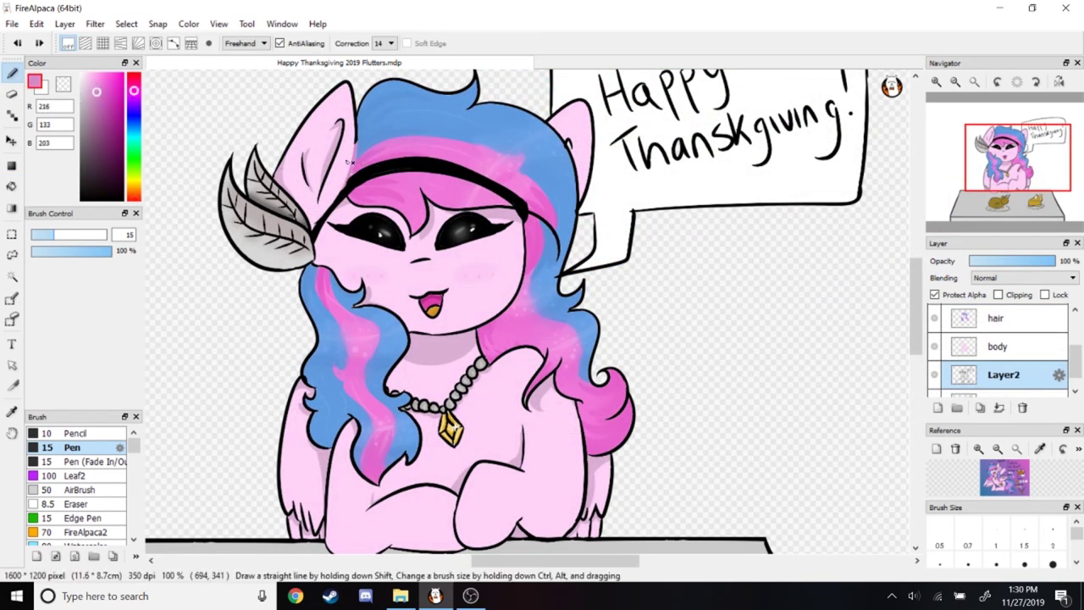
left_click_drag(331, 166, 324, 200)
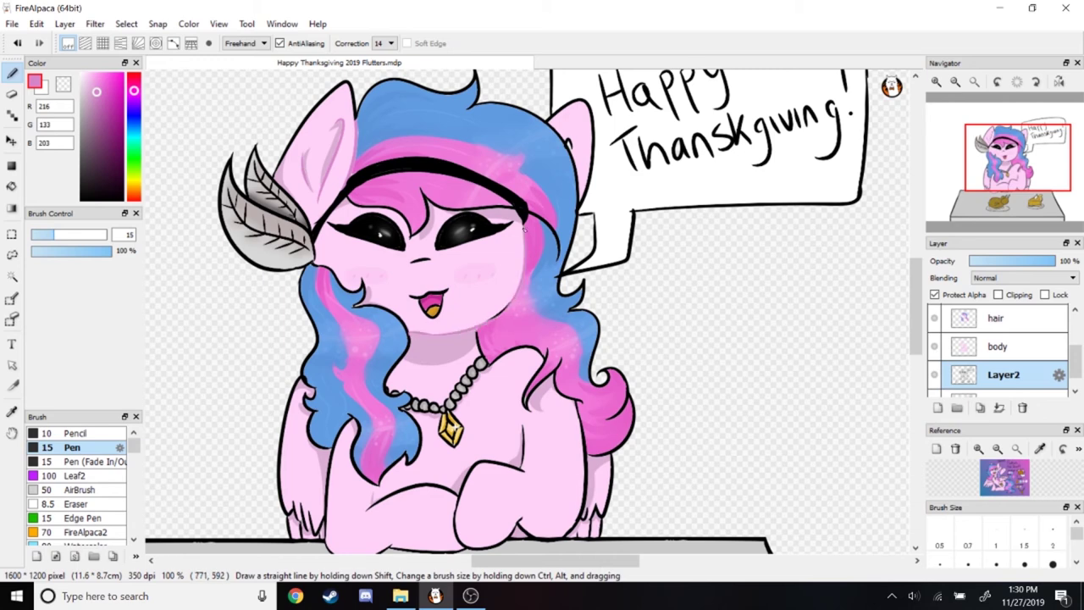
Recolor the inner outlines of the pony's chest, arms and wings in the same pink, enlarging the pen to size 25
scroll(765, 194, "down", 2)
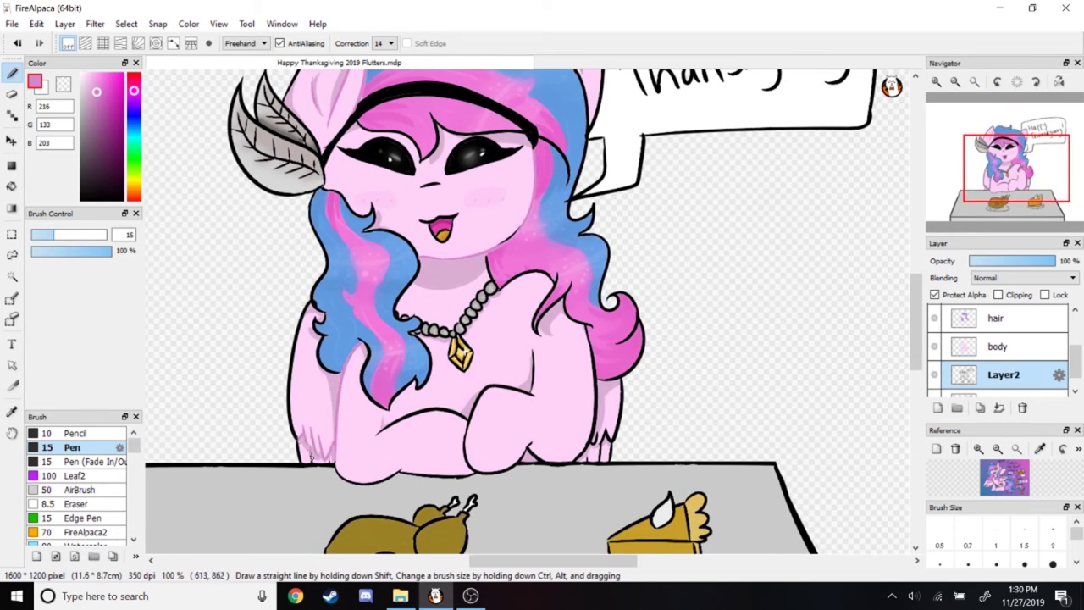
left_click_drag(382, 422, 398, 421)
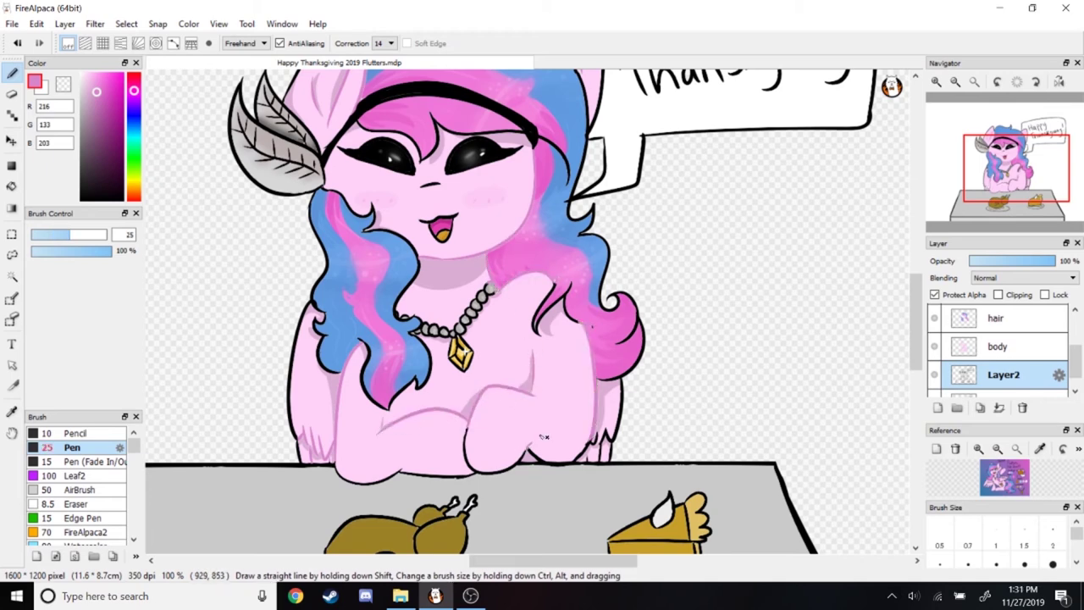
left_click(937, 82)
scroll(398, 533, "up", 2)
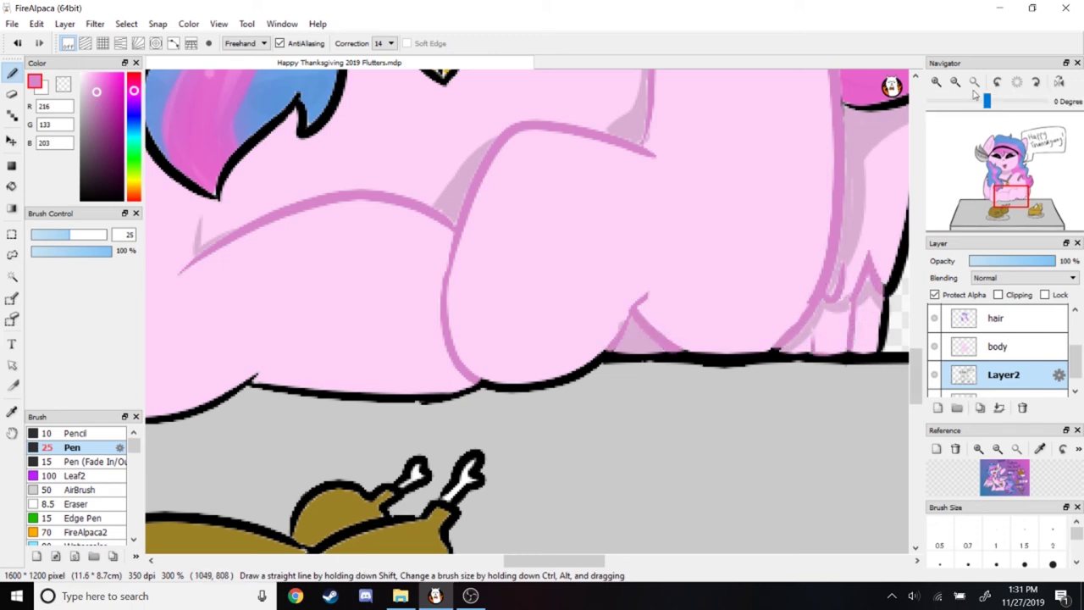
scroll(1007, 168, "down", 3)
left_click_drag(1006, 168, 1005, 159)
Recolor the hair's inner outlines, using blue (70, 130, 201) on the blue strands and magenta (209, 62, 182) on the pink strands
left_click(108, 87)
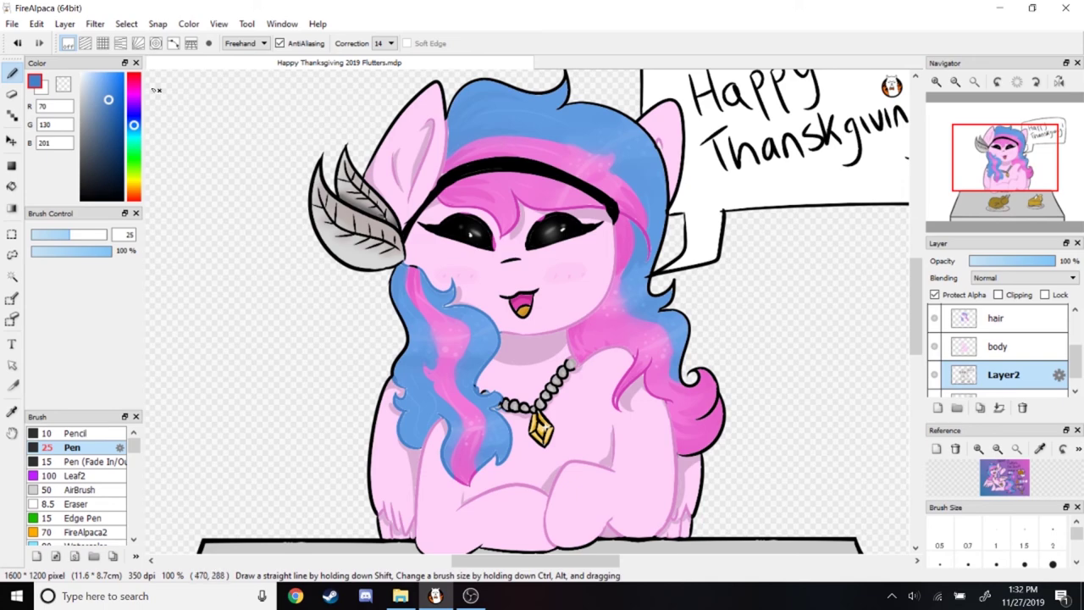
scroll(447, 212, "up", 2)
key("x")
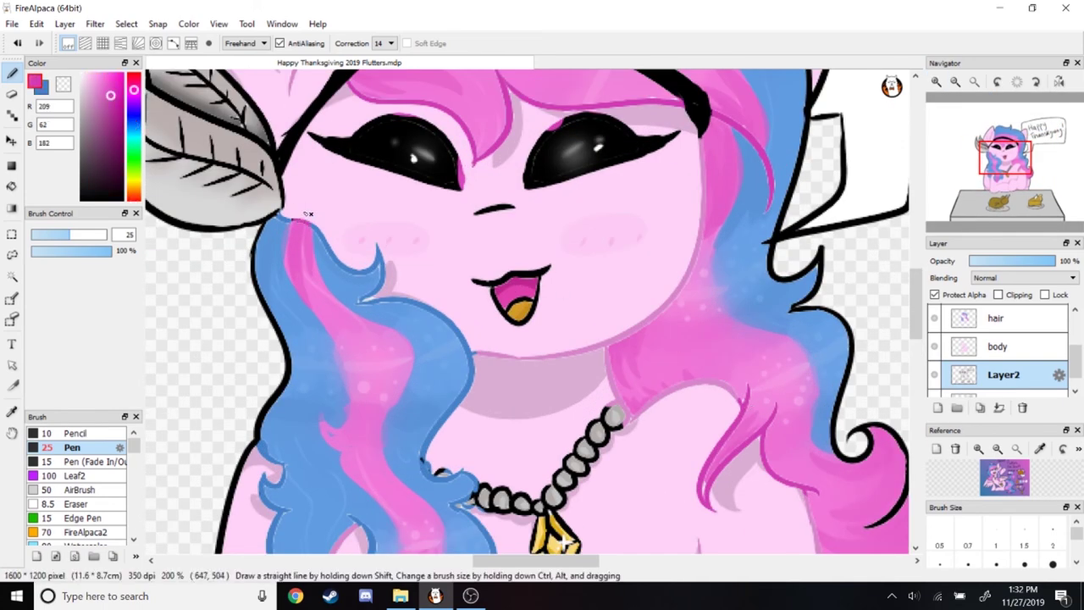
left_click_drag(508, 305, 550, 360)
key("x")
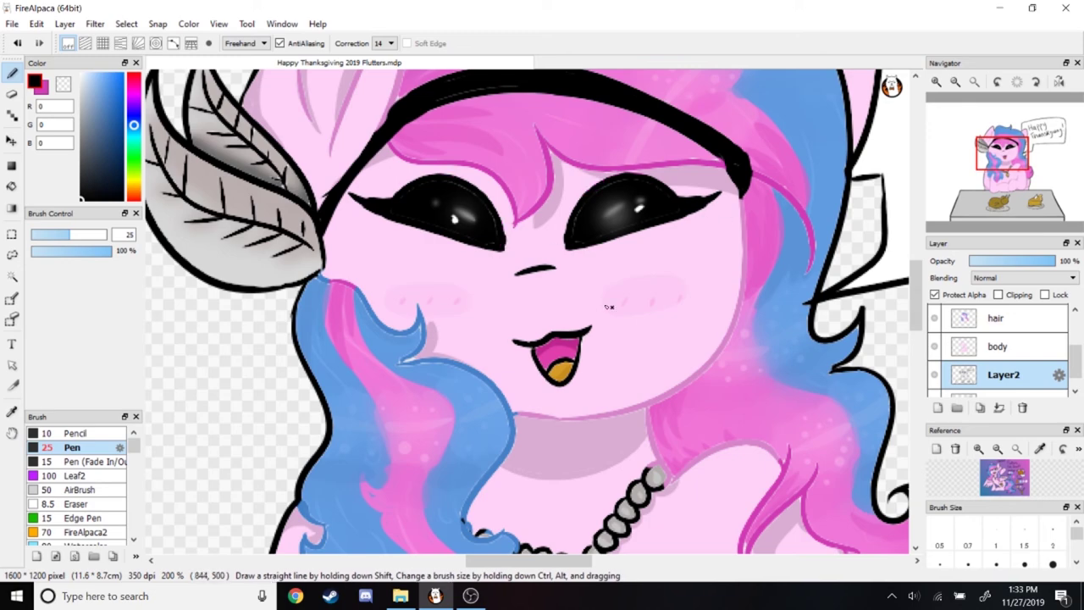
Recolor the turkey's outlines on Layer2 in dark brown (104, 85, 21)
mouse_move(1003, 154)
left_mouse_down()
mouse_move(1003, 143)
mouse_move(1003, 187)
mouse_move(1003, 161)
left_mouse_up()
scroll(1004, 169, "down", 3)
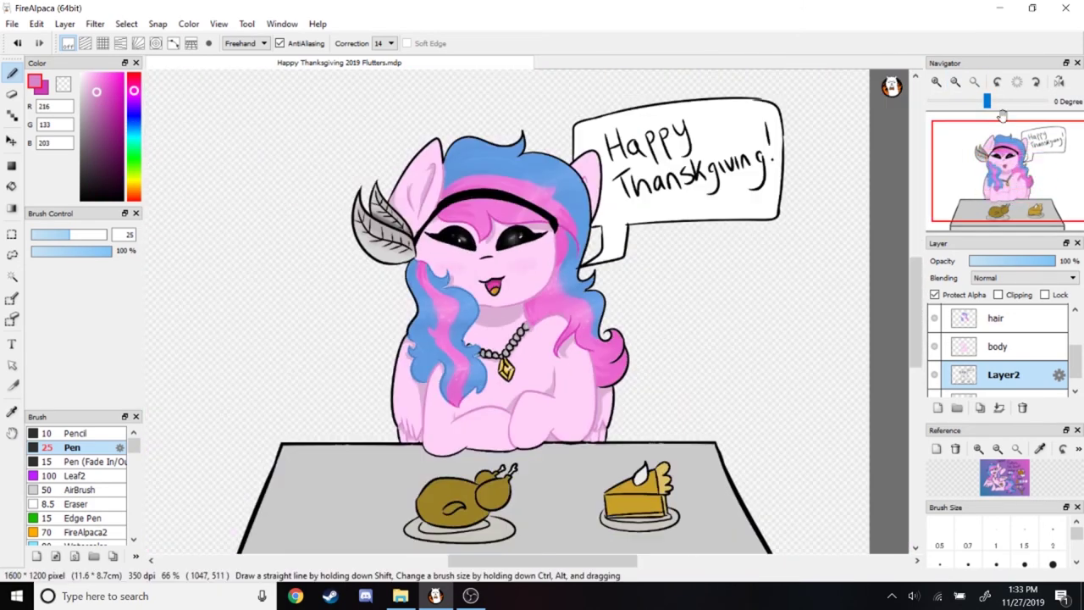
scroll(1004, 170, "up", 3)
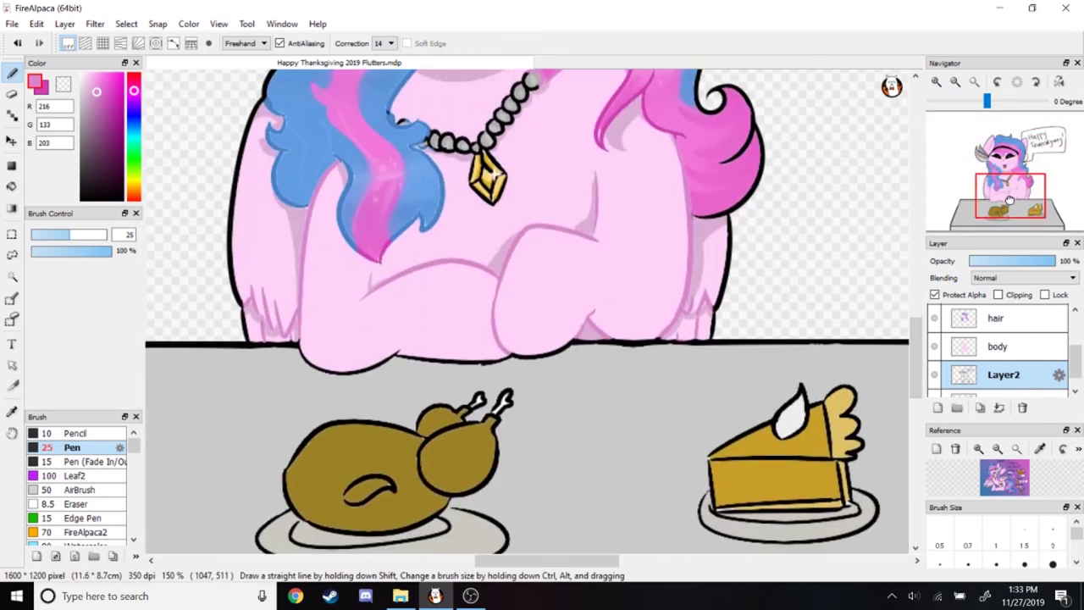
left_click(1014, 318)
left_click(495, 148, "alt")
scroll(1003, 348, "down", 3)
left_click(1004, 365)
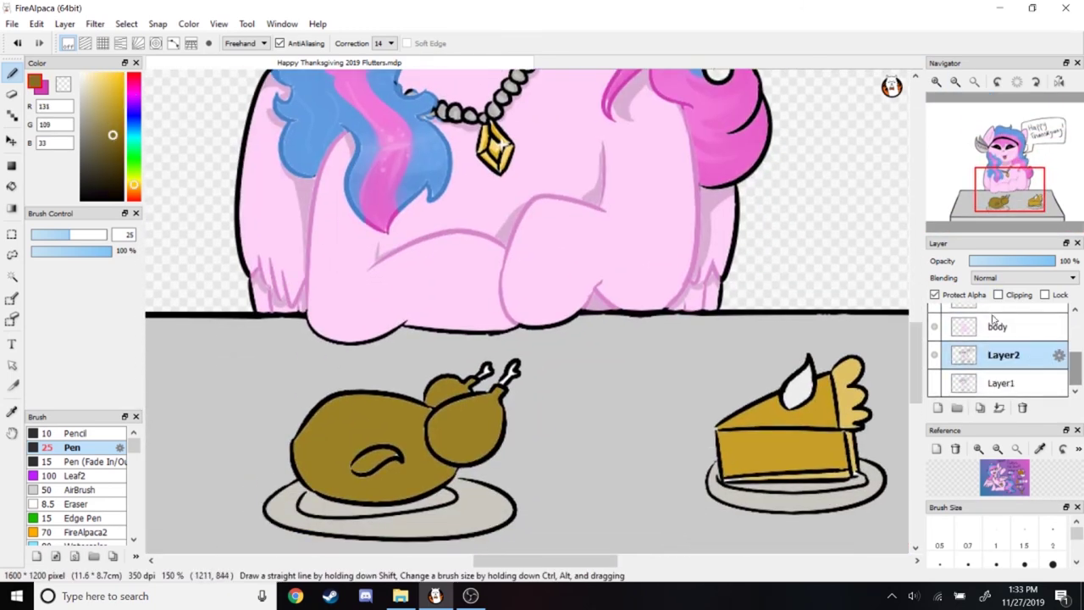
mouse_move(301, 423)
left_mouse_down()
mouse_move(210, 279)
mouse_move(312, 298)
mouse_move(436, 440)
mouse_move(477, 386)
left_mouse_up()
left_click(364, 402, "alt")
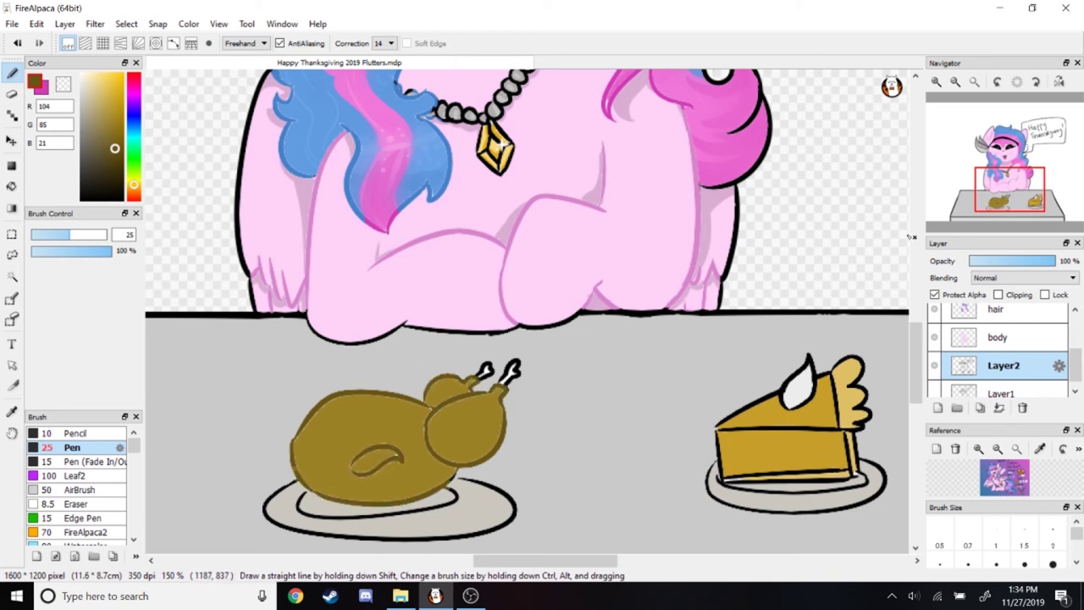
Recolor the pie slice's outlines in gold, its crust in lighter gold (212, 175, 64), and the whipped cream's outline in light gray (215, 215, 215)
left_click_drag(276, 356, 111, 325)
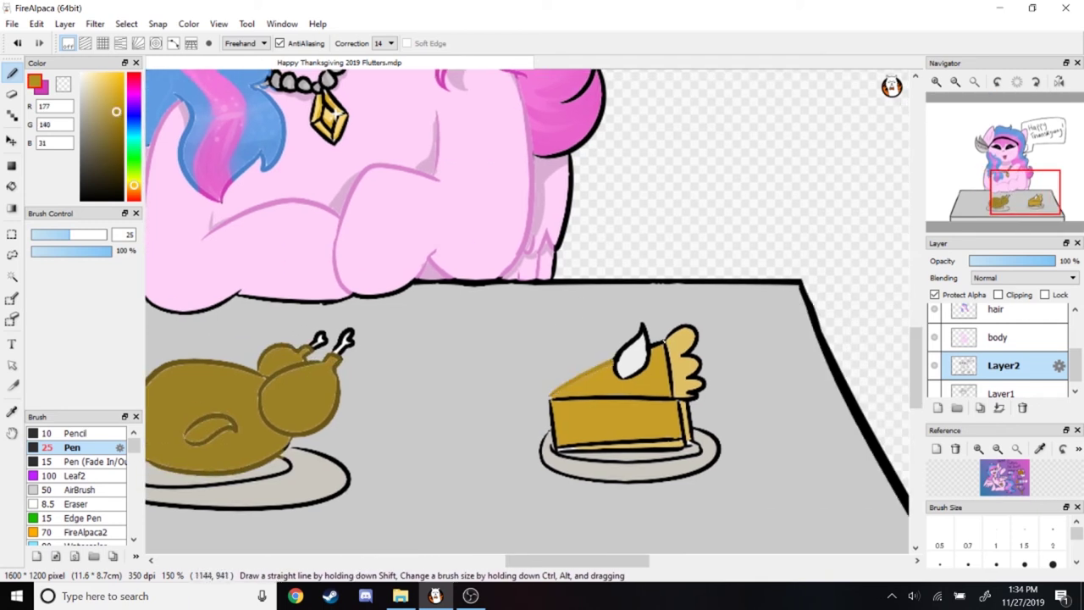
mouse_move(601, 397)
left_mouse_down()
mouse_move(623, 440)
mouse_move(686, 428)
left_mouse_up()
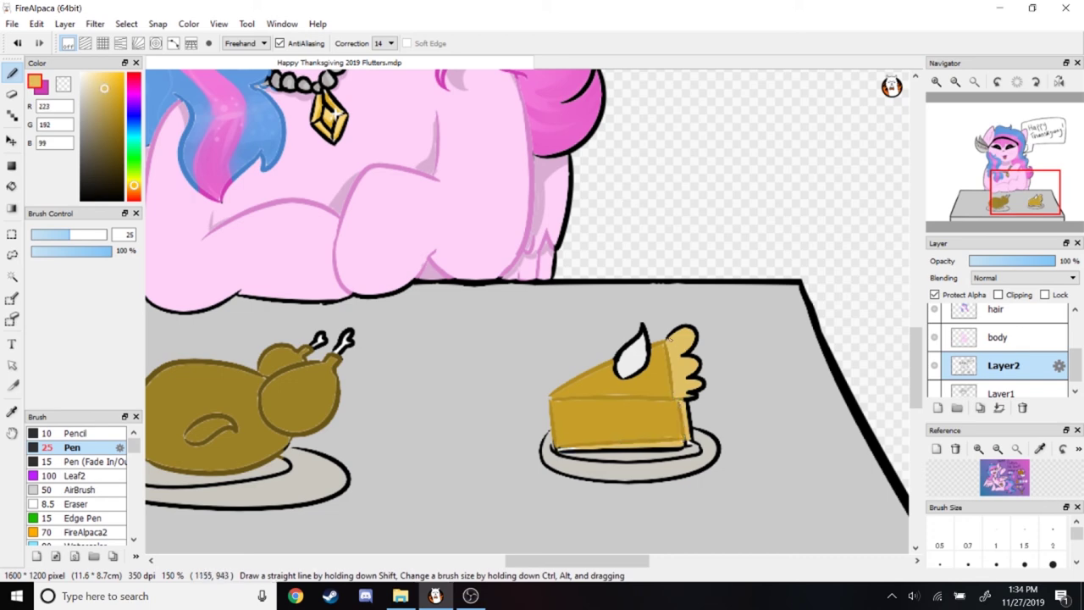
left_click(690, 336, "alt")
left_click_drag(688, 359, 691, 442)
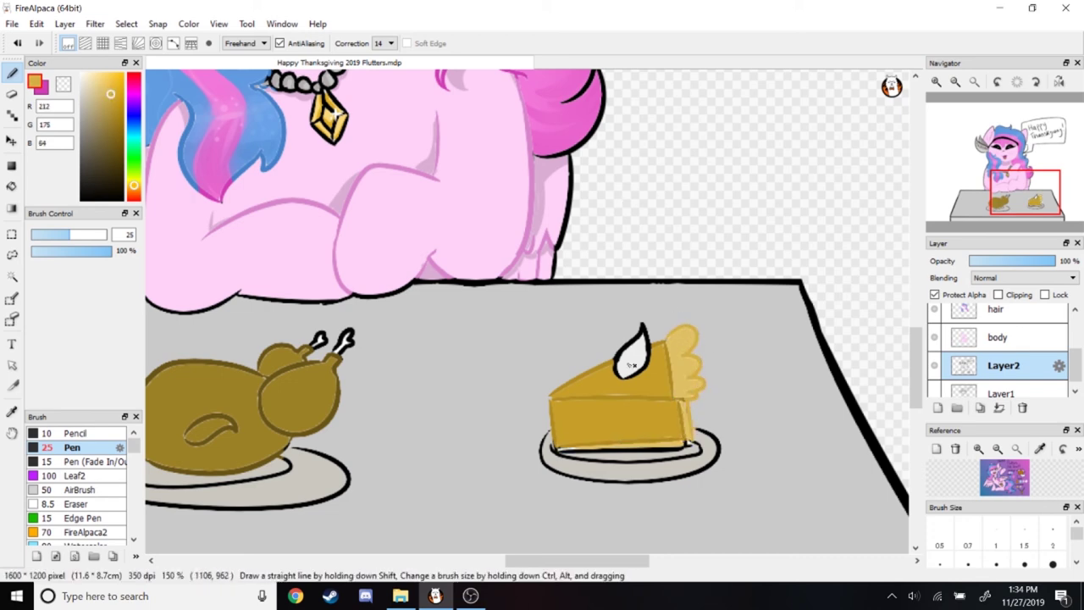
left_click(632, 365, "alt")
left_click_drag(644, 373, 613, 369)
scroll(1004, 170, "down", 3)
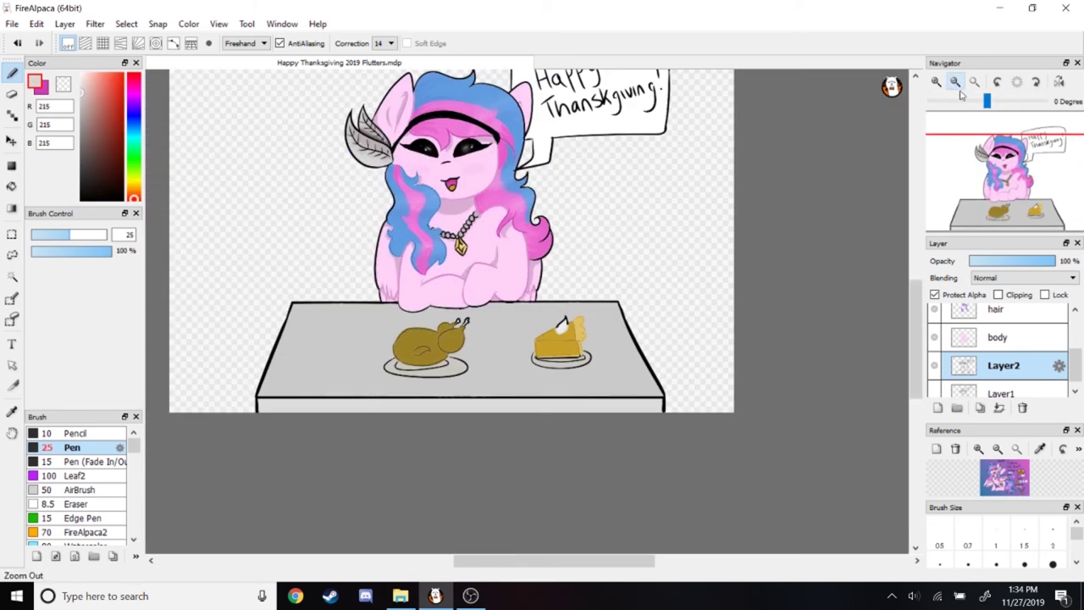
Repaint the outer contours of the turkey and the pie slice in black, keeping their inner lines colored
scroll(1003, 186, "up", 3)
left_click_drag(1025, 193, 998, 200)
left_click(415, 366, "alt")
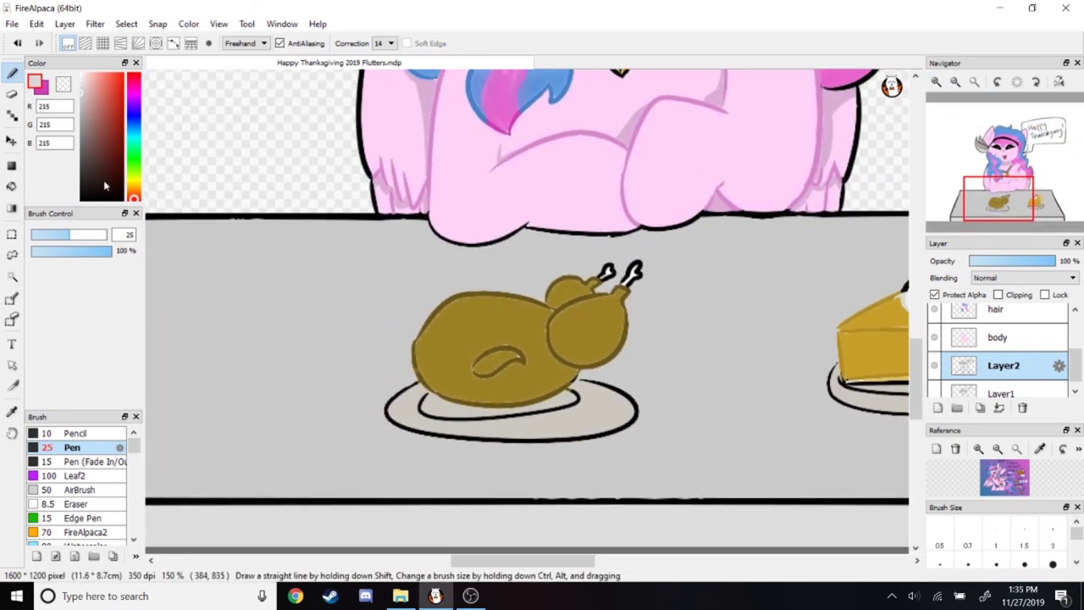
left_click_drag(413, 361, 417, 373)
left_click_drag(536, 297, 572, 278)
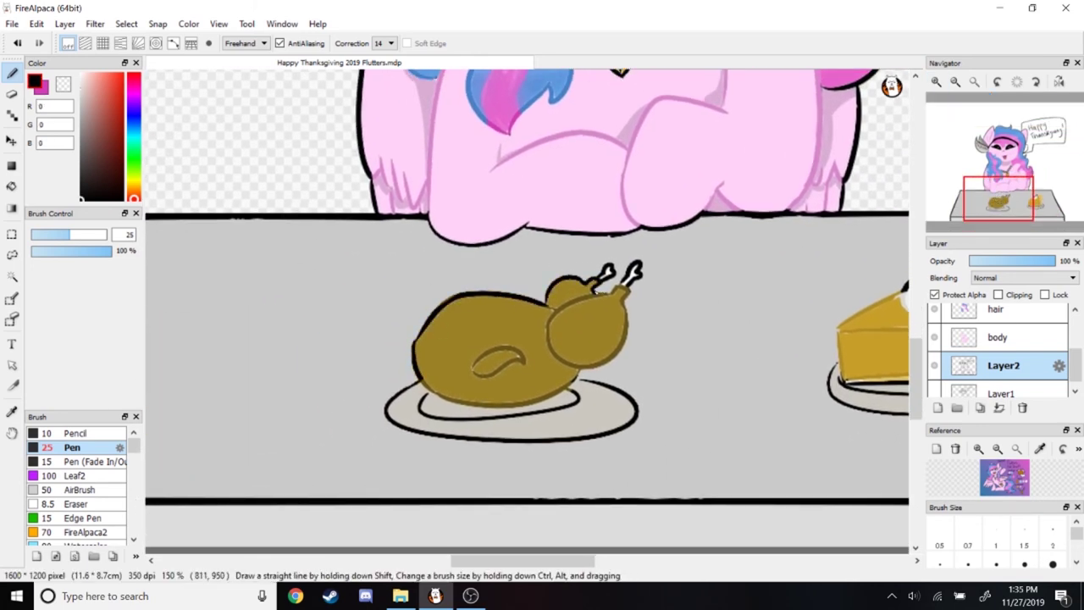
left_click_drag(630, 314, 576, 376)
left_click_drag(998, 198, 1010, 196)
left_click_drag(693, 360, 689, 407)
left_click_drag(693, 362, 756, 325)
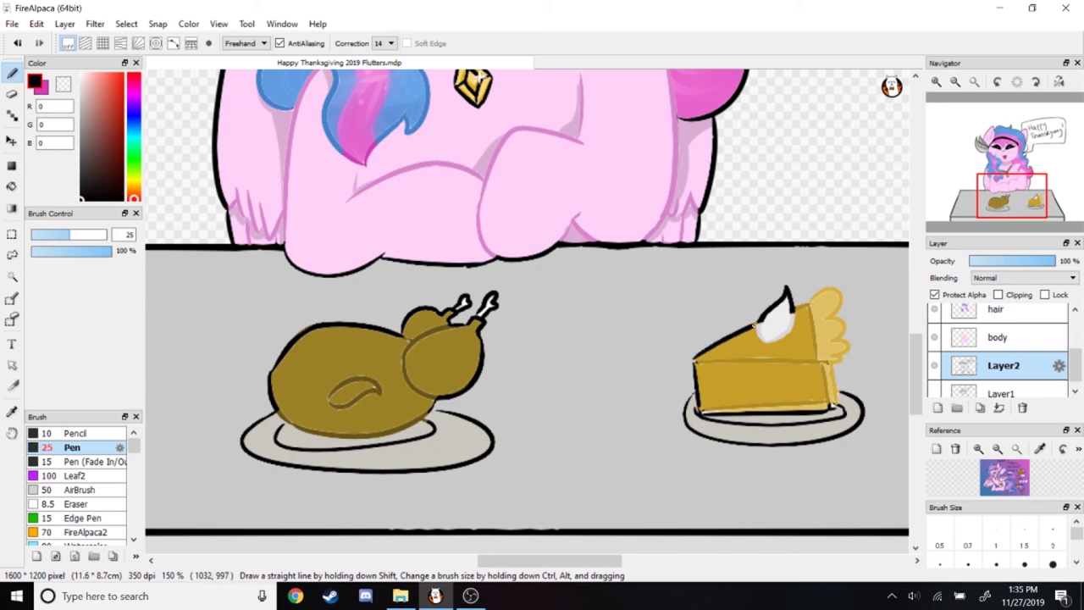
Merge the accessories, eyes, mouth, hair and body layers down into Layer2
scroll(1010, 184, "down", 3)
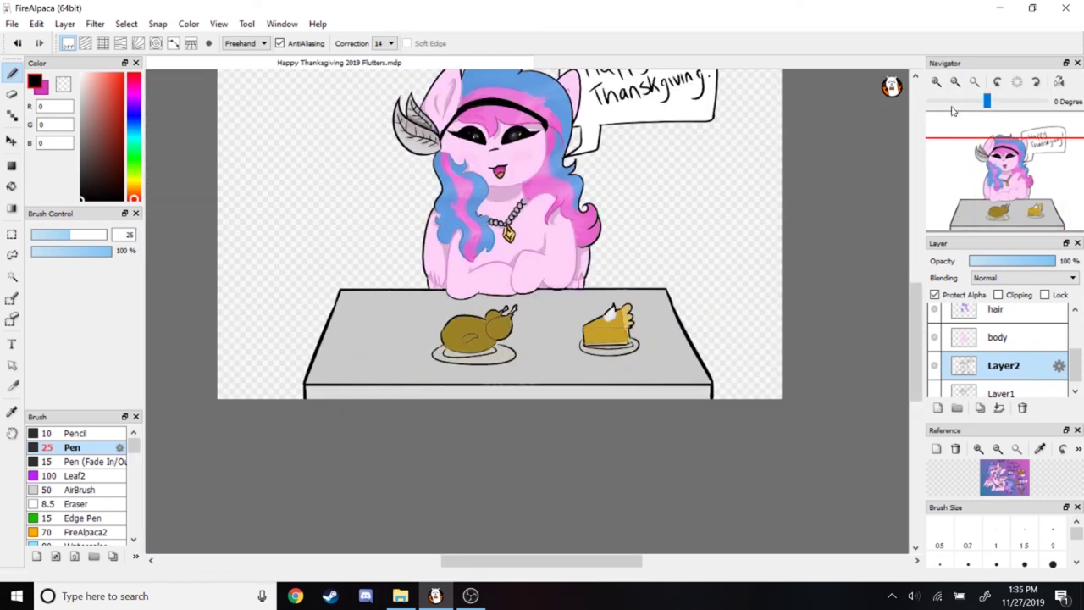
scroll(1011, 185, "up", 1)
key("Up")
key("Up")
key("Up")
key("Up")
key("Up")
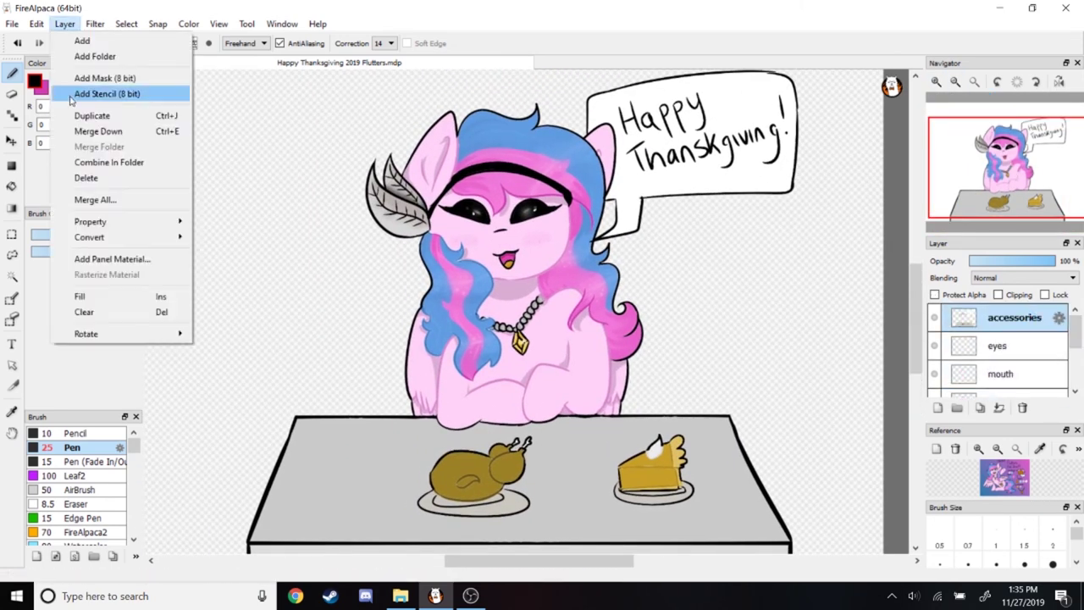
key("Down")
key("Down")
key("Down")
left_click(65, 24)
left_click(85, 131)
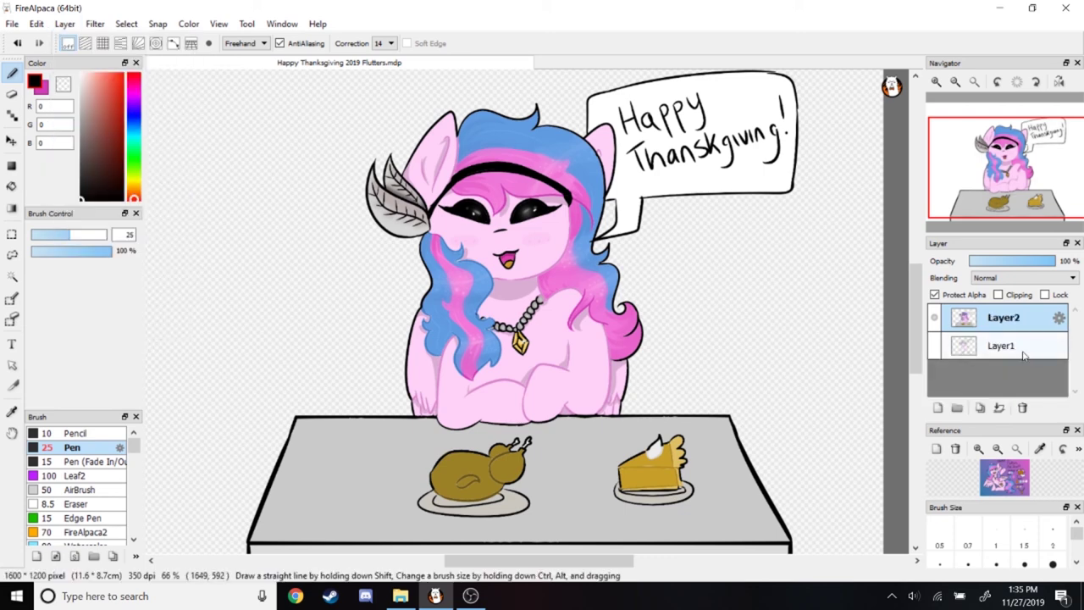
Add a new layer in a folder, move the folder below Layer2, and select the new layer inside it
key("Down")
key("Up")
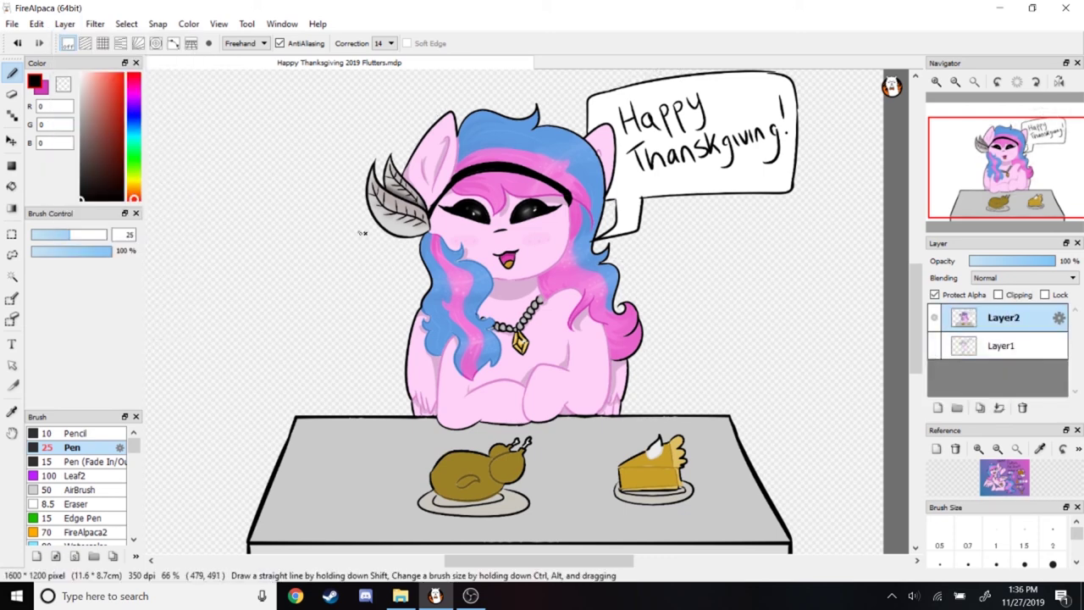
left_click(64, 24)
left_click(85, 160)
left_click(64, 24)
left_click(85, 160)
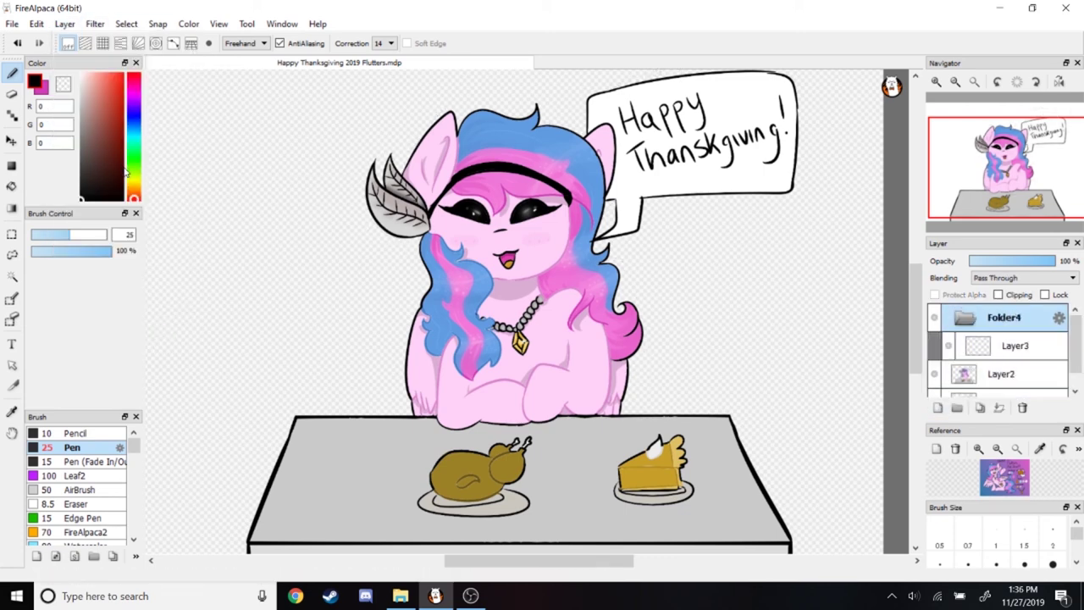
left_click(1004, 373)
mouse_move(1007, 374)
left_mouse_down()
mouse_move(1006, 310)
mouse_move(1008, 381)
left_mouse_up()
left_click(1006, 346)
left_click(193, 339, "shift")
left_click_drag(217, 194, 259, 197)
key("ctrl+z")
key("ctrl+z")
key("ctrl+z")
Choose teal and gold (220, 190, 84) as the two gradient colors
key("ctrl+minus")
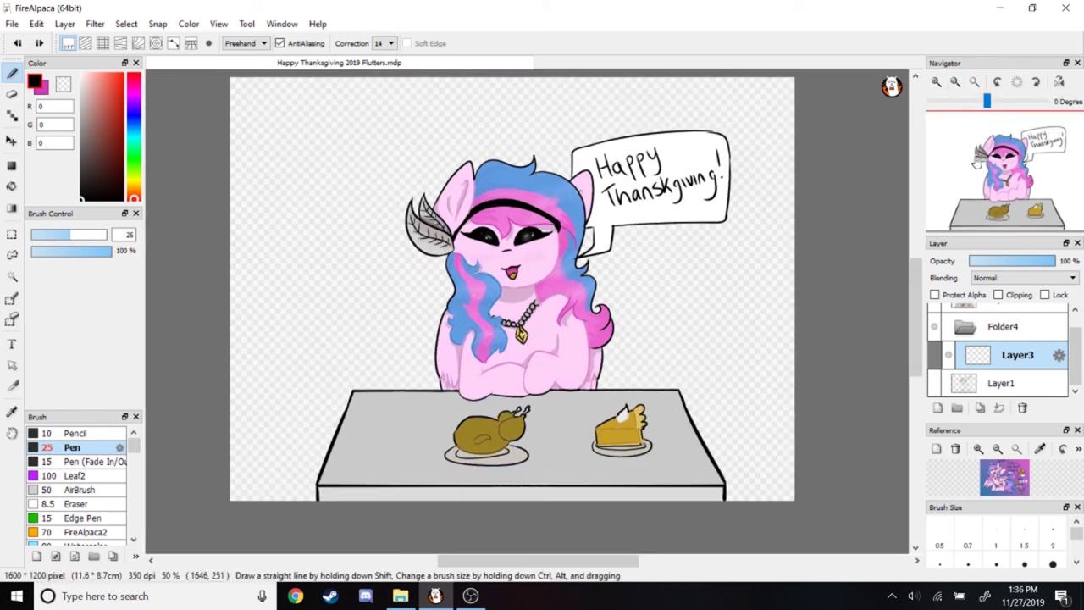
left_click(134, 158)
left_click(110, 95)
left_click_drag(134, 152, 134, 184)
left_click(107, 89)
Try a horizontal linear gradient between gold and teal across the background on Layer3
left_click(12, 165)
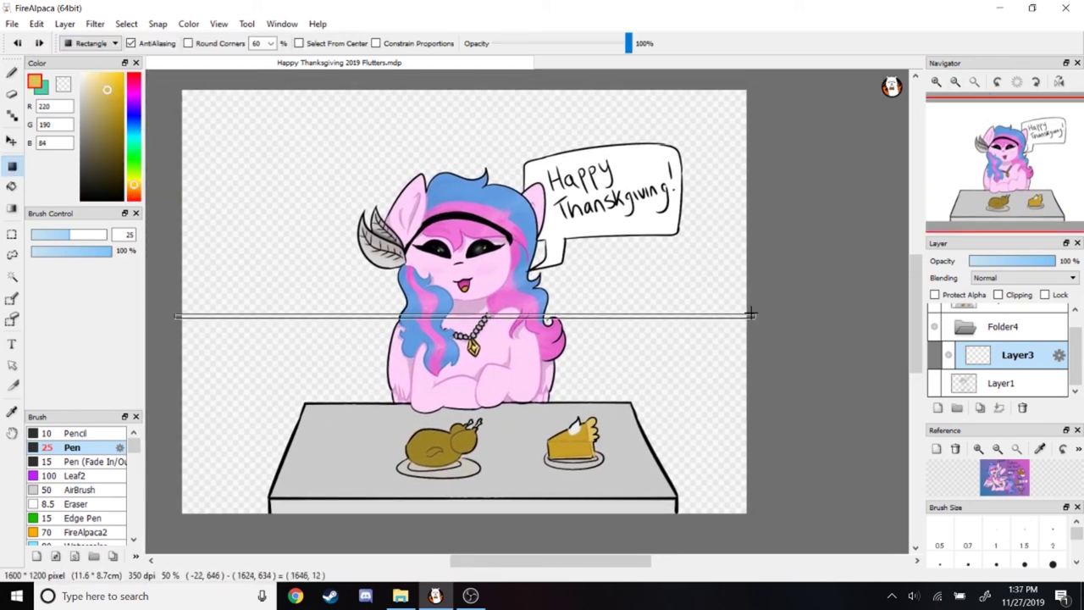
left_click(12, 208)
left_click_drag(183, 319, 735, 317)
key("ctrl+z")
Fill Layer3 with a diagonal linear gradient from magenta (196, 63, 209) at the upper right to gold at the lower left
key("x")
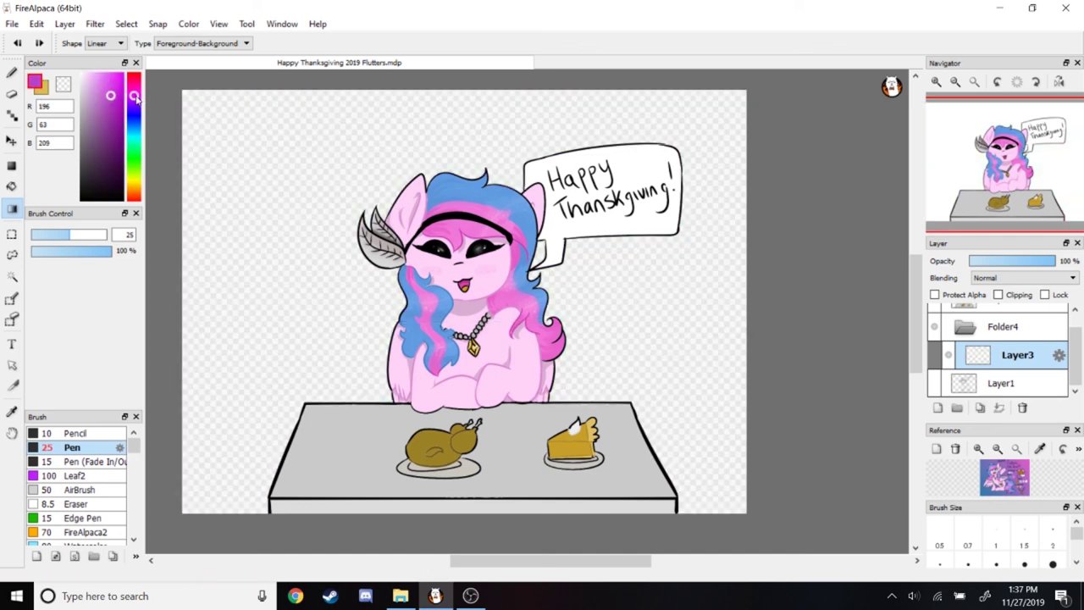
left_click_drag(174, 285, 737, 285)
key("ctrl+z")
left_click_drag(692, 201, 209, 510)
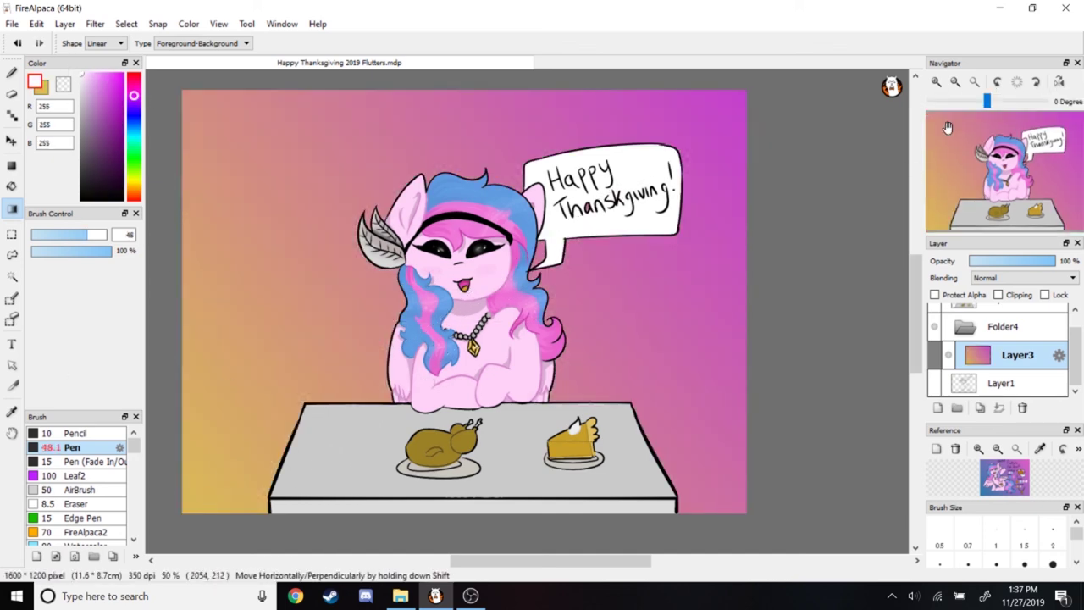
Draw a thick white border around the pony, feathers and speech bubble on Layer3 with the size 48 pen
key("ctrl+plus")
key("ctrl+plus")
key("ctrl+minus")
key("ctrl+z")
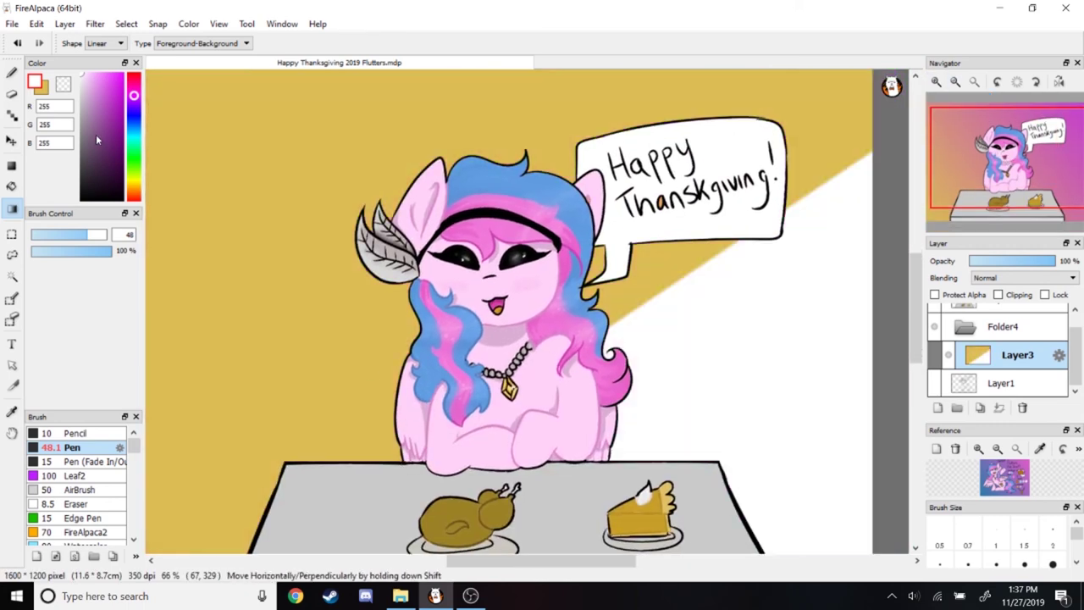
key("ctrl+y")
key("b")
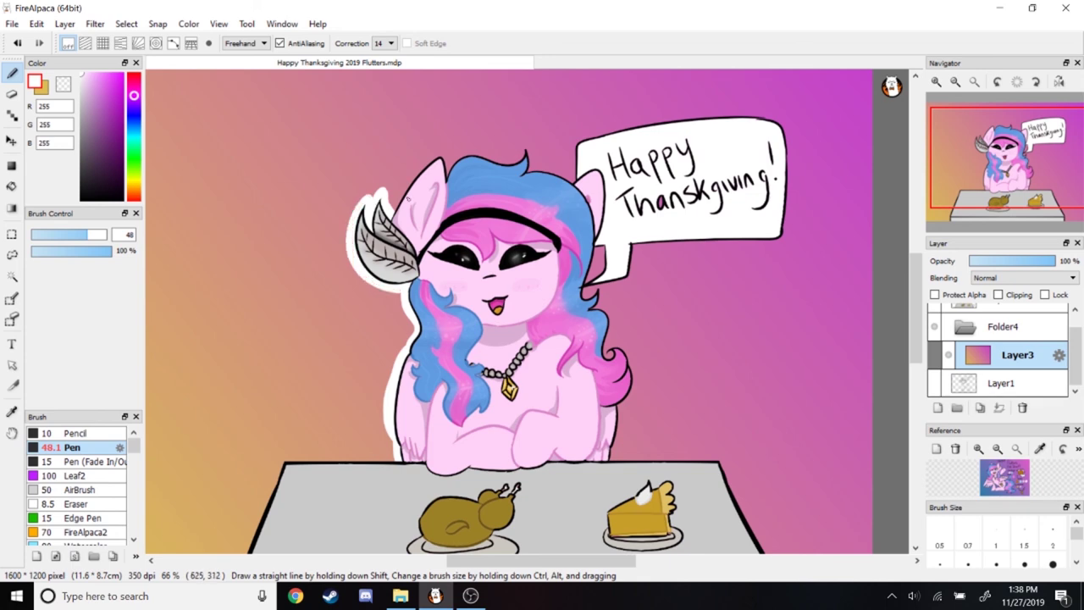
mouse_move(600, 245)
left_mouse_down()
mouse_move(593, 293)
mouse_move(673, 303)
left_mouse_up()
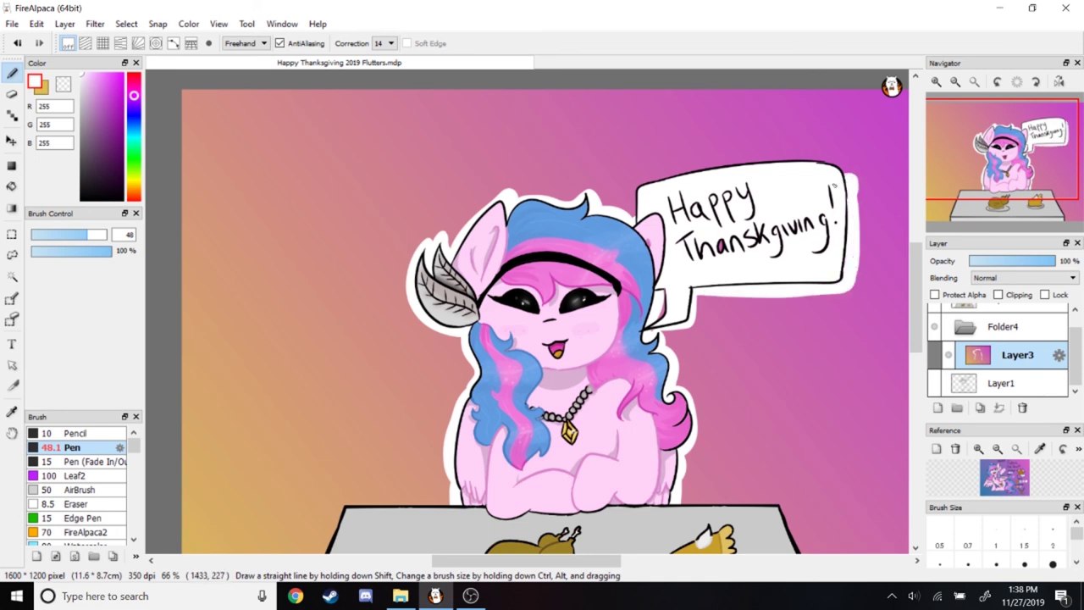
left_click_drag(862, 179, 803, 129)
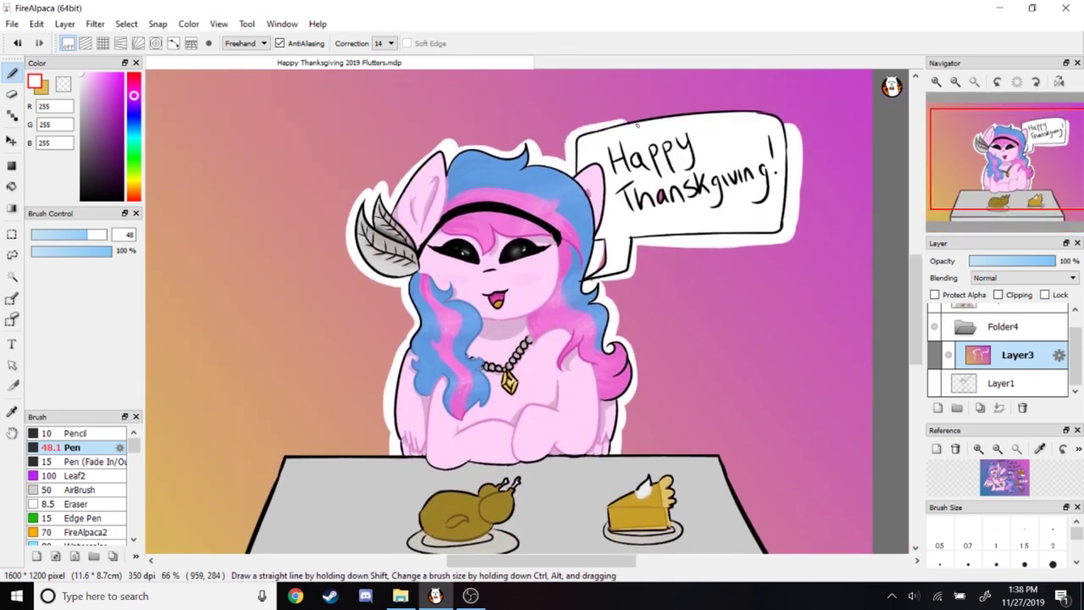